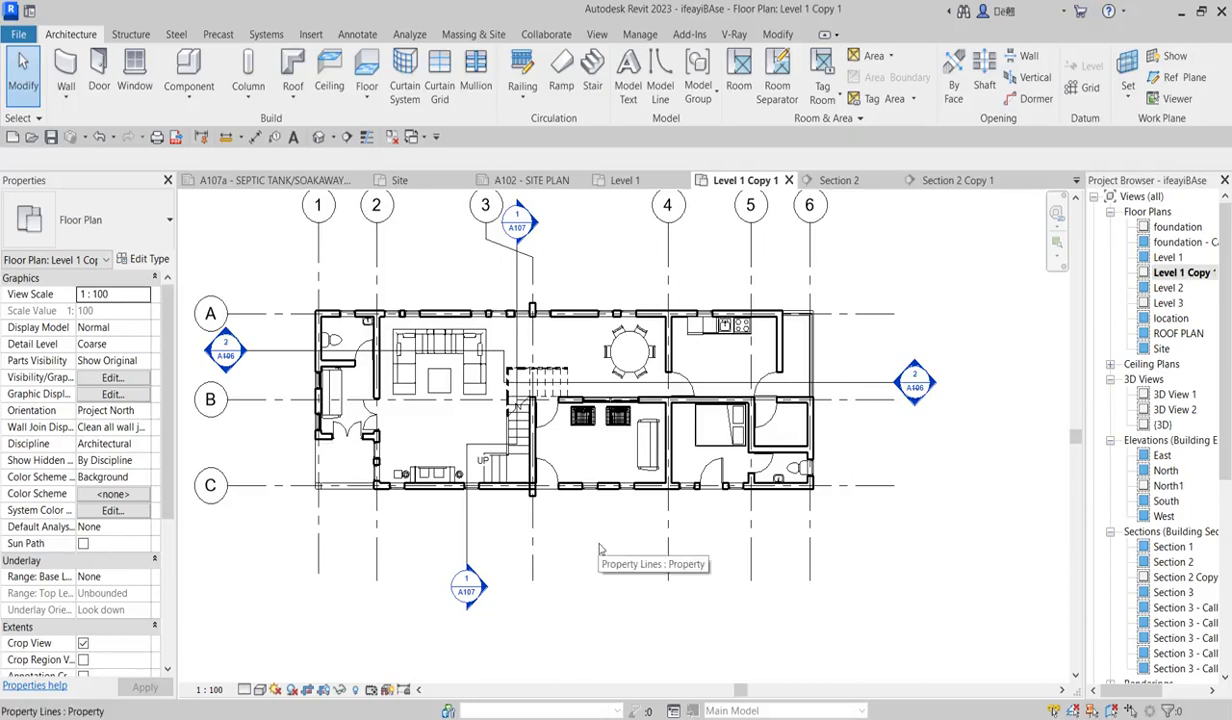
Open the Section 2 Copy 1 building section and frame both storeys and the sloped roof.
scroll(600, 548, up, 1)
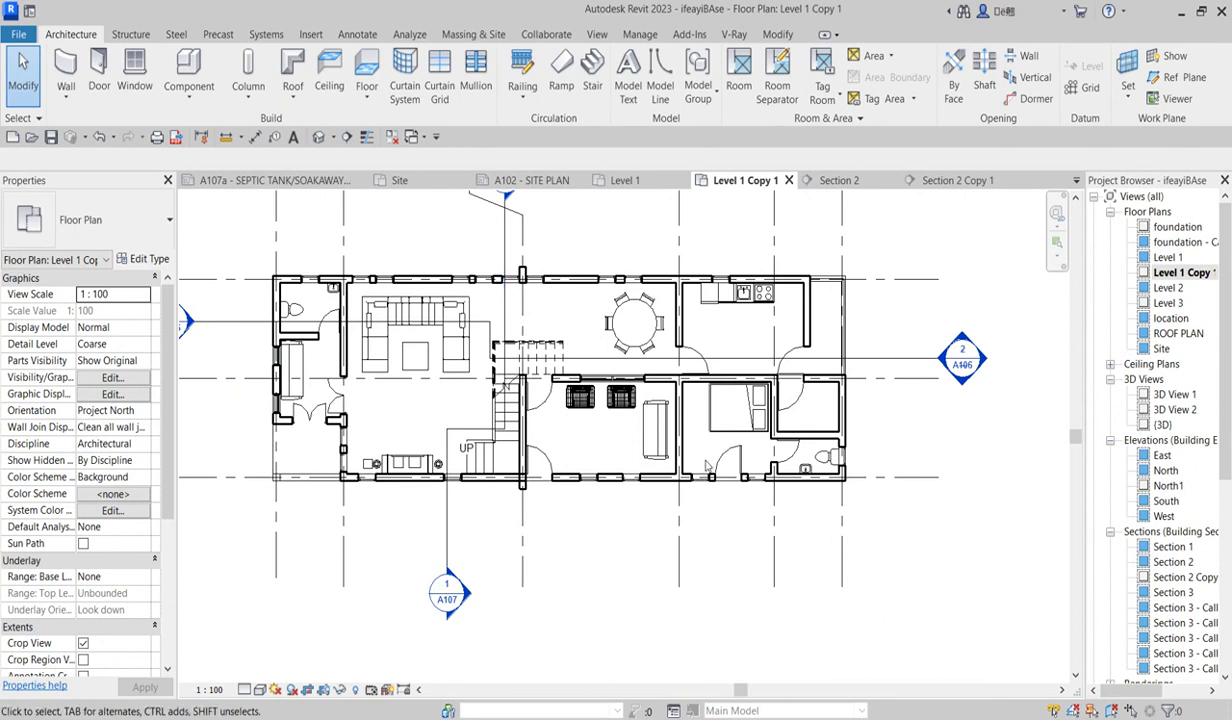
scroll(675, 579, down, 1)
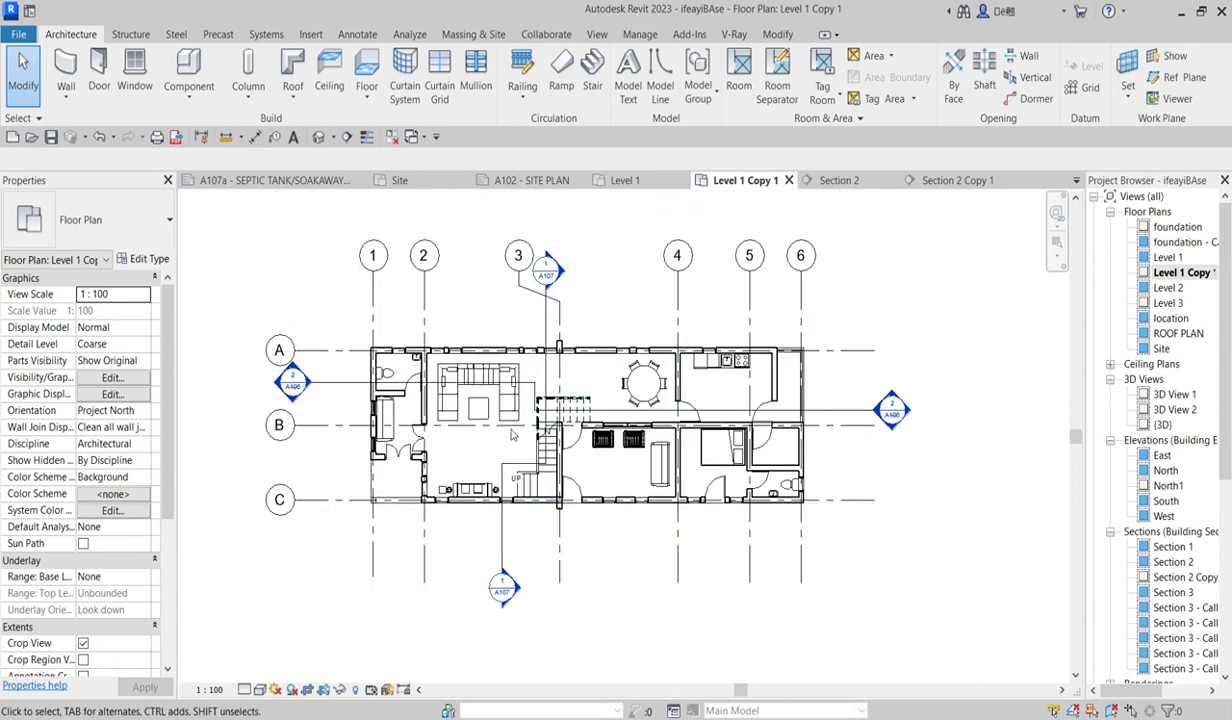
scroll(580, 490, up, 1)
scroll(490, 400, up, 1)
scroll(400, 323, up, 1)
scroll(400, 323, up, 1)
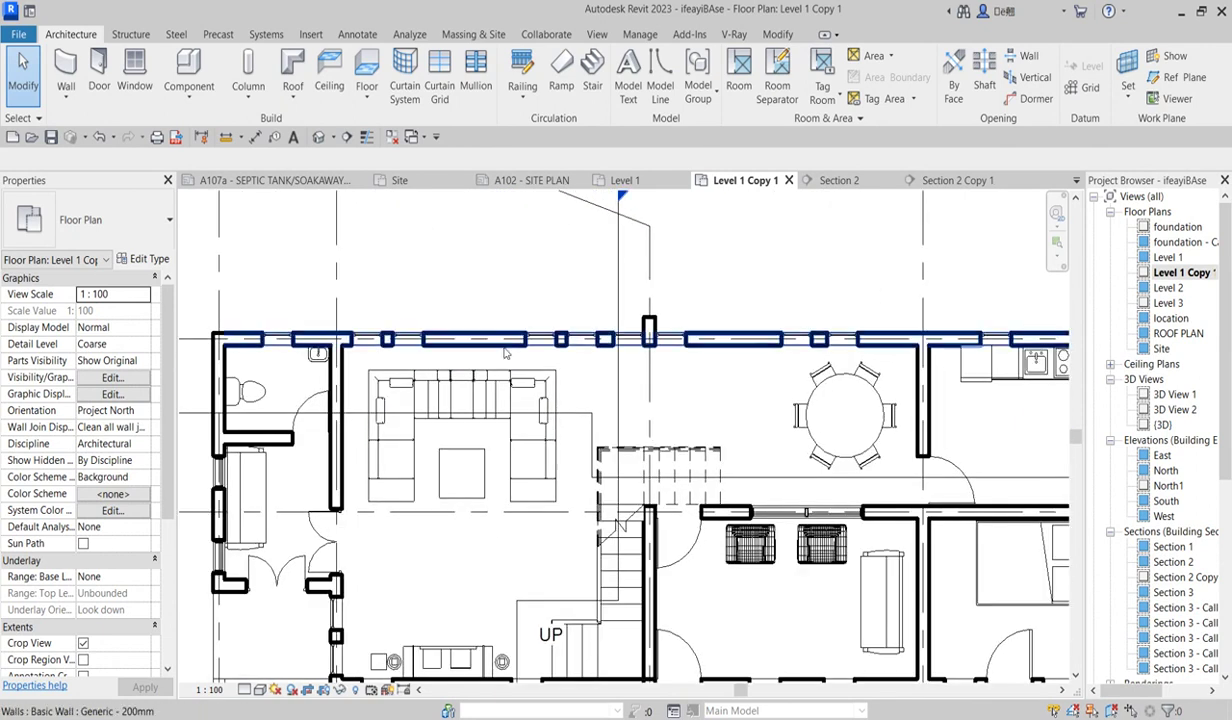
scroll(575, 360, down, 2)
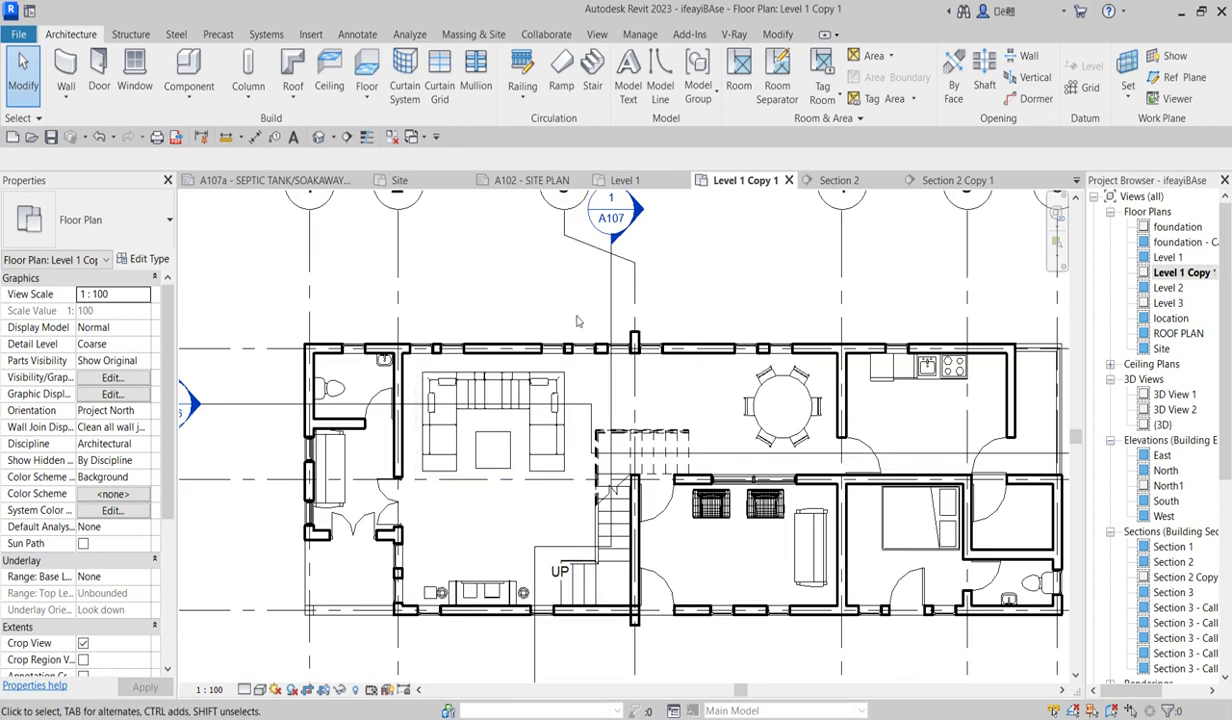
scroll(552, 302, up, 1)
scroll(440, 360, down, 2)
scroll(470, 375, up, 1)
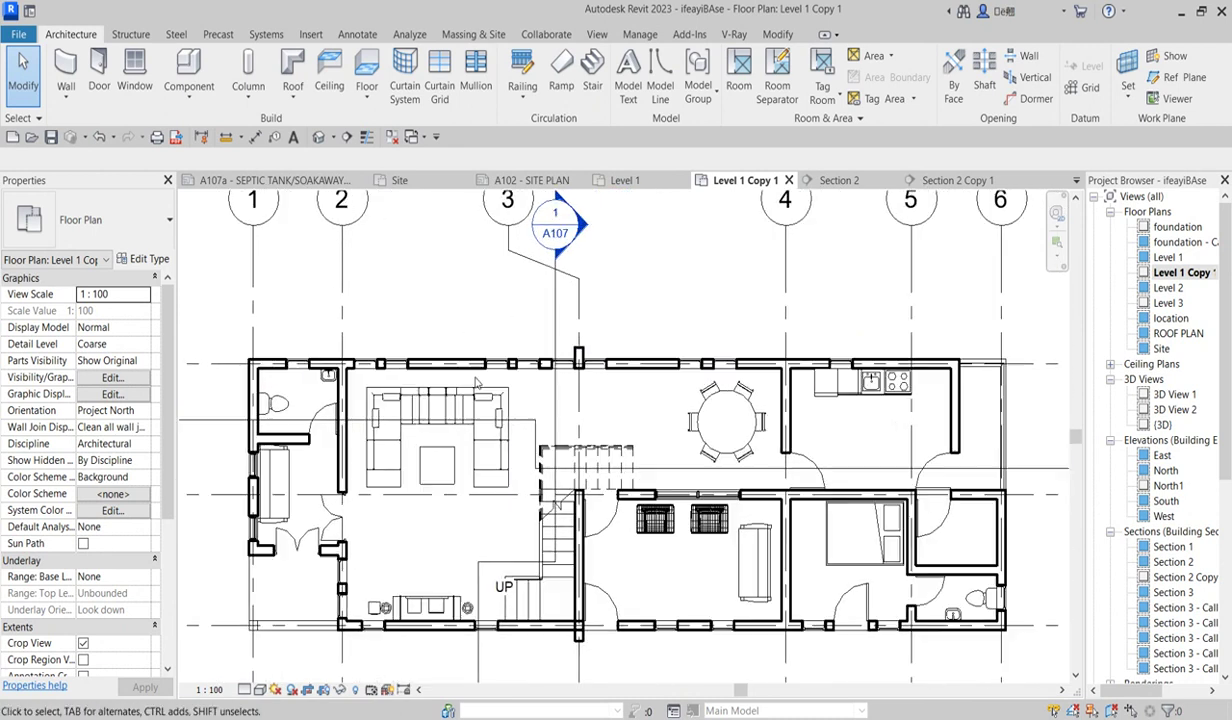
scroll(476, 383, up, 1)
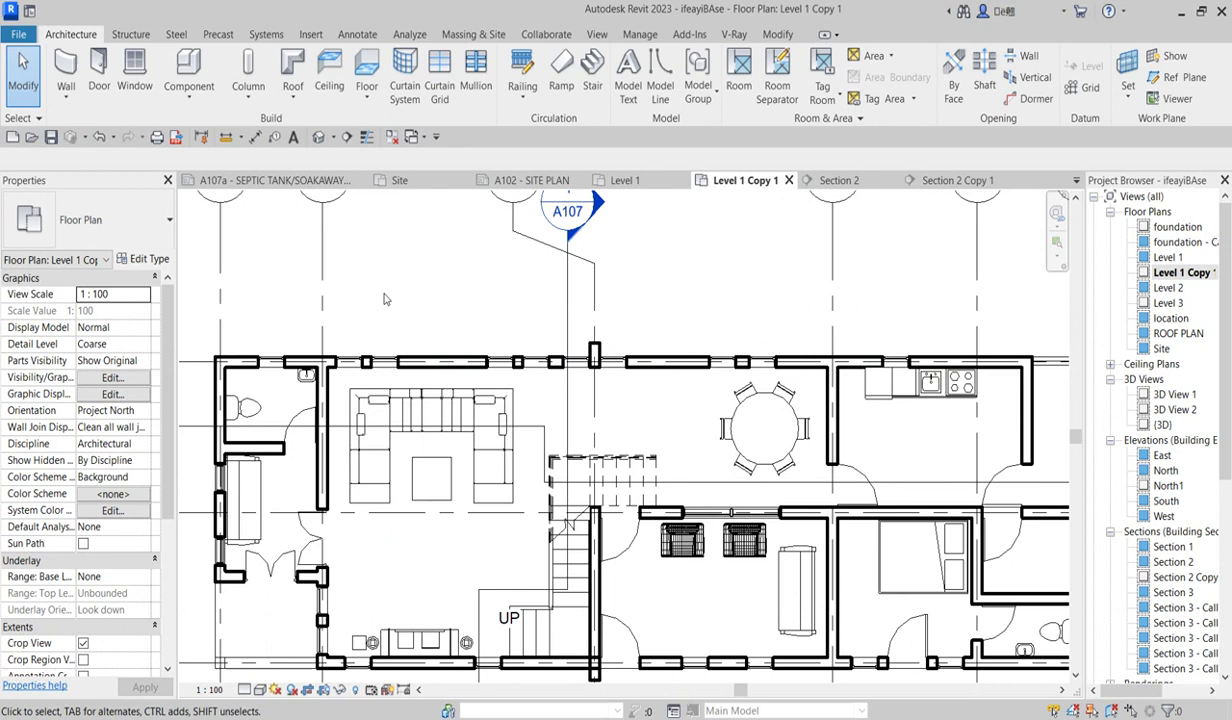
scroll(470, 400, down, 1)
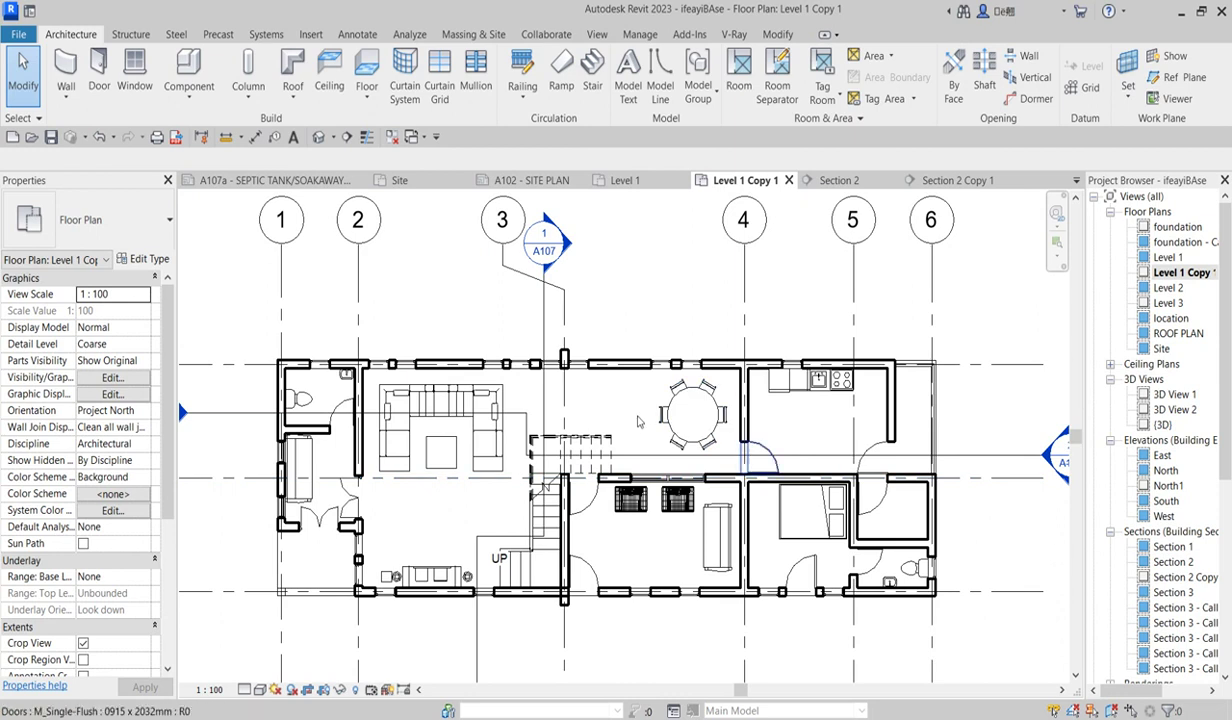
scroll(447, 365, up, 1)
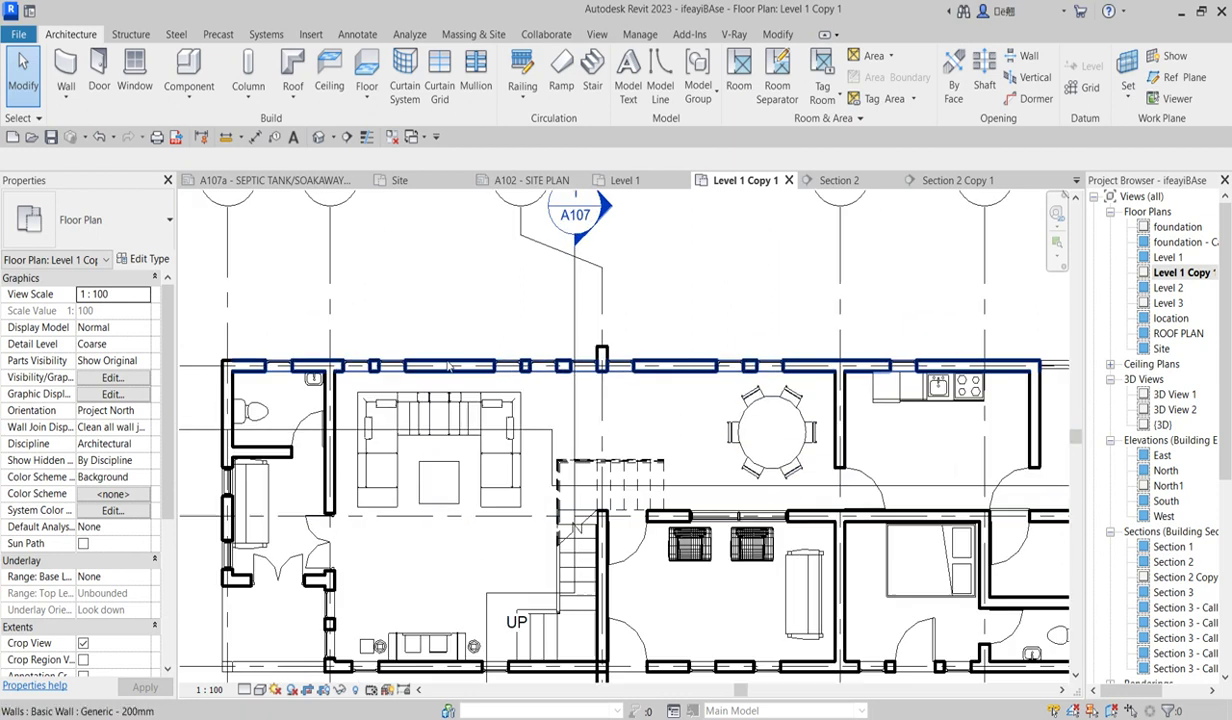
scroll(448, 366, up, 1)
scroll(420, 373, up, 1)
scroll(371, 365, down, 2)
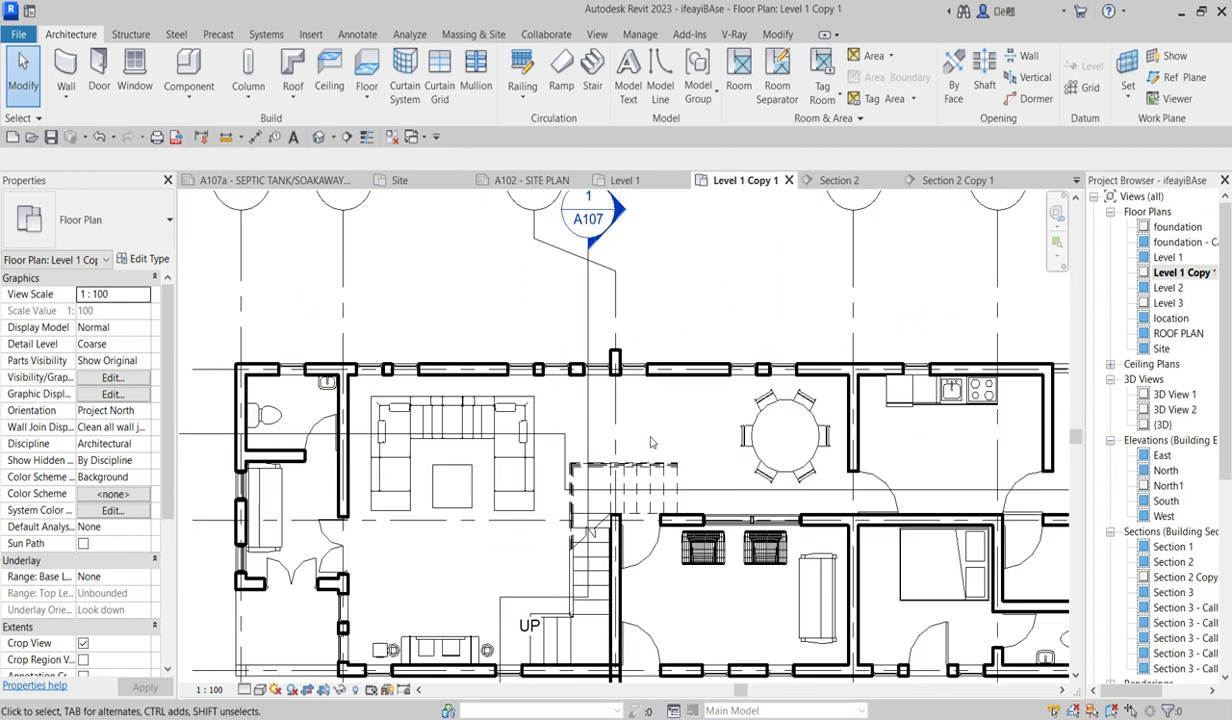
scroll(330, 364, down, 1)
scroll(290, 363, down, 1)
scroll(258, 362, up, 1)
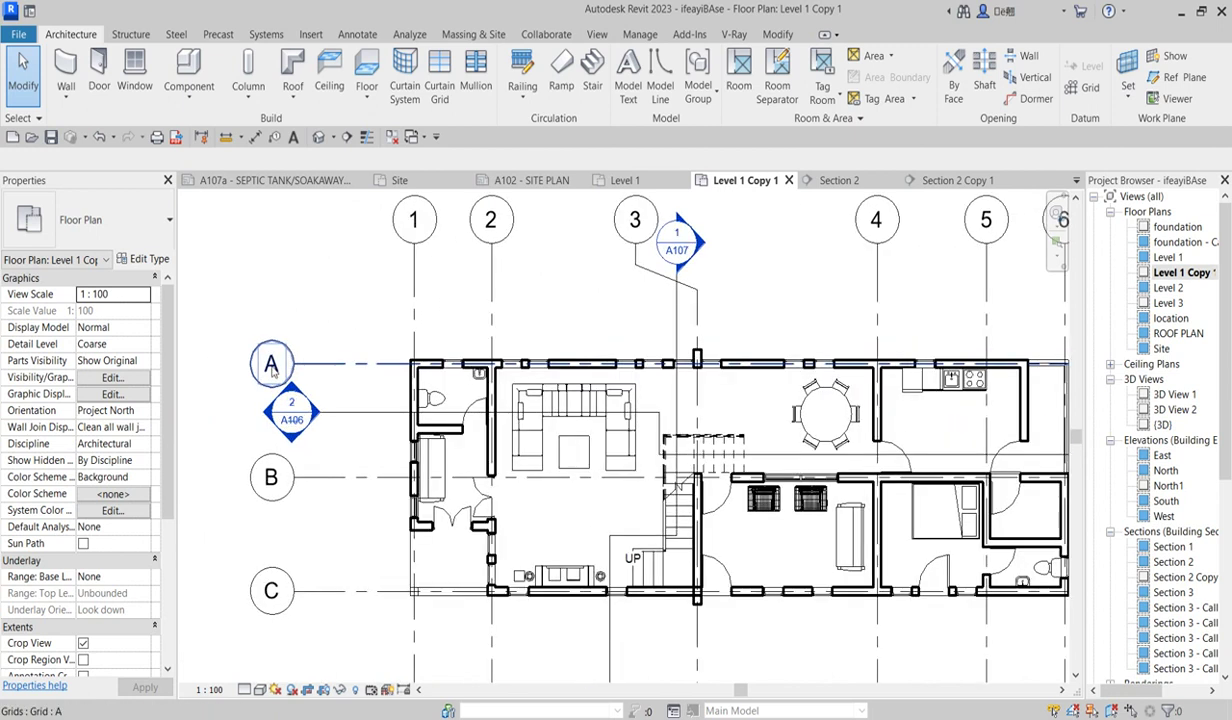
scroll(262, 360, up, 1)
scroll(290, 360, up, 1)
scroll(388, 369, down, 1)
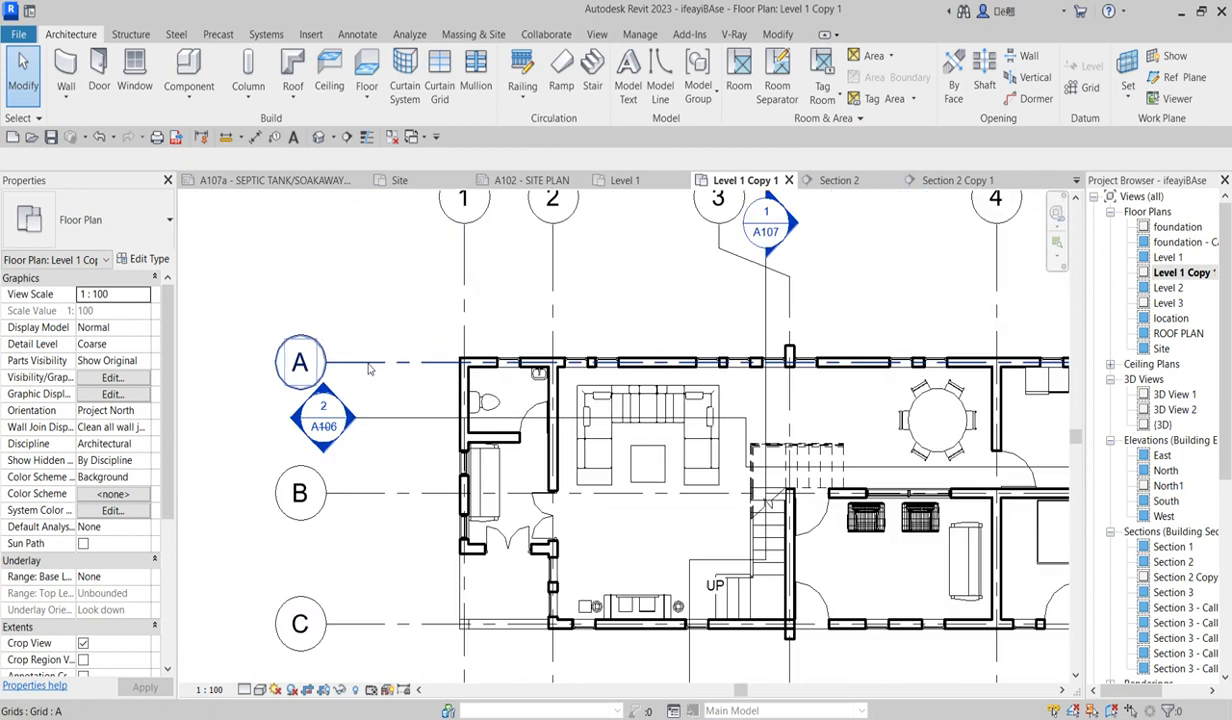
scroll(400, 368, down, 1)
scroll(520, 366, up, 2)
scroll(530, 365, up, 1)
scroll(530, 365, down, 2)
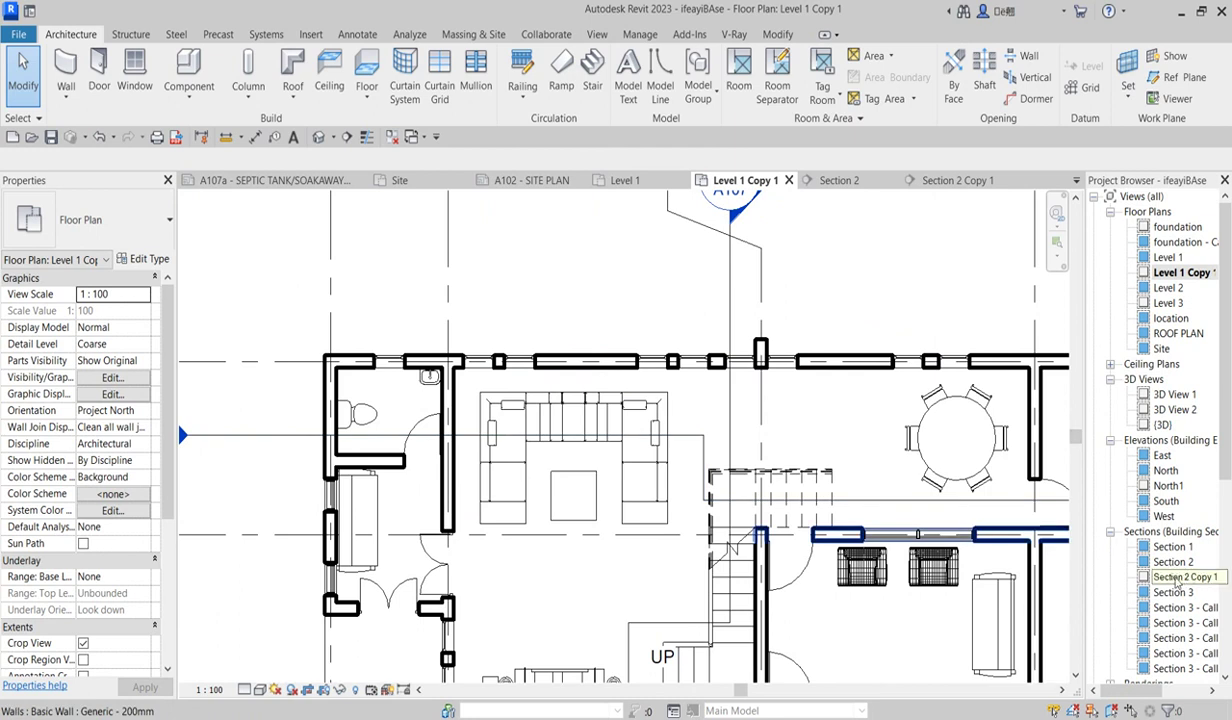
double_click(1180, 577)
scroll(430, 515, up, 2)
scroll(427, 520, up, 1)
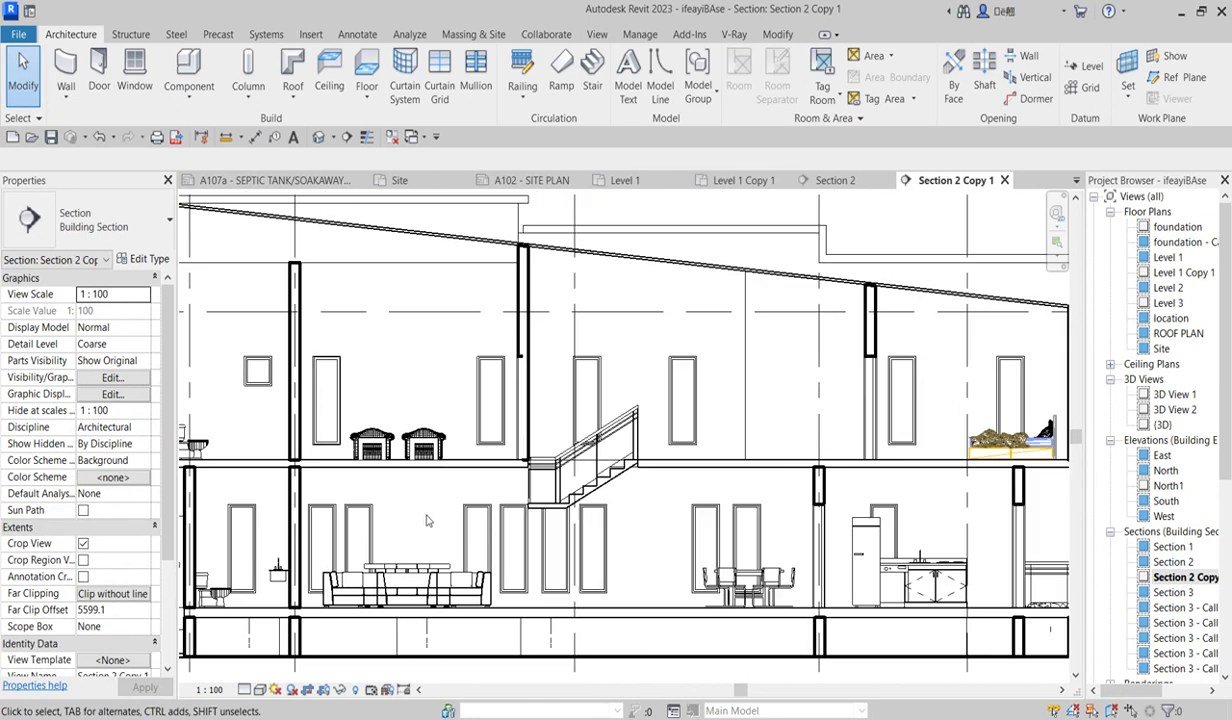
scroll(430, 520, up, 2)
scroll(440, 498, up, 1)
scroll(539, 522, down, 2)
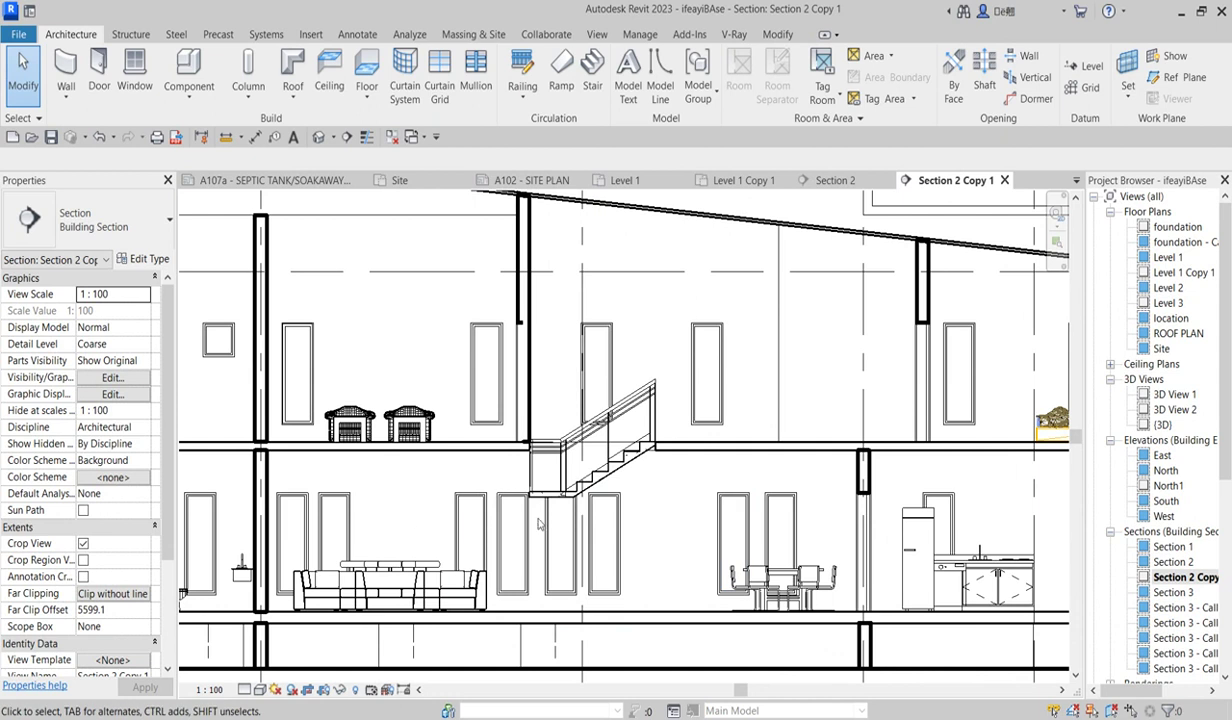
scroll(539, 522, down, 1)
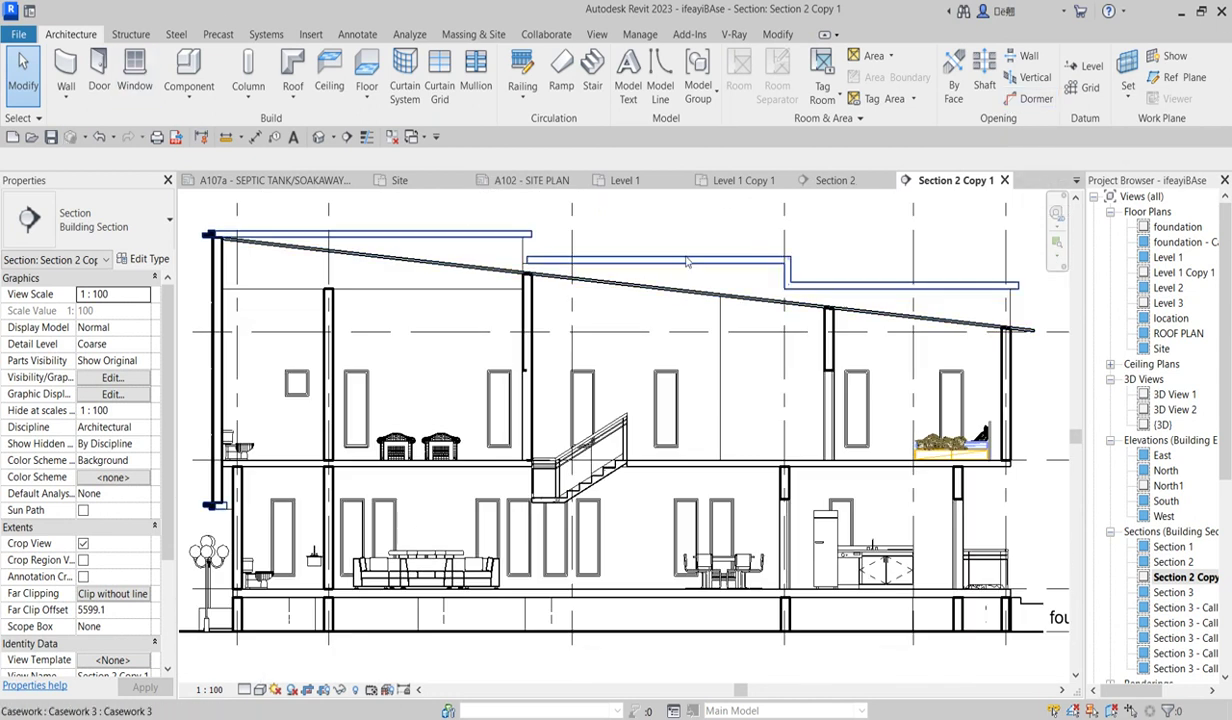
Start a Model In-Place component in the Casework category named 'pic frame'.
click(161, 106)
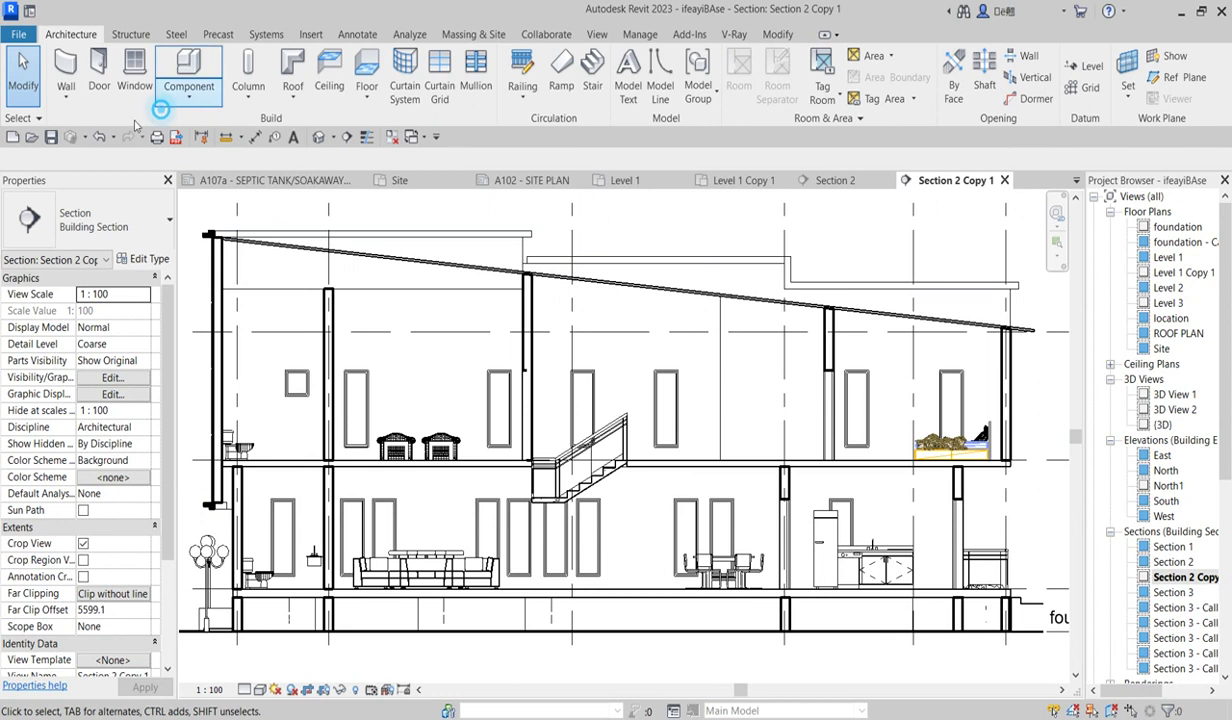
click(193, 92)
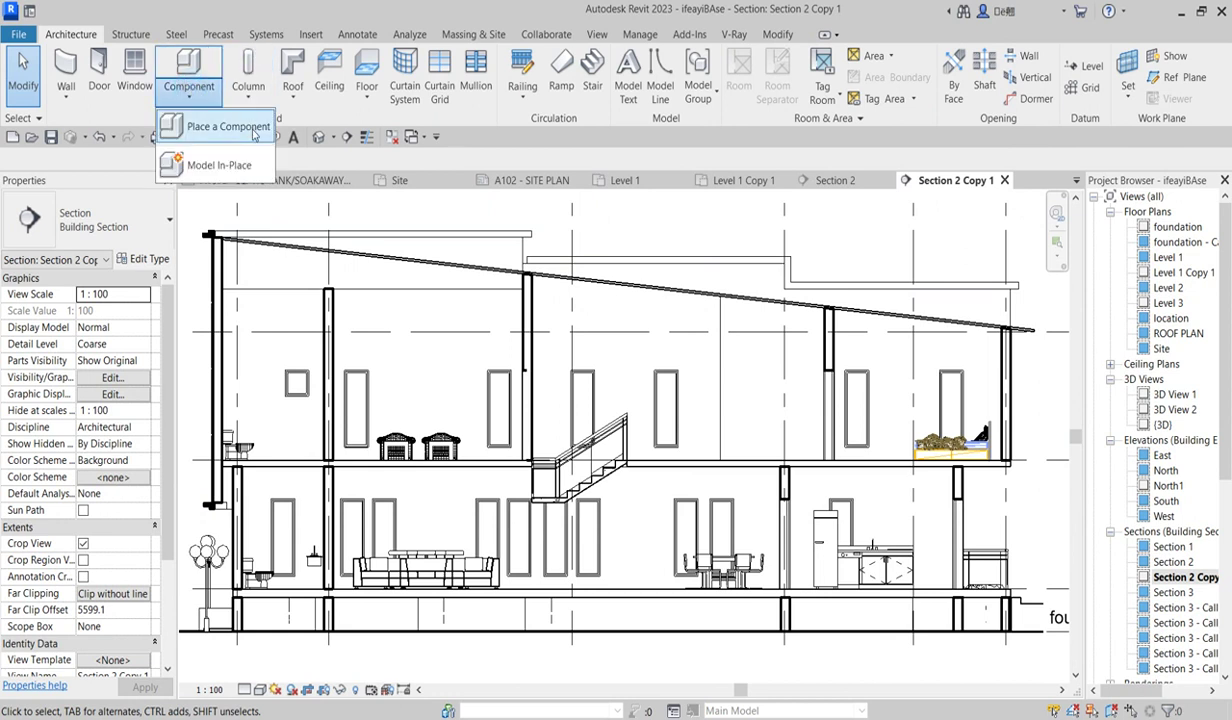
click(218, 167)
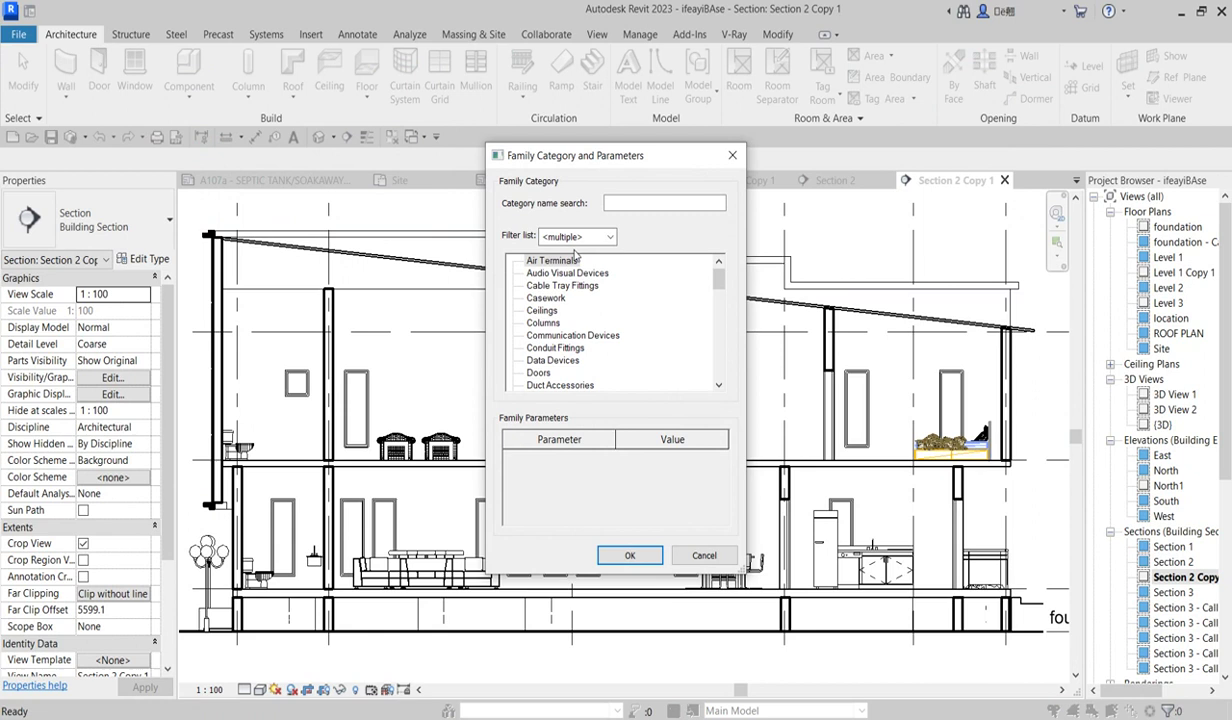
click(545, 298)
click(629, 555)
text(pic frame)
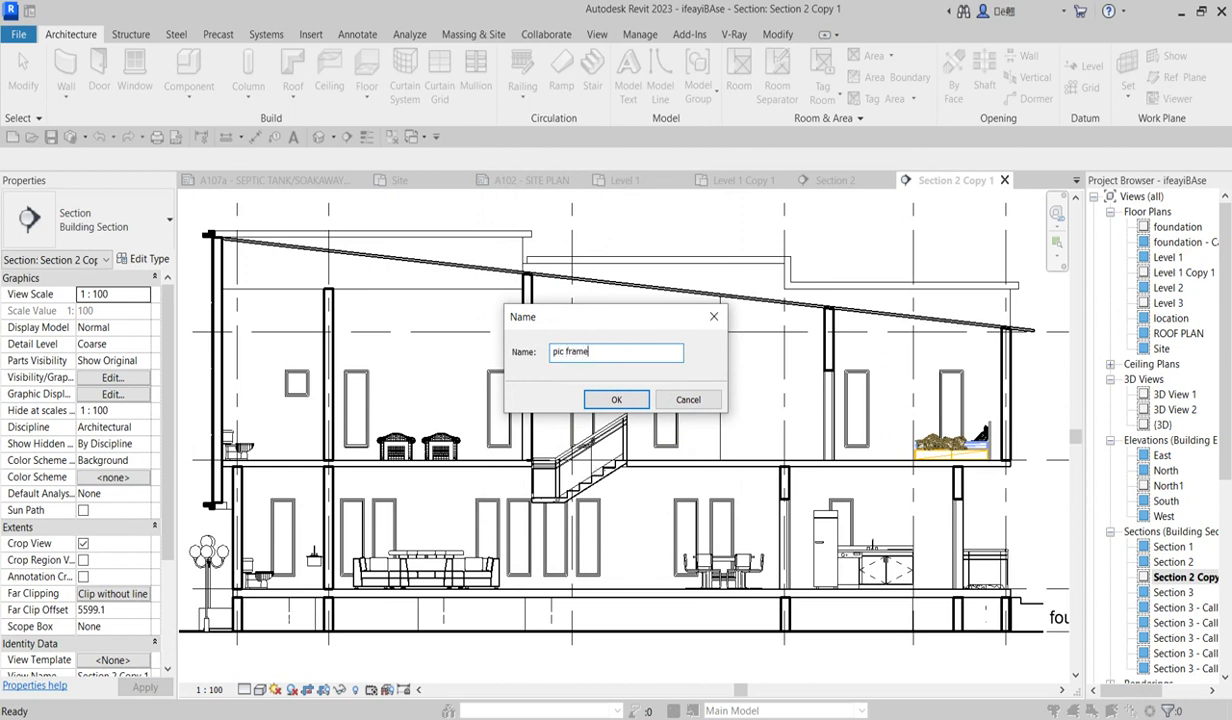
click(616, 400)
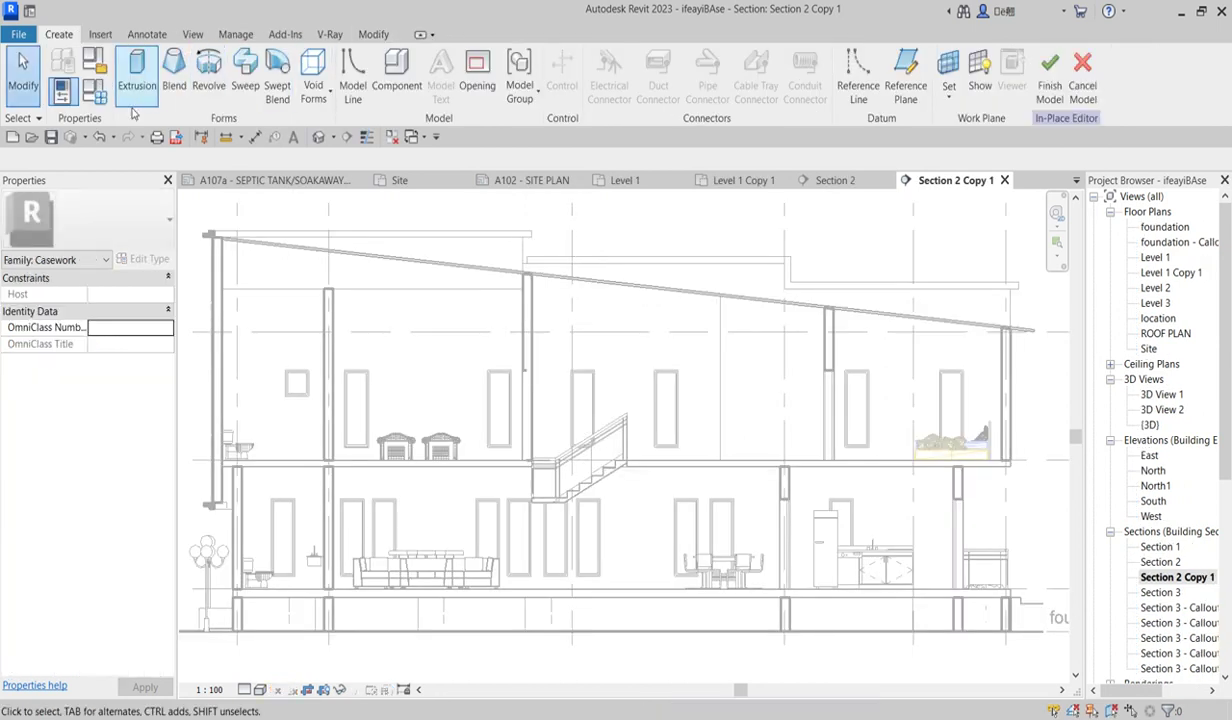
click(243, 72)
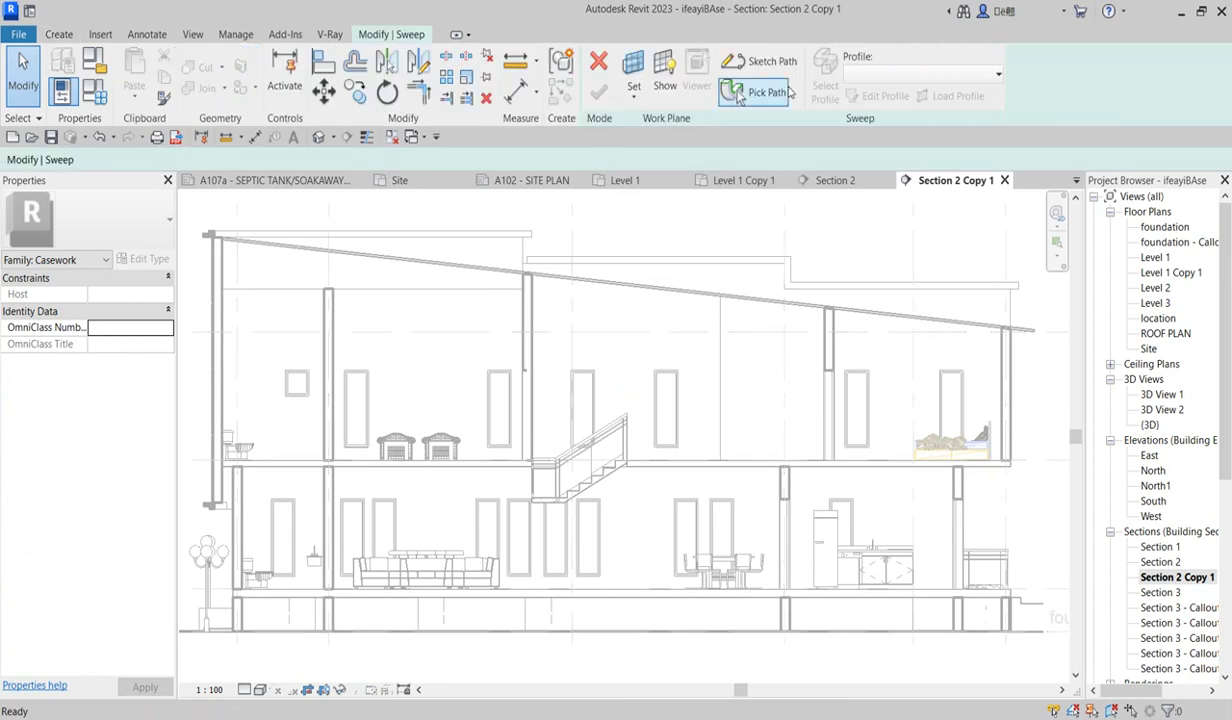
click(766, 62)
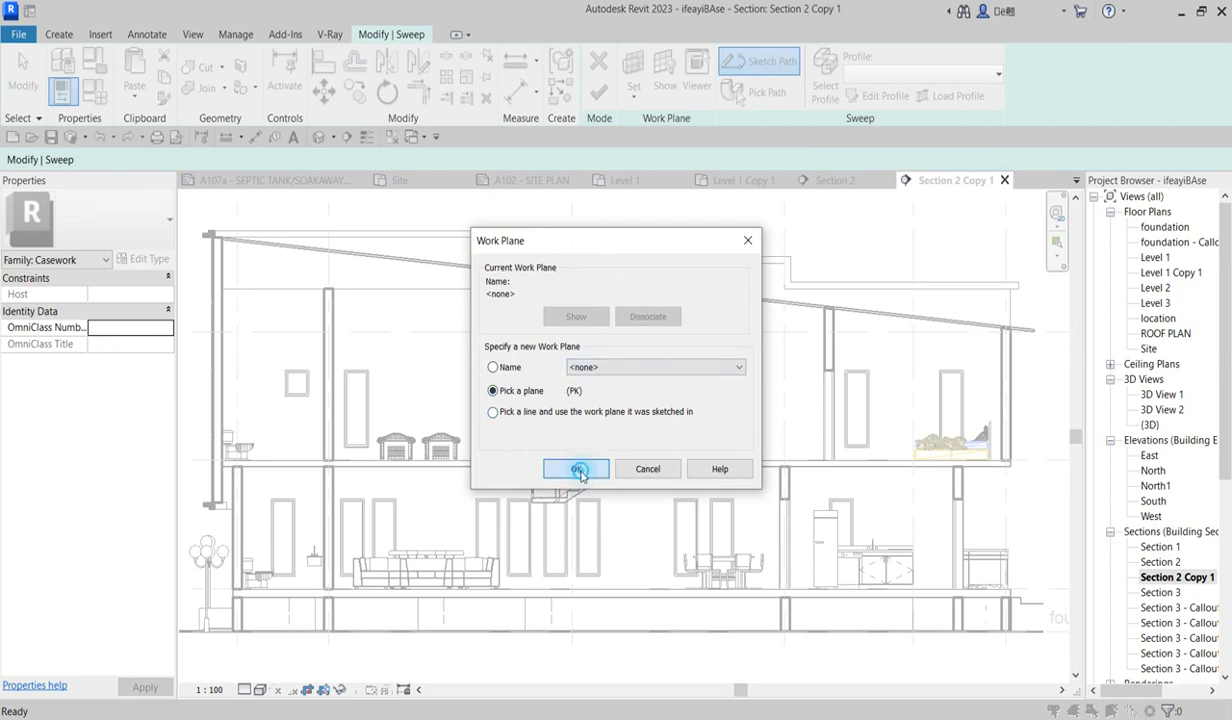
click(576, 469)
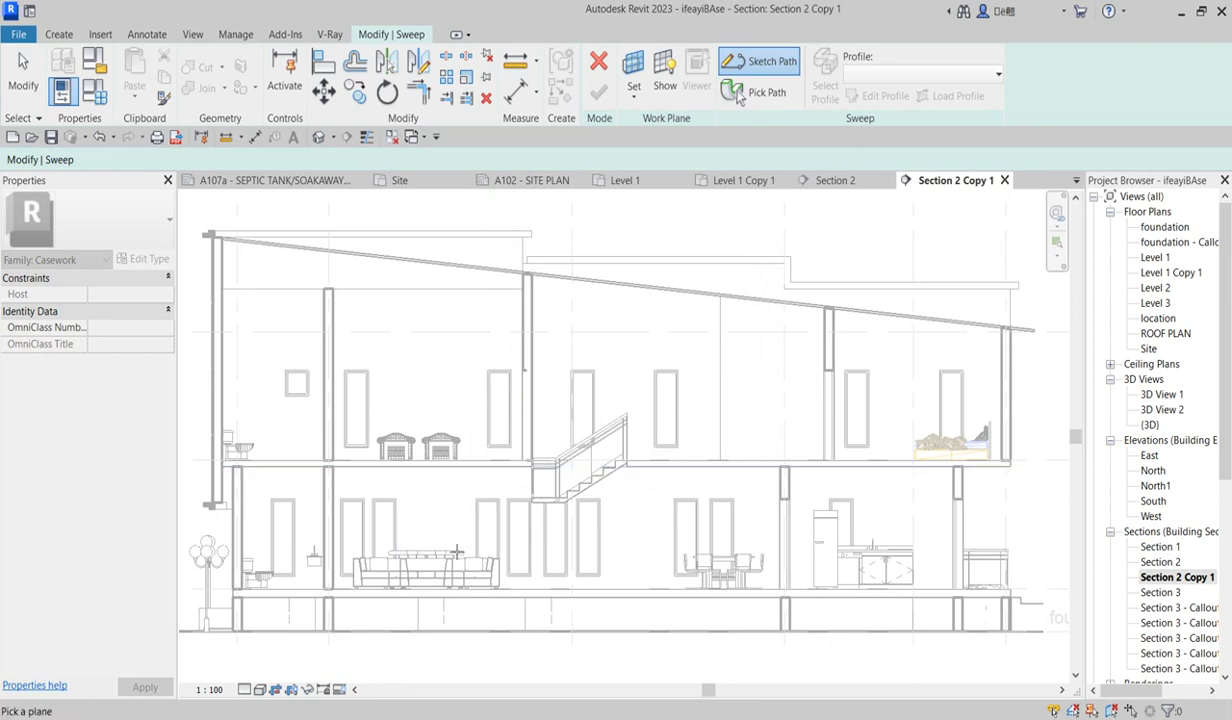
scroll(433, 575, up, 3)
scroll(503, 440, down, 1)
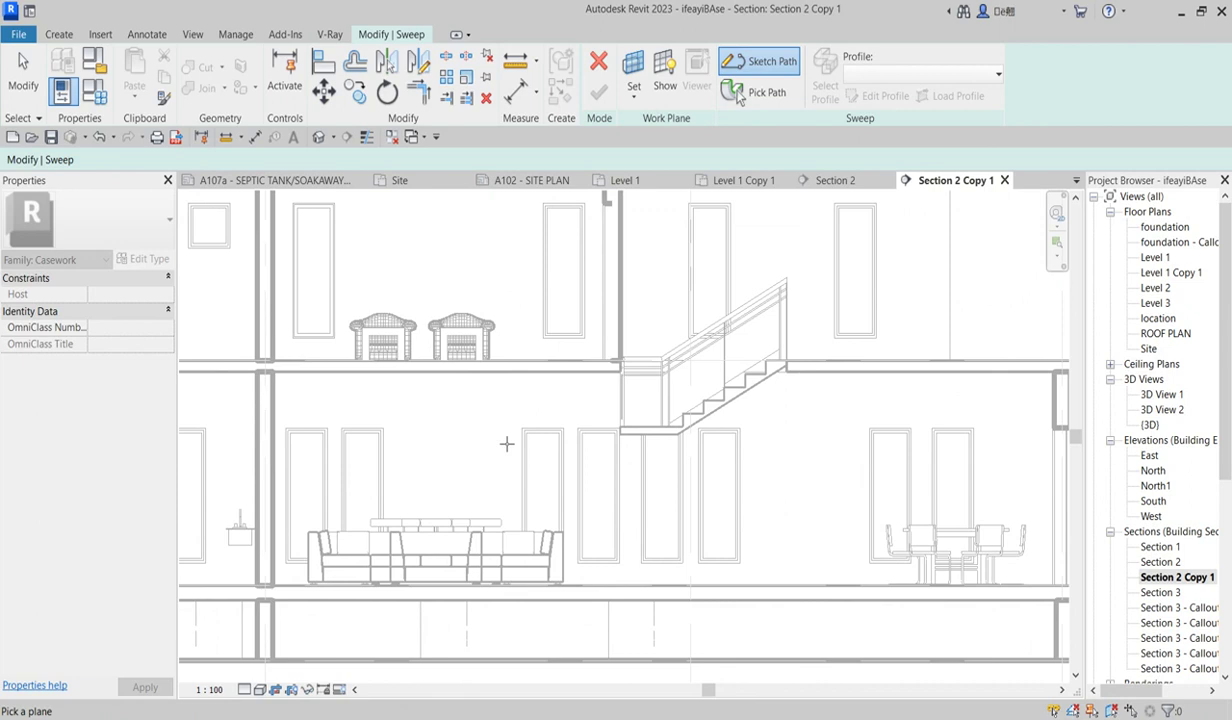
scroll(503, 440, down, 1)
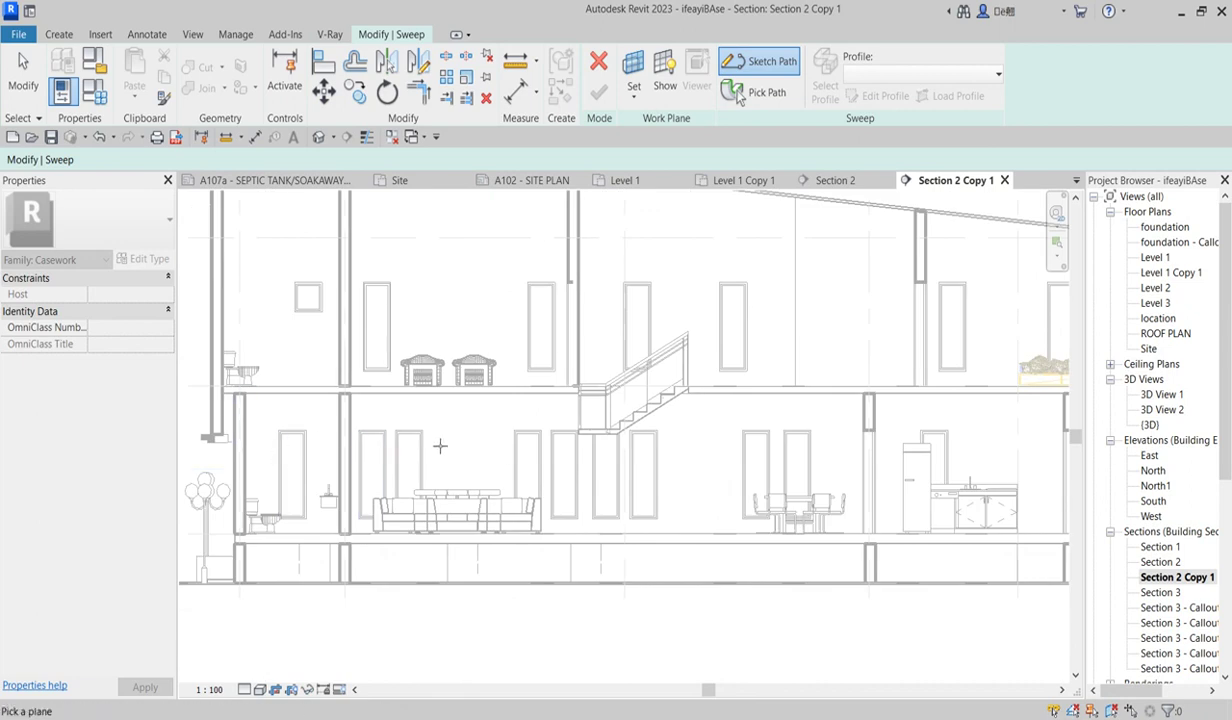
scroll(440, 442, down, 1)
scroll(440, 442, down, 1)
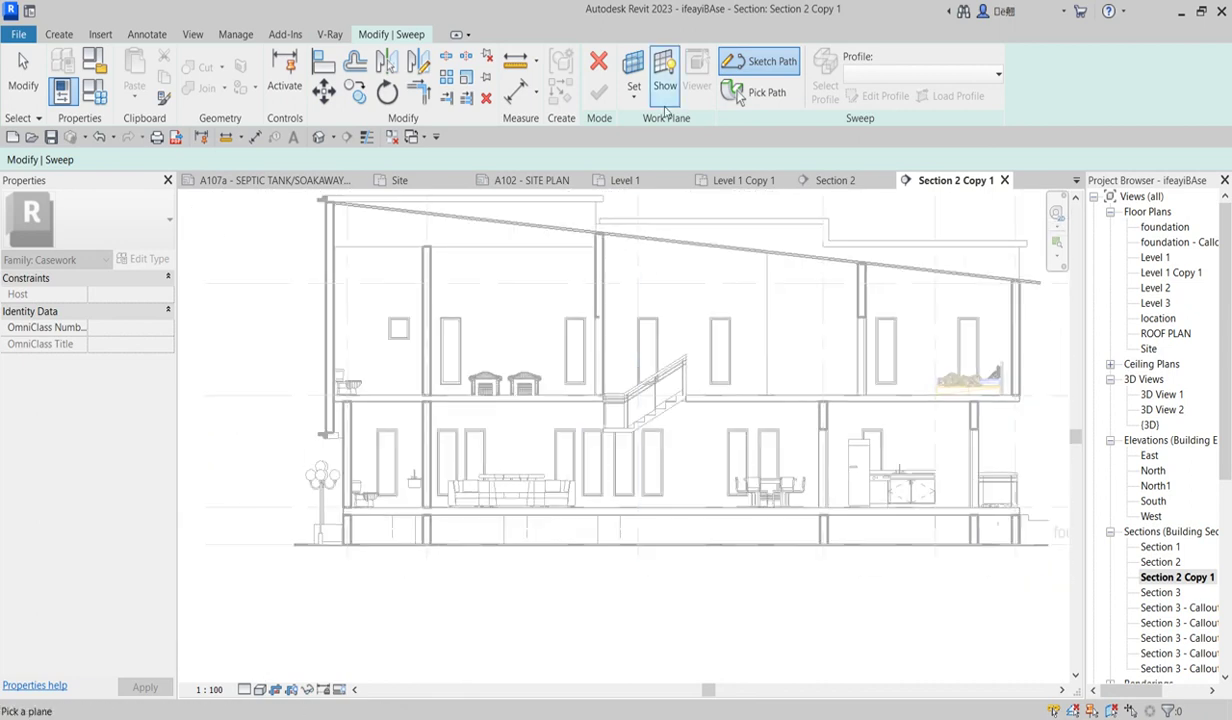
click(599, 62)
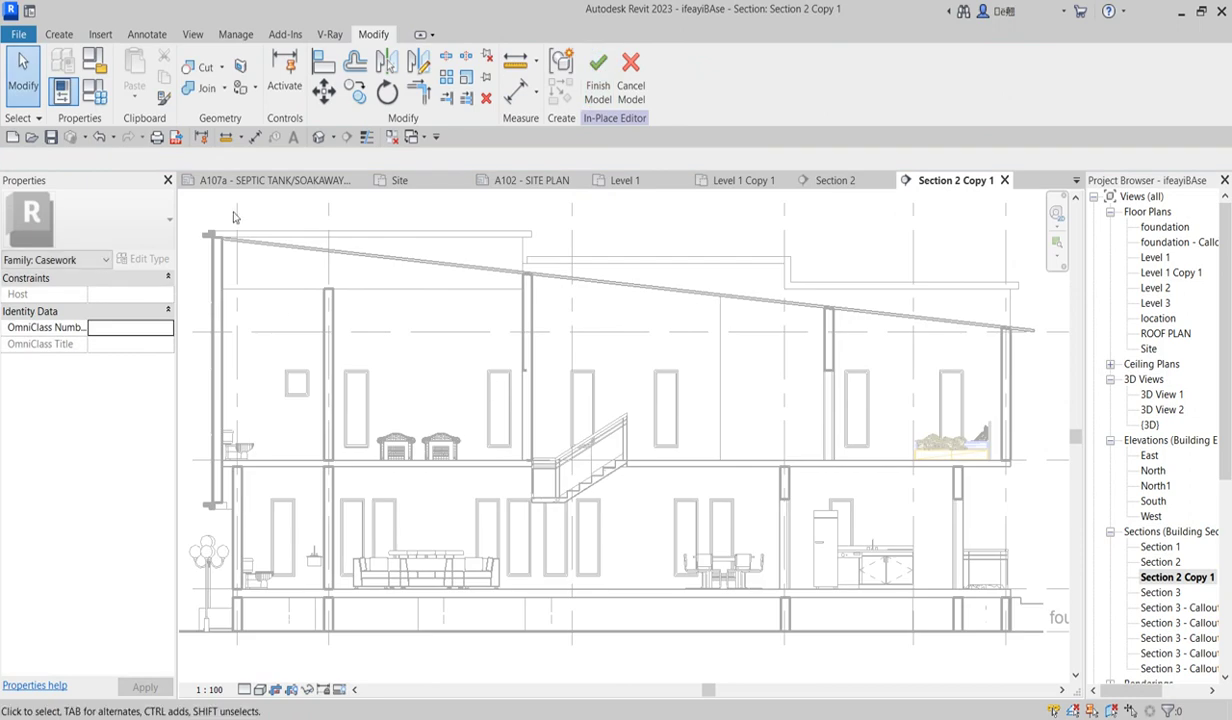
click(59, 36)
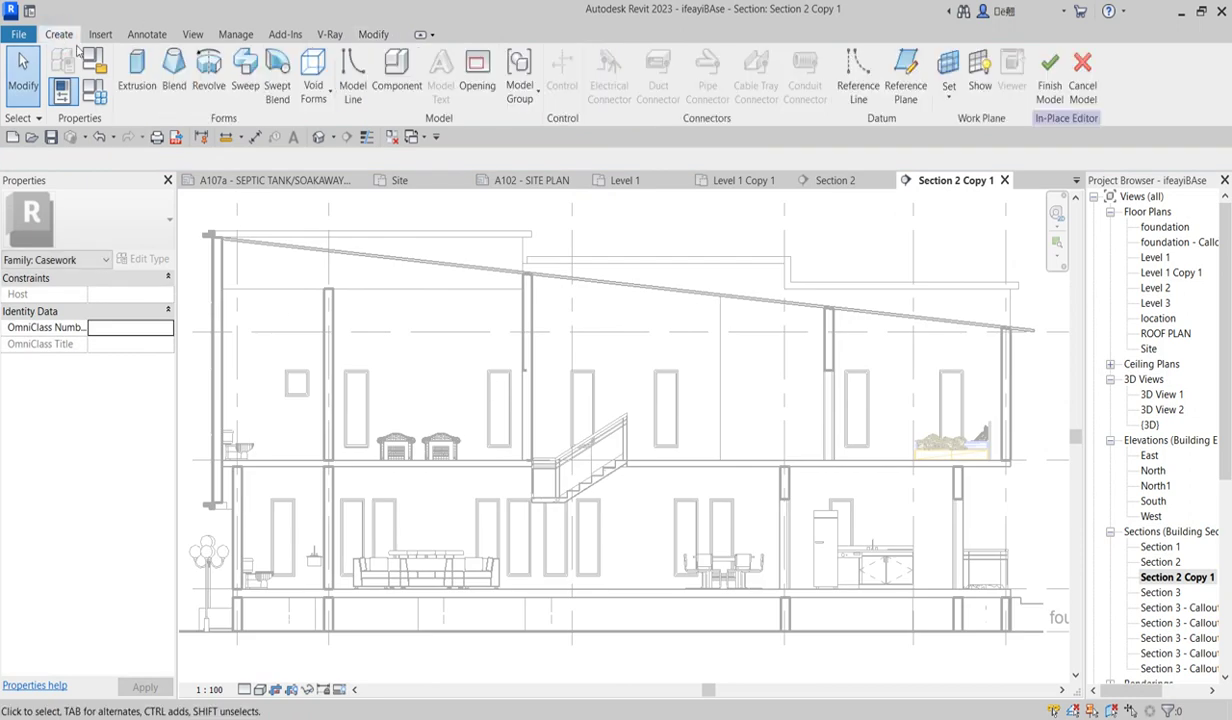
Start a solid sweep and set its path sketch work plane to Grid : A.
click(247, 80)
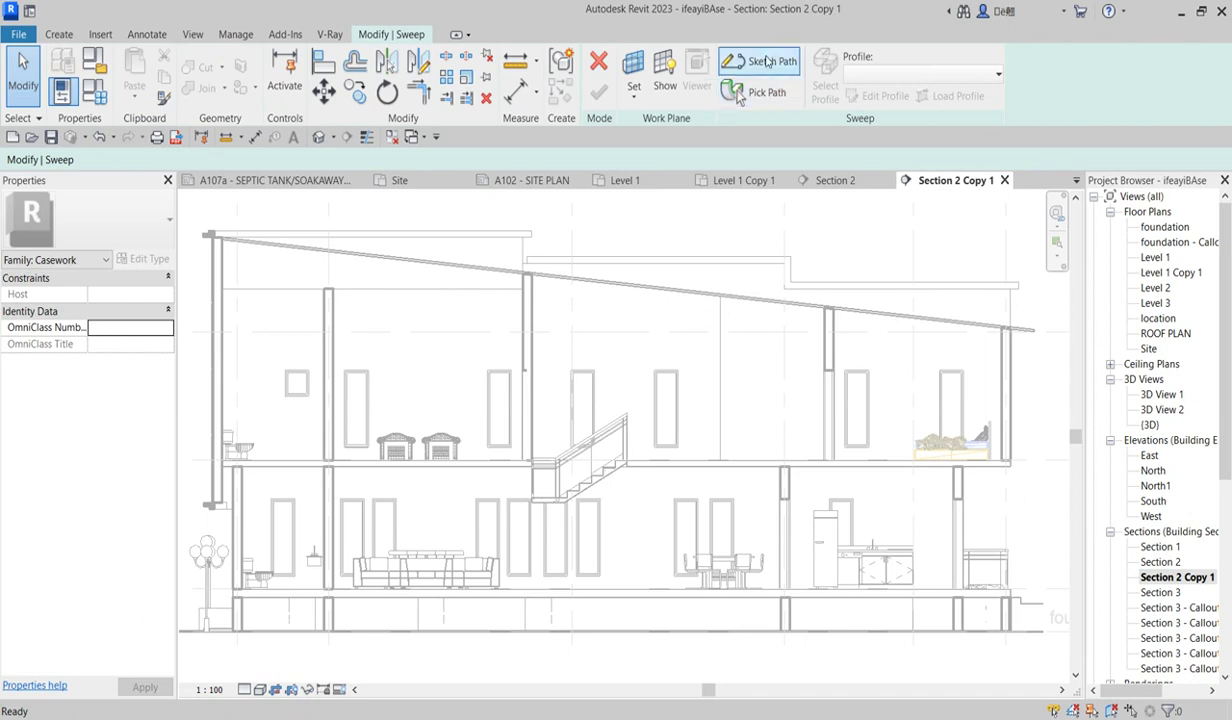
click(773, 63)
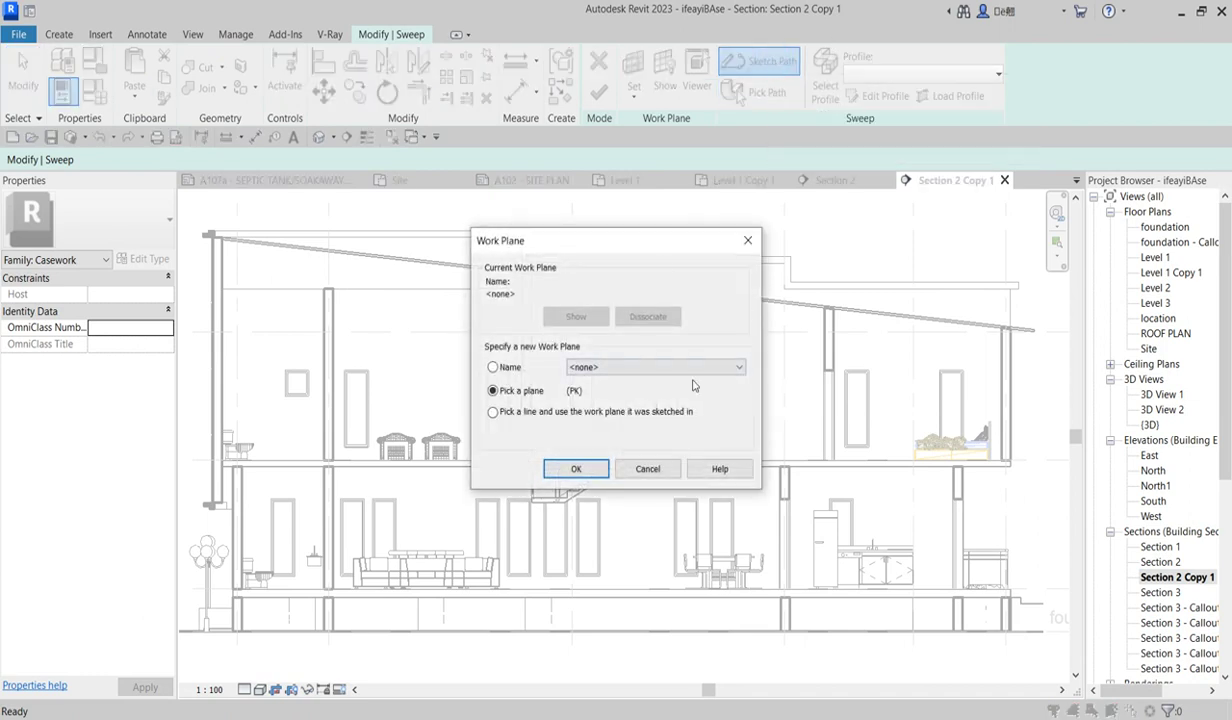
click(741, 367)
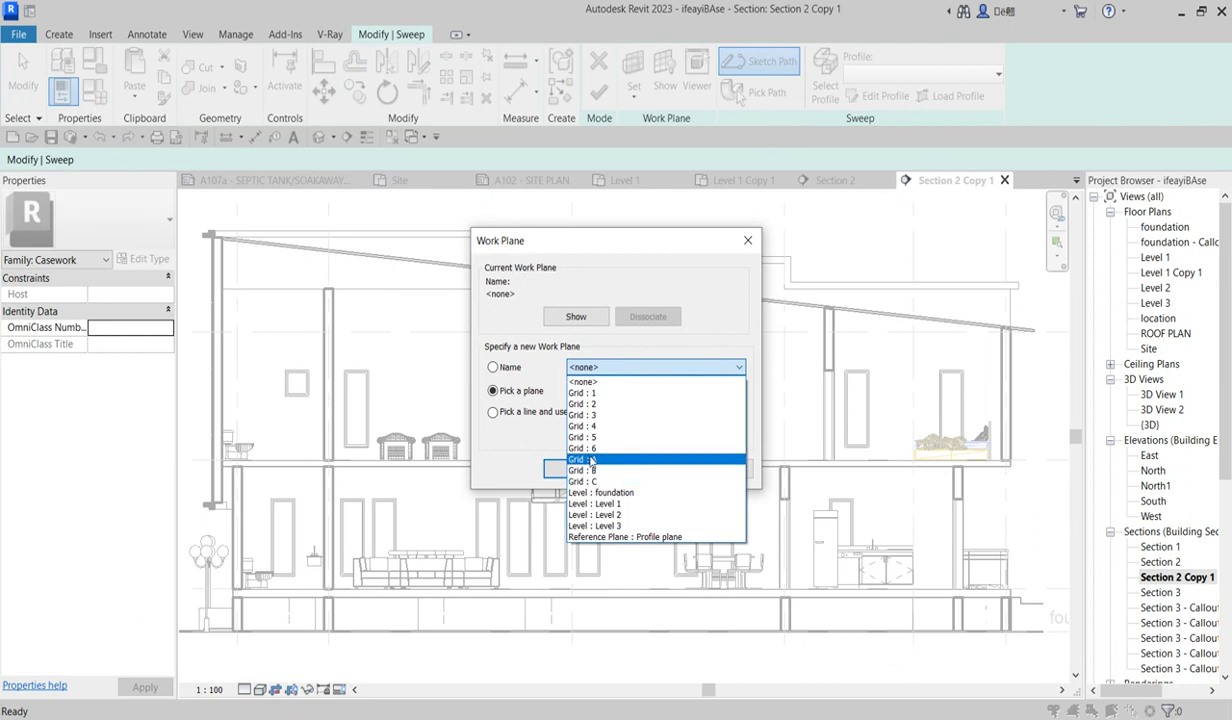
click(592, 460)
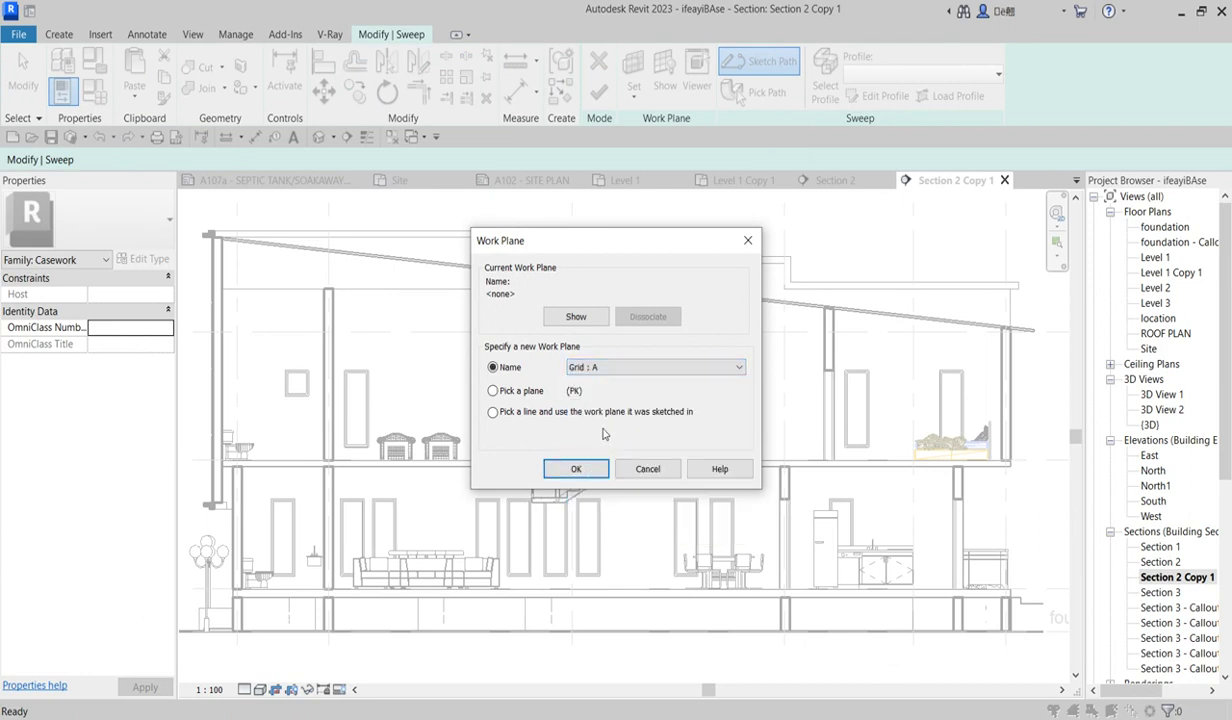
click(577, 472)
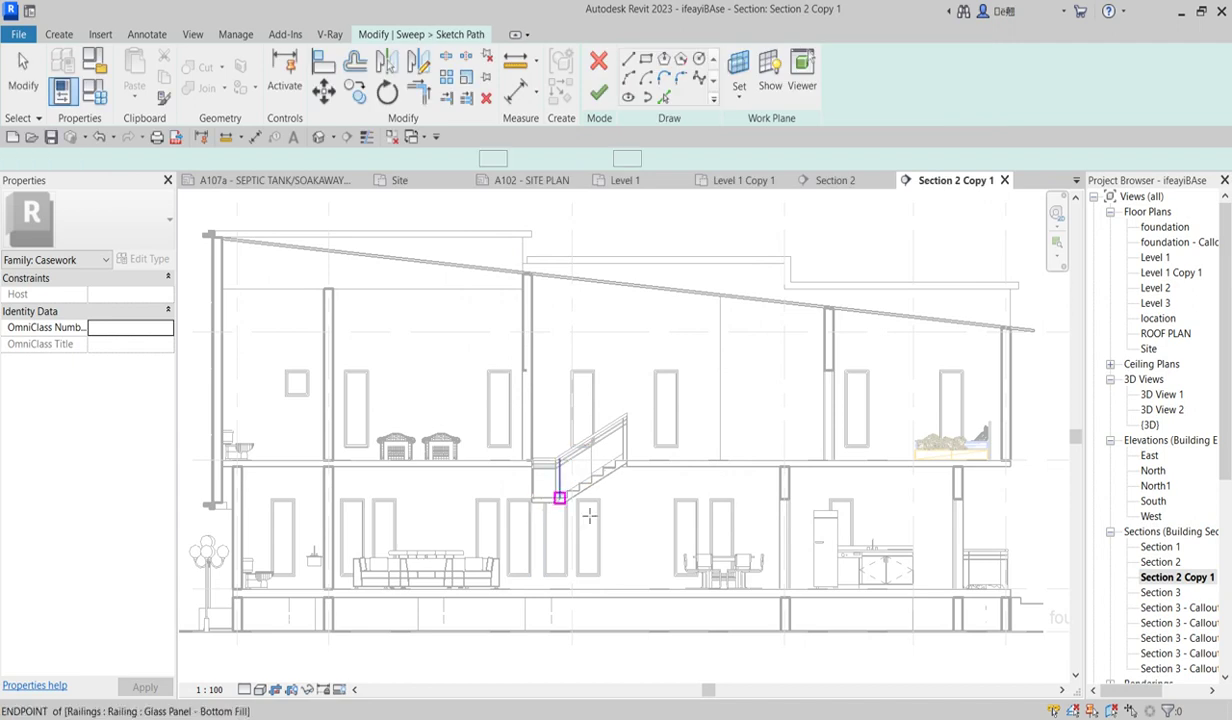
Draw a 1400×900 rectangle above the sofa with the Rectangle tool.
scroll(465, 528, up, 2)
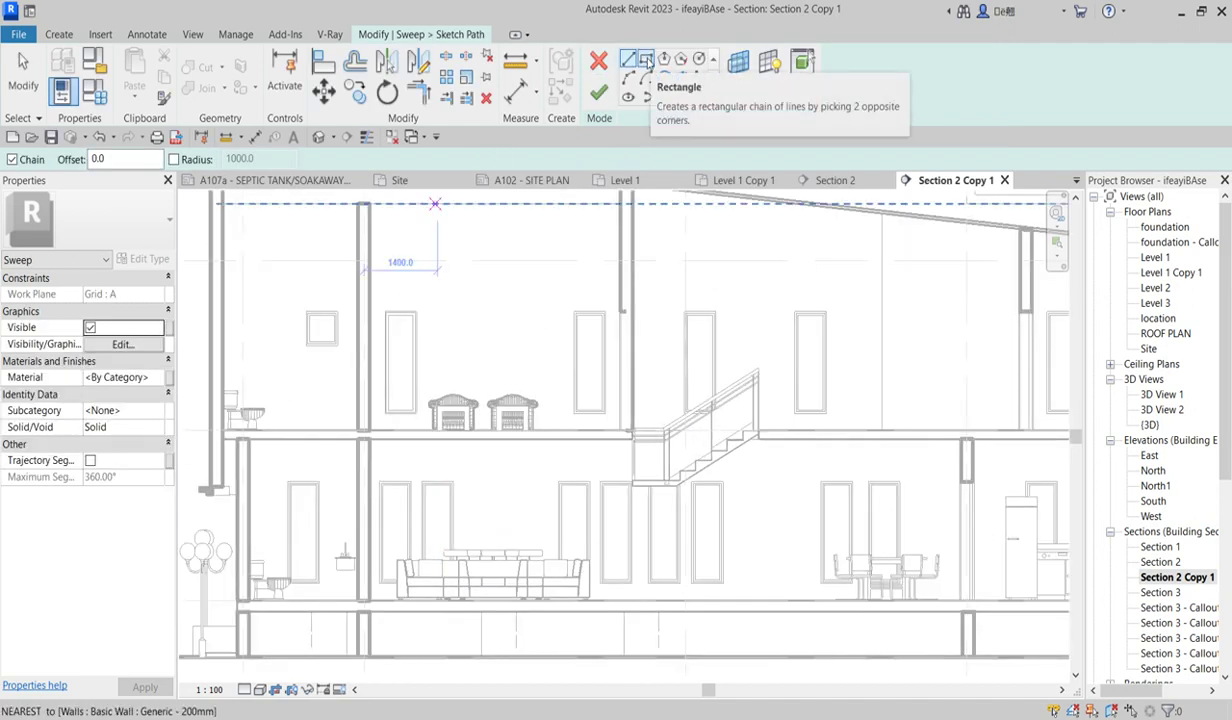
click(646, 60)
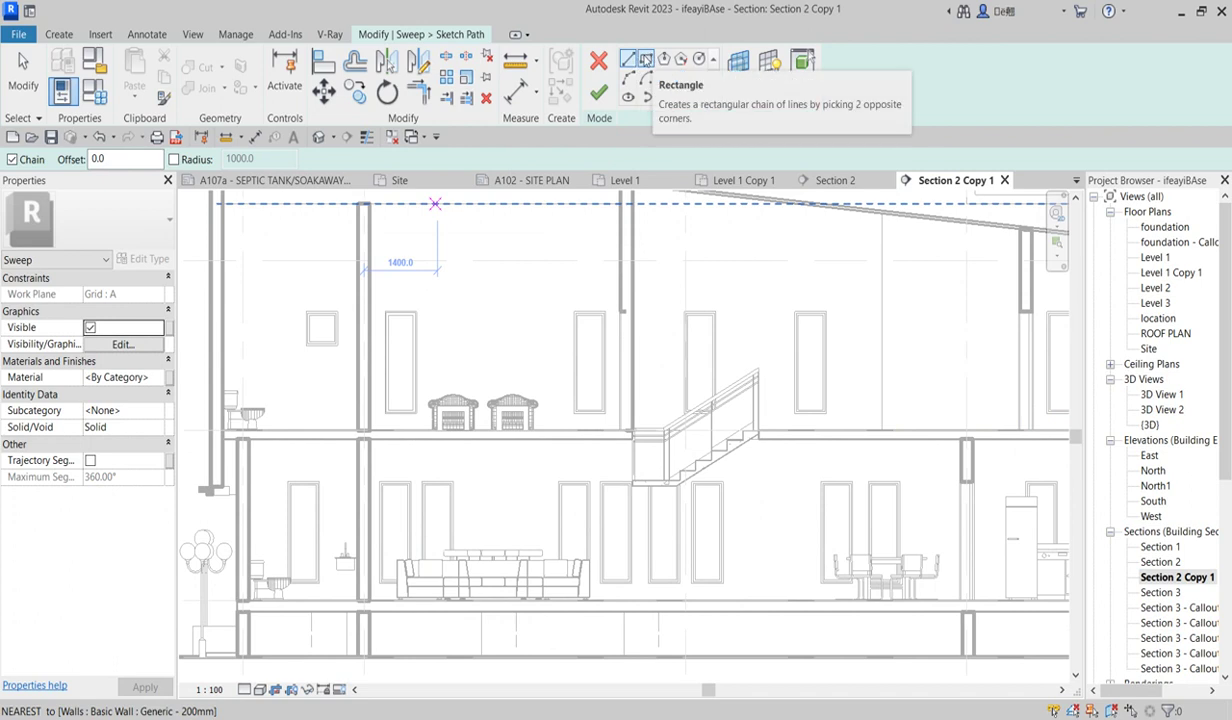
click(646, 60)
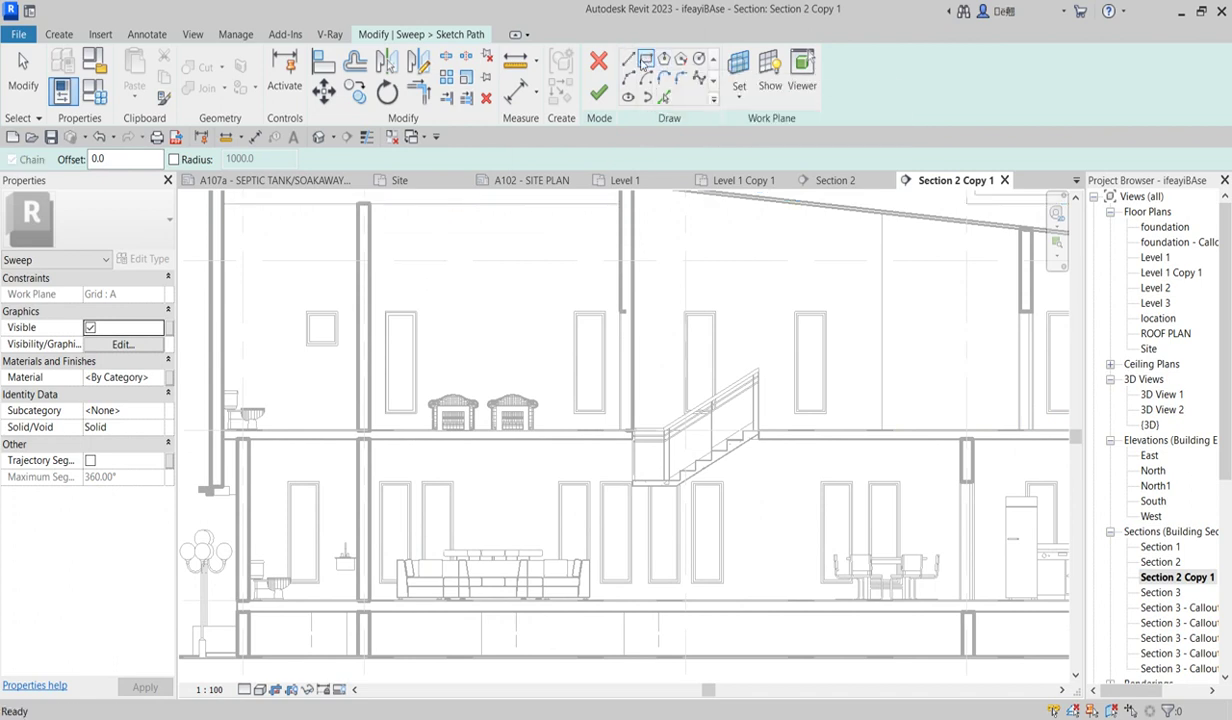
scroll(480, 510, up, 2)
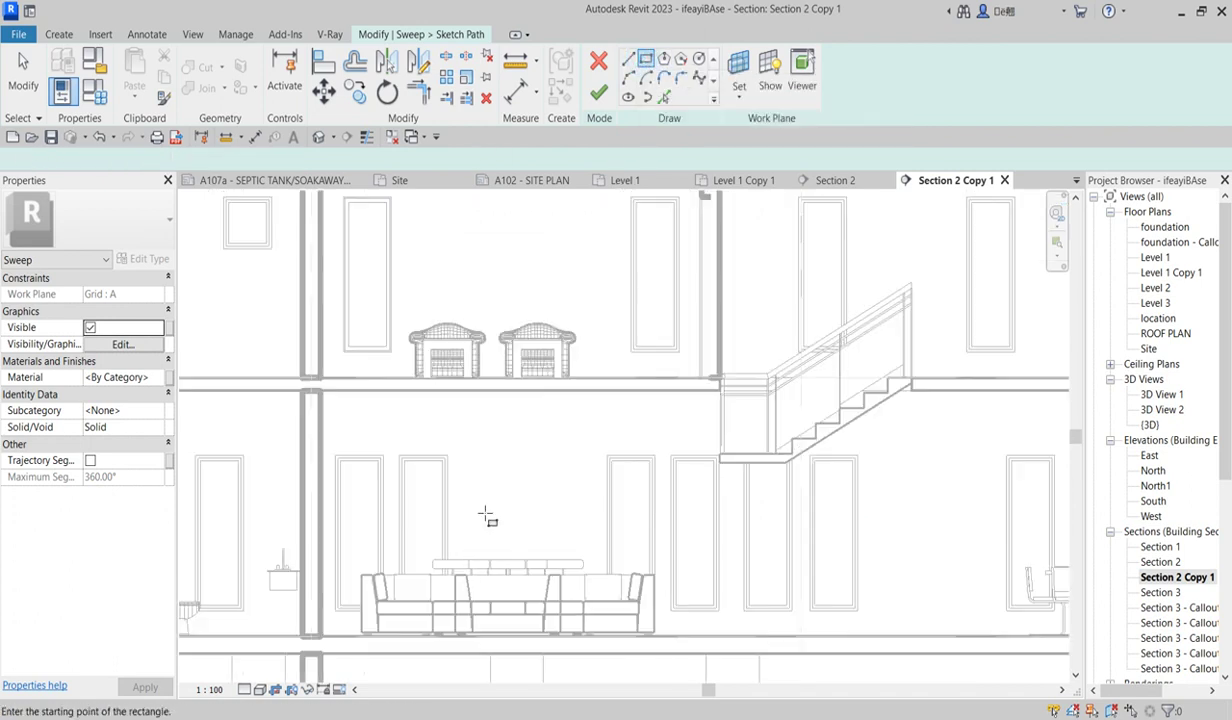
click(467, 462)
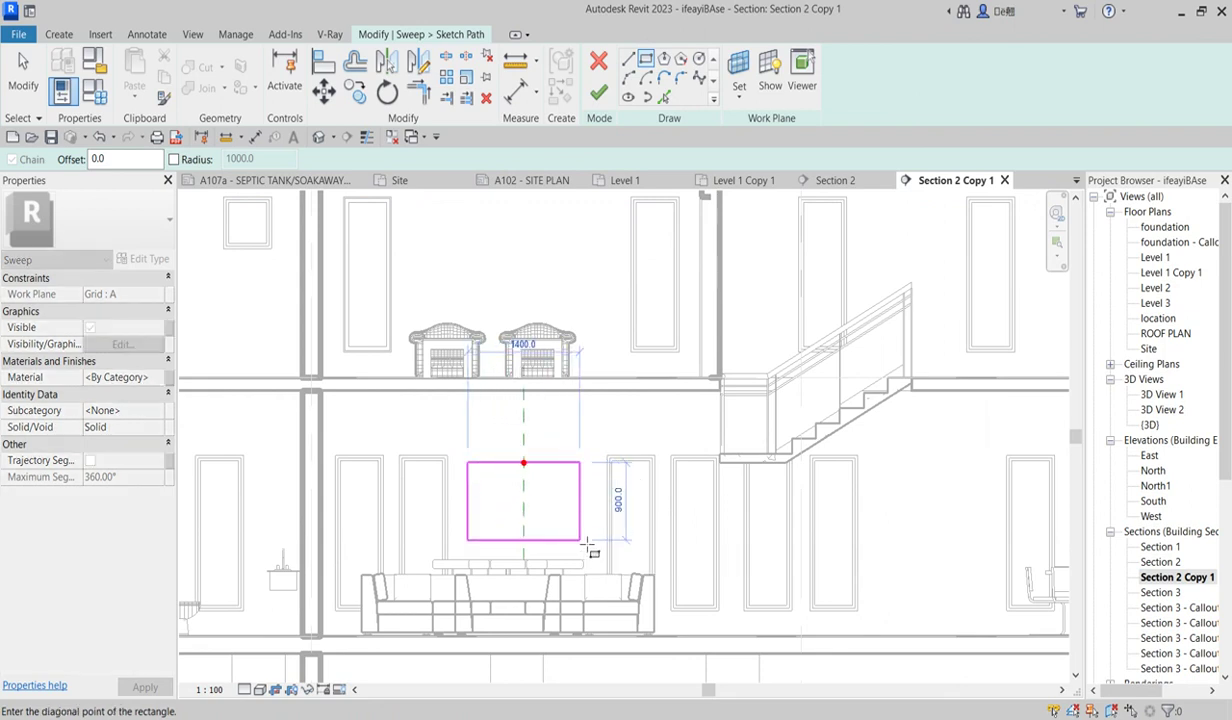
click(580, 540)
scroll(523, 515, up, 1)
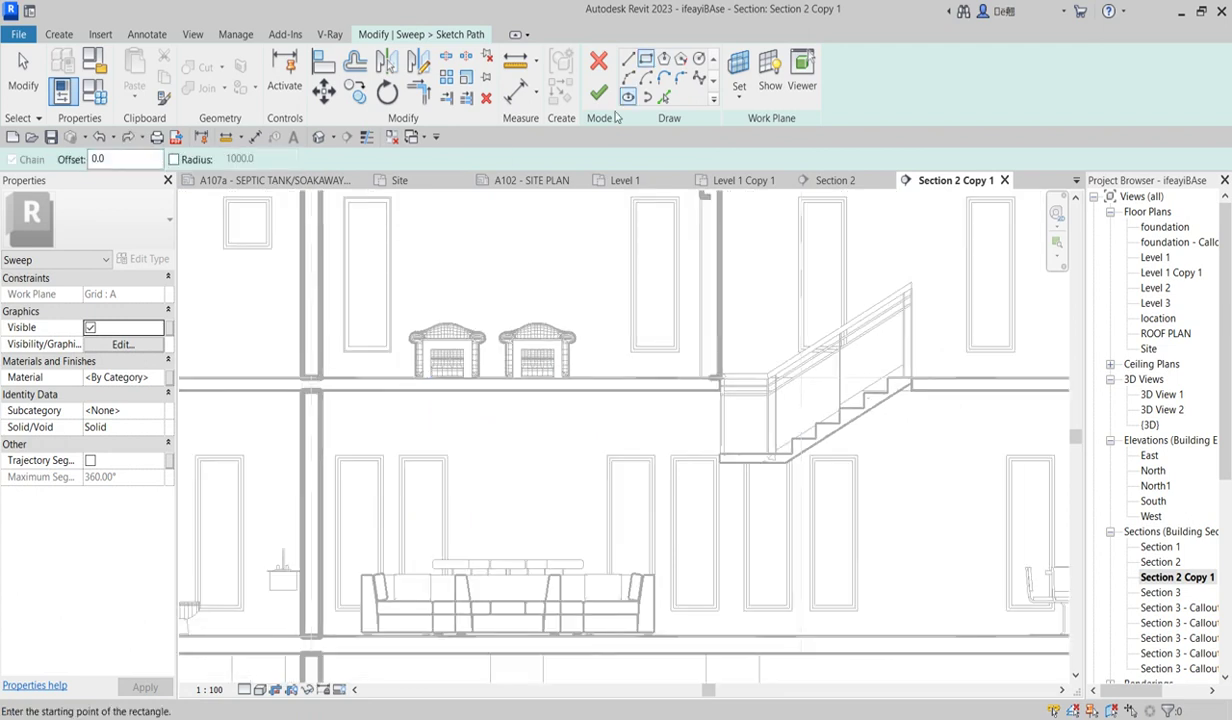
Trace a closed four-line rectangular path above the sofa and finish the path sketch.
click(628, 59)
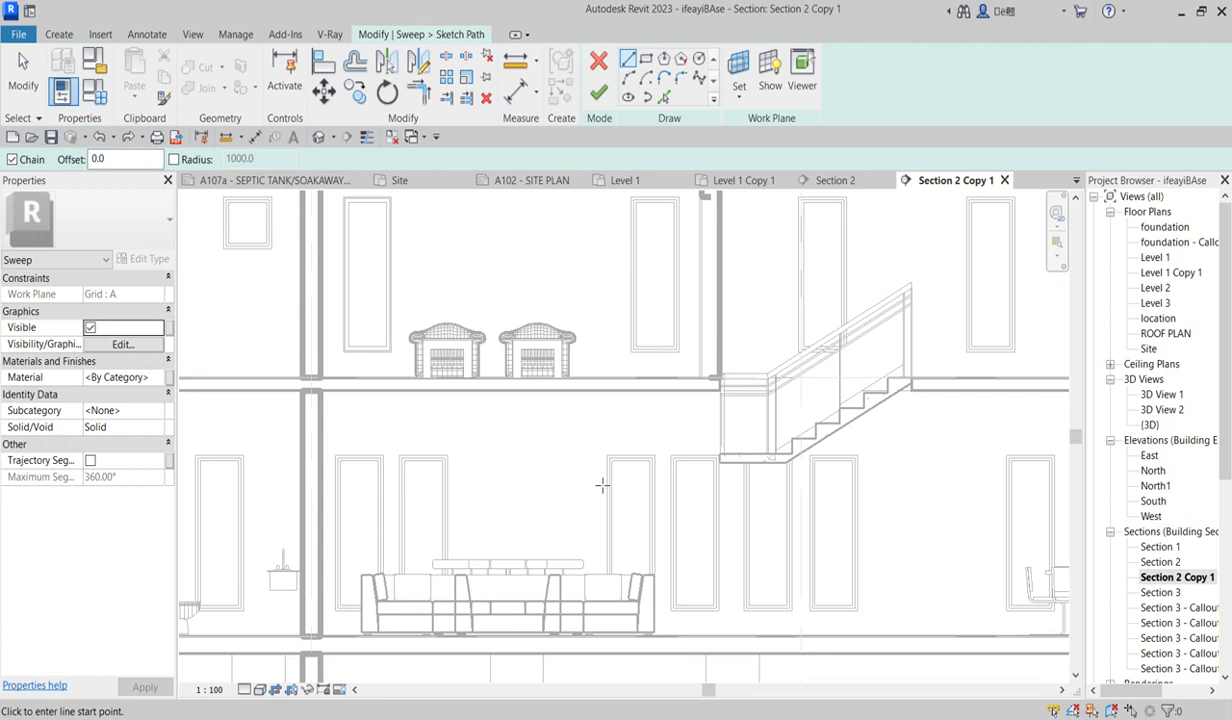
scroll(586, 470, up, 2)
click(569, 458)
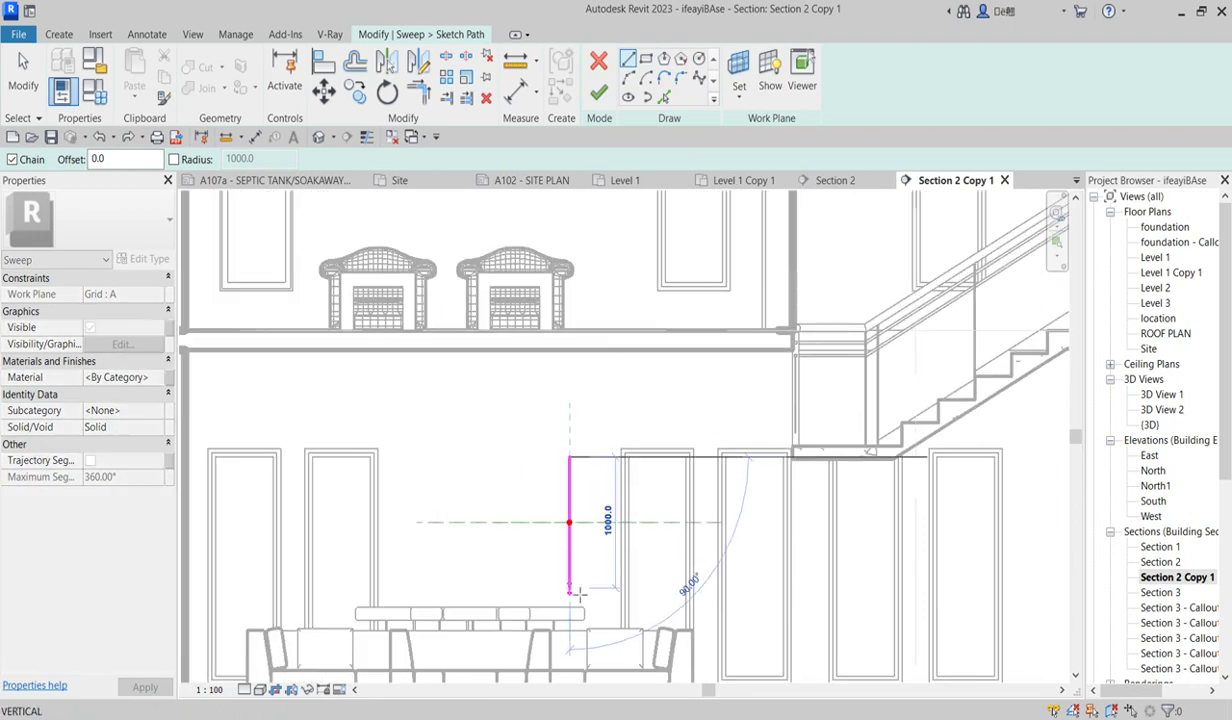
click(569, 562)
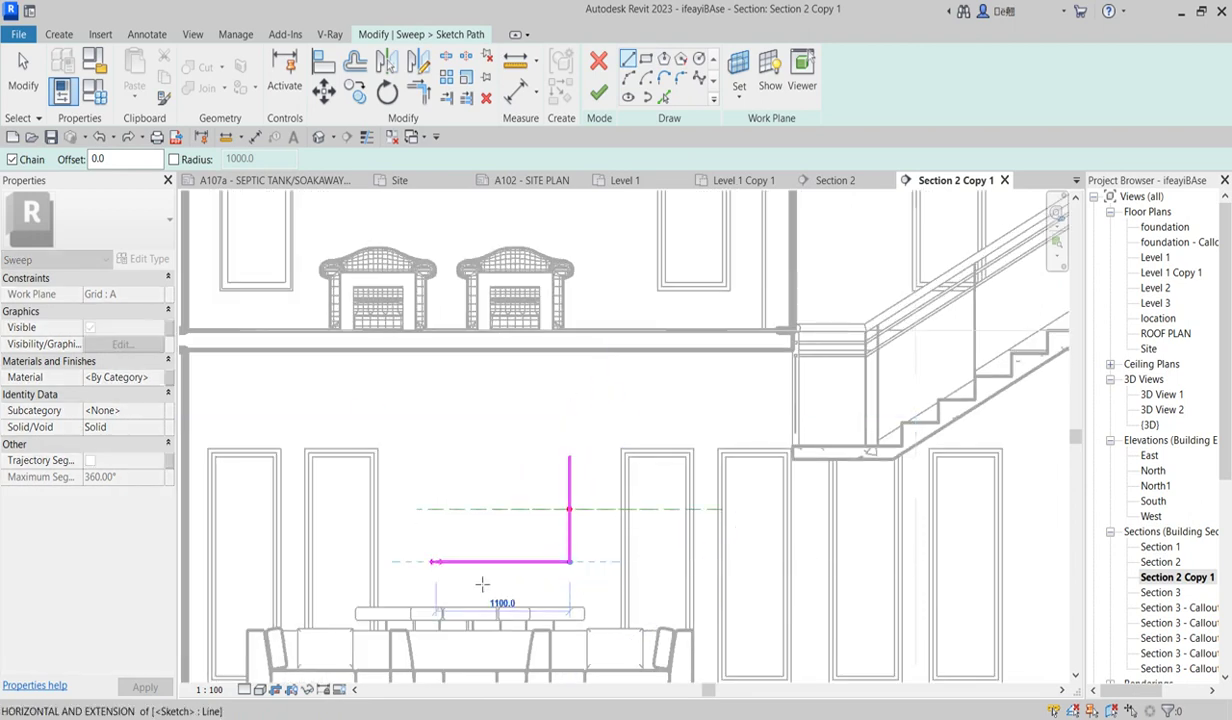
click(423, 562)
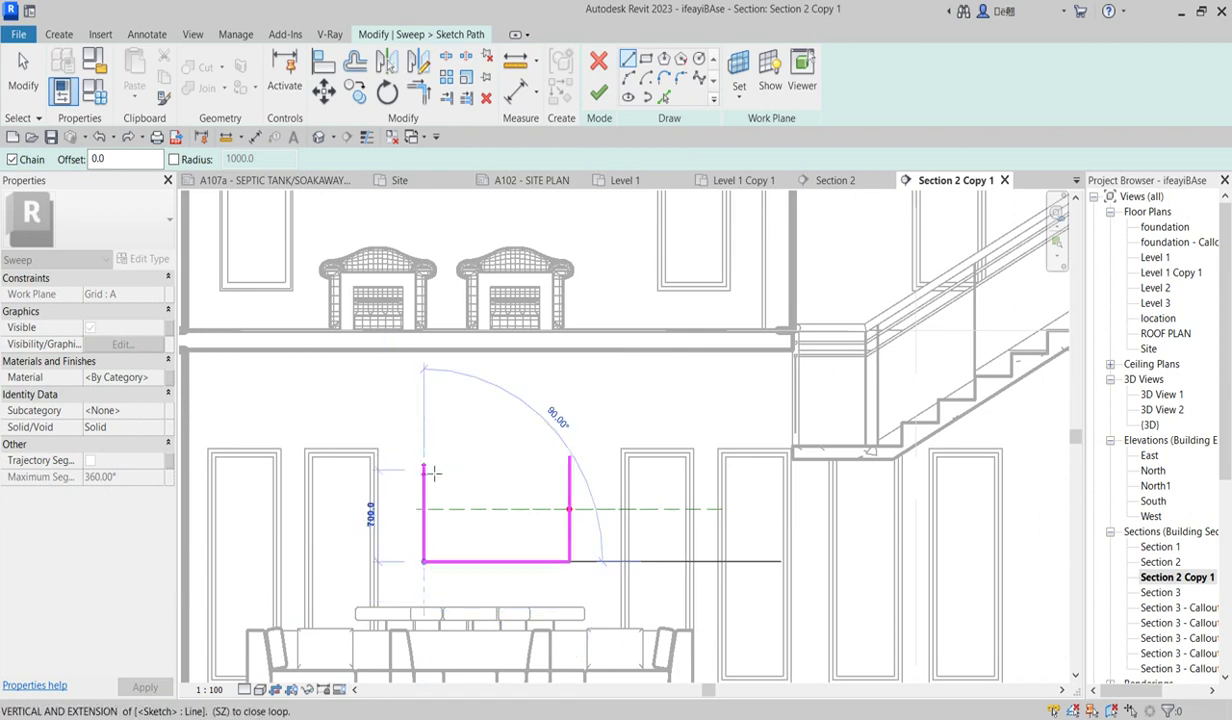
click(423, 457)
click(574, 470)
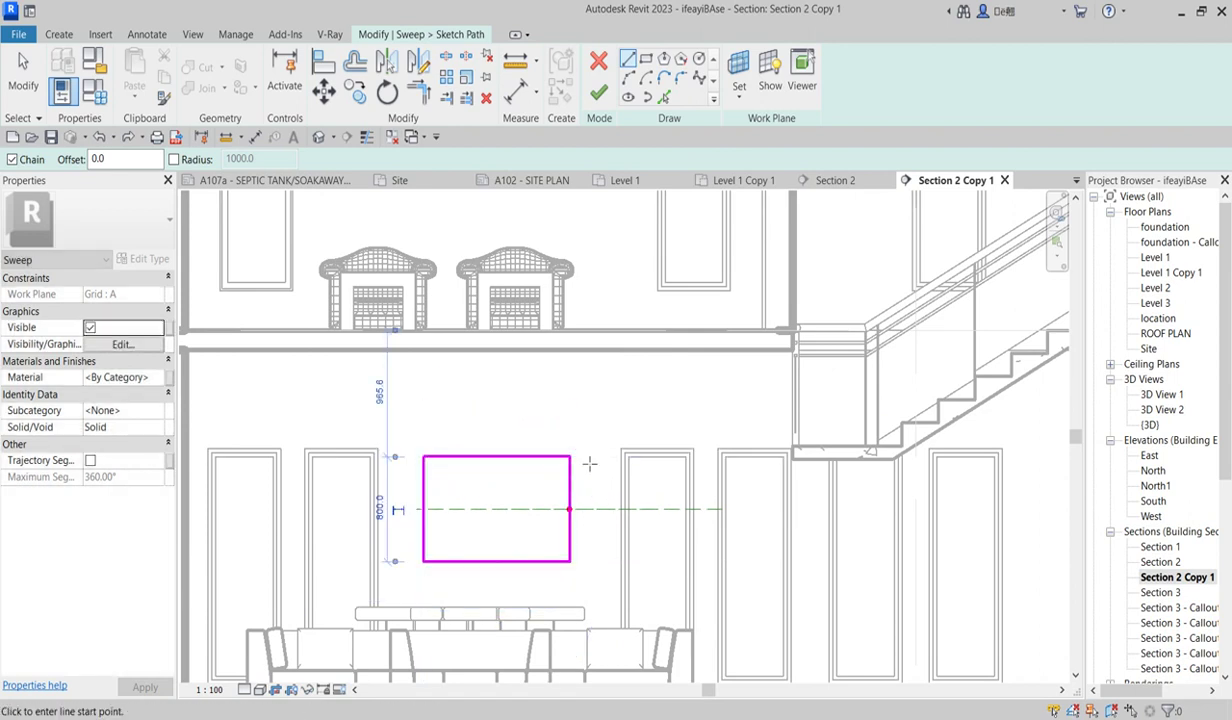
scroll(592, 502, down, 1)
scroll(568, 463, up, 1)
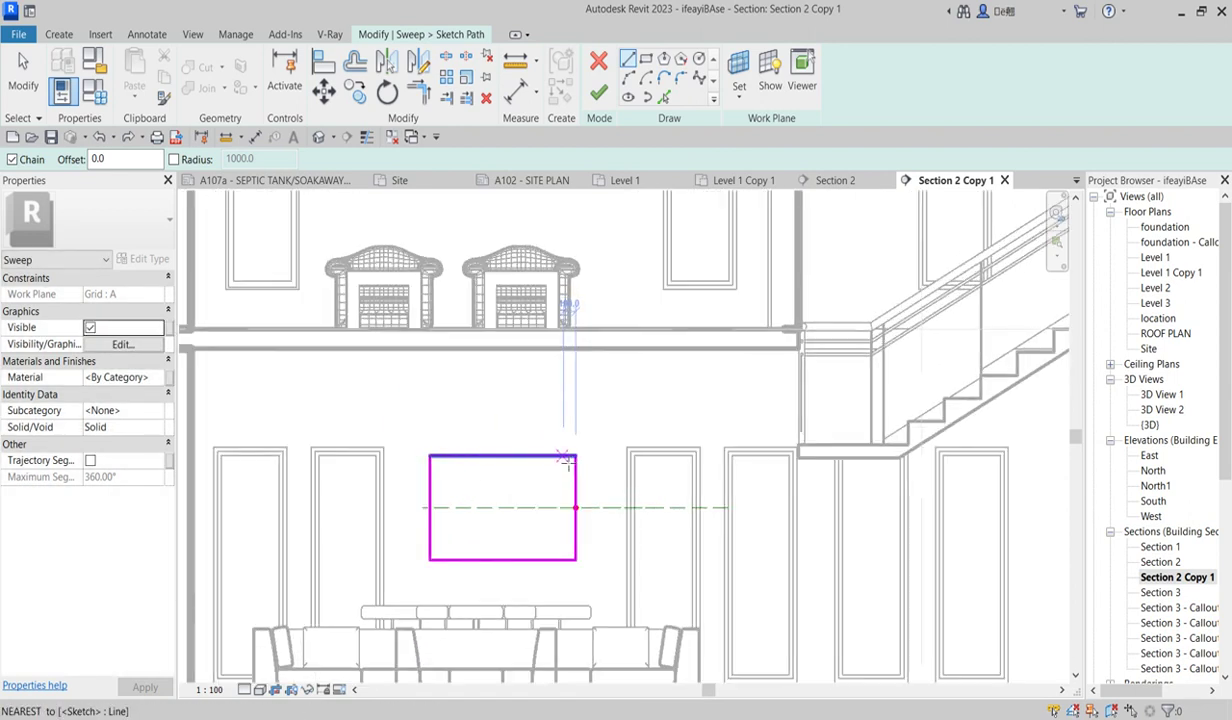
click(597, 95)
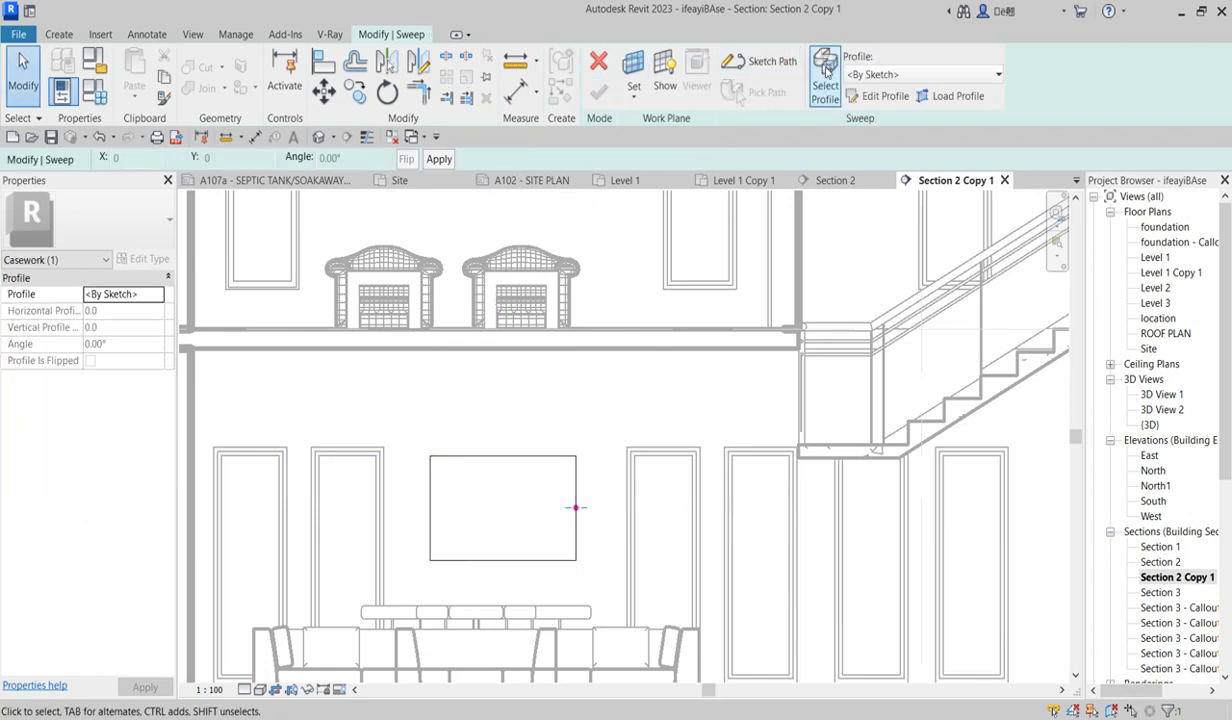
Edit the sweep profile in the Level 1 Copy 1 floor plan.
click(883, 95)
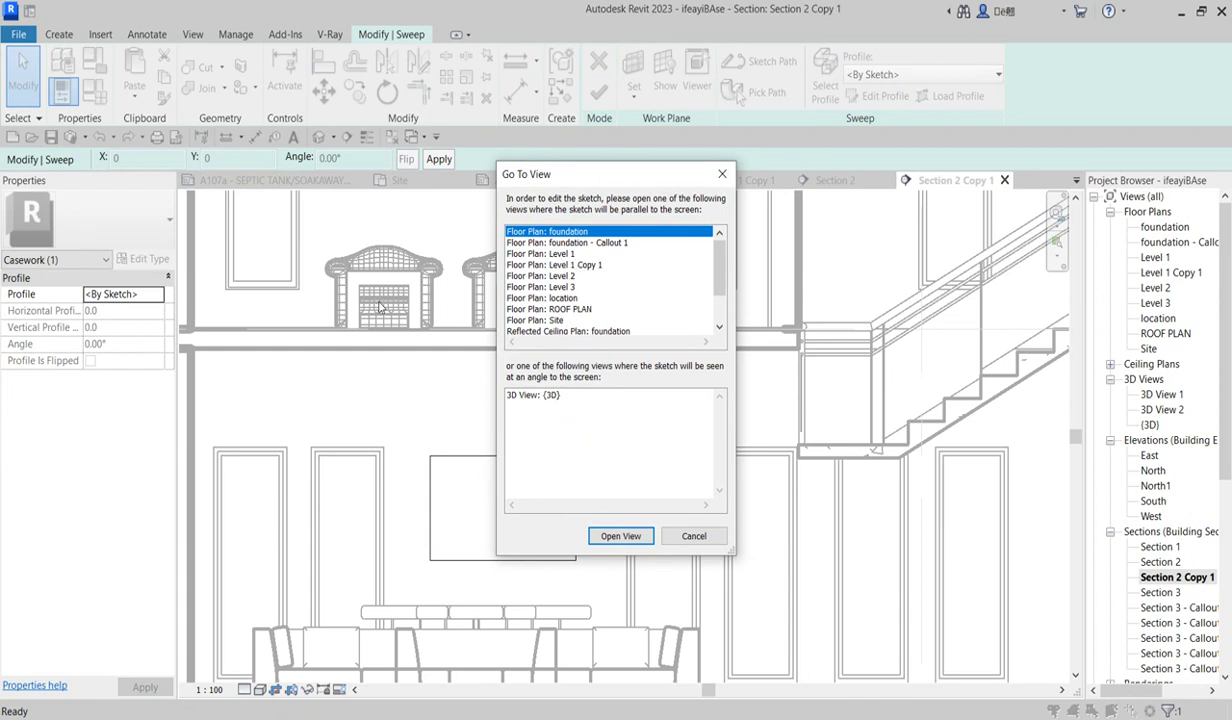
click(585, 266)
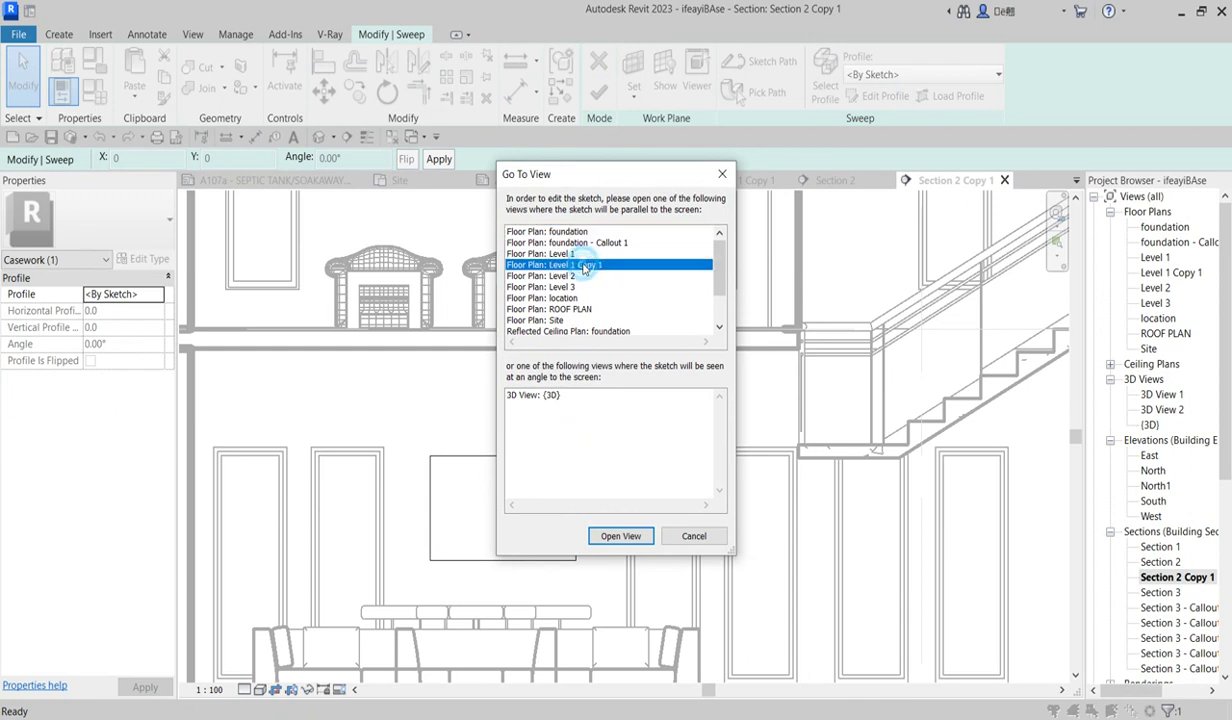
click(625, 538)
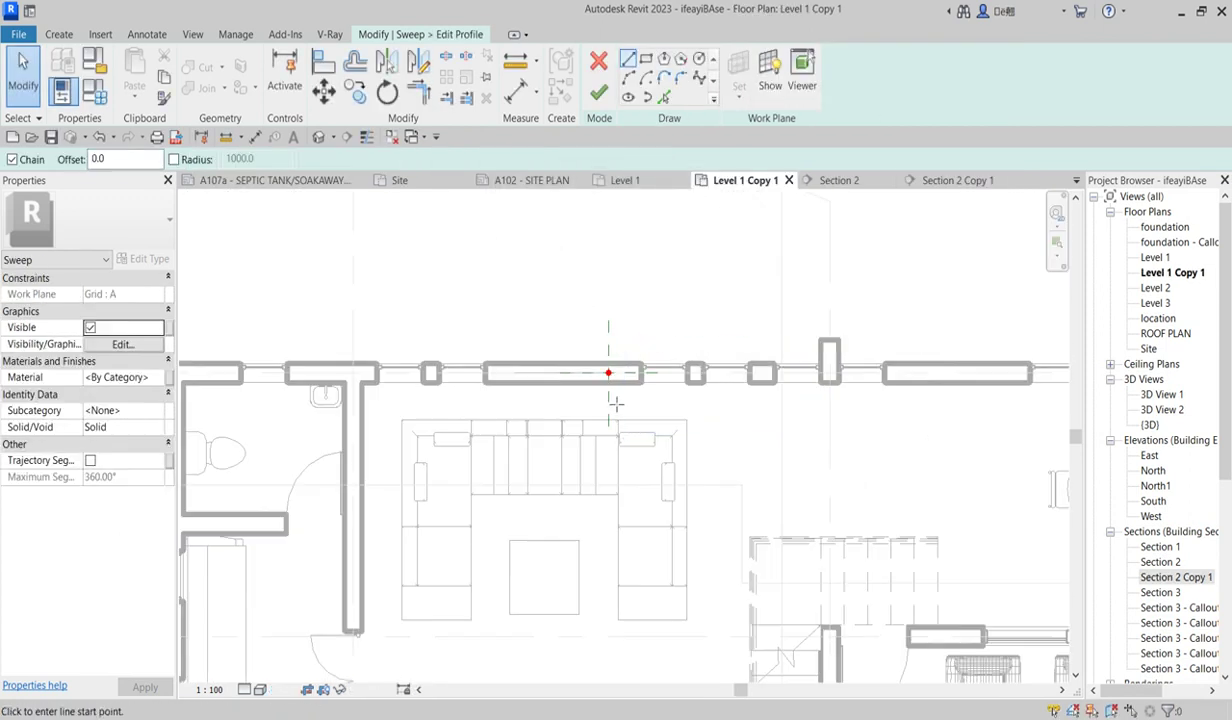
scroll(616, 400, up, 3)
scroll(625, 330, up, 3)
scroll(615, 290, up, 3)
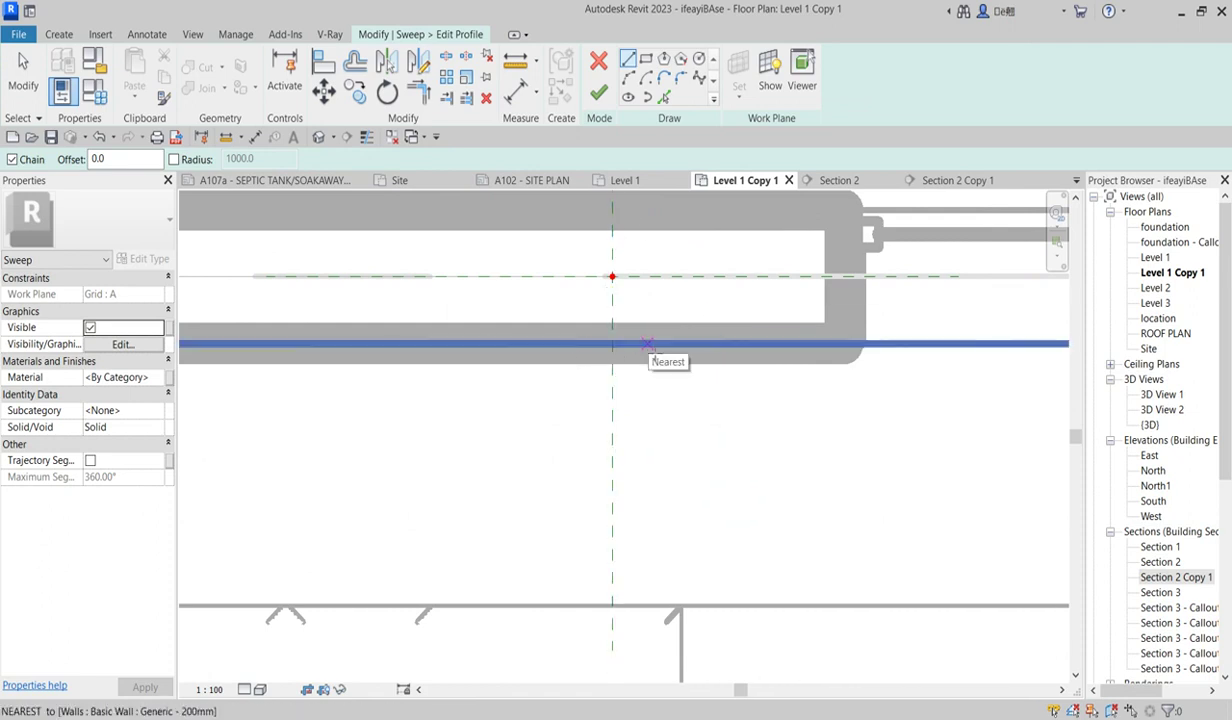
Sketch a closed square profile about 100 mm wide on the wall face.
click(650, 344)
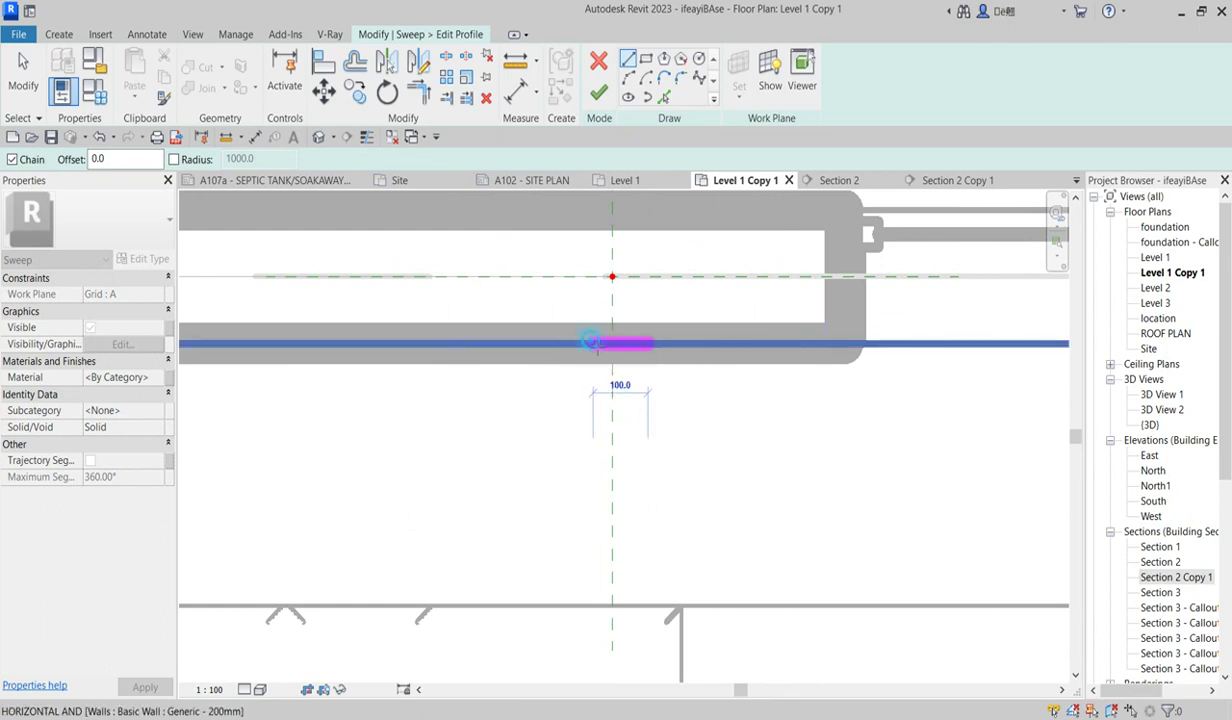
click(593, 344)
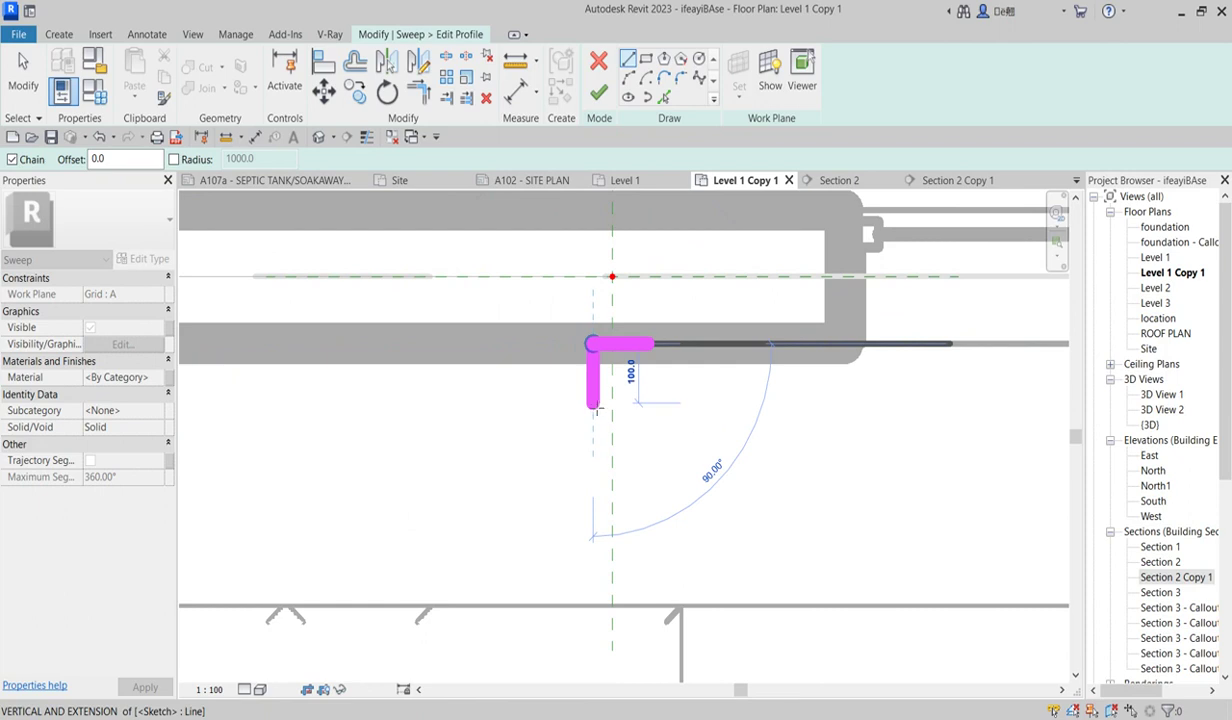
click(593, 391)
click(654, 391)
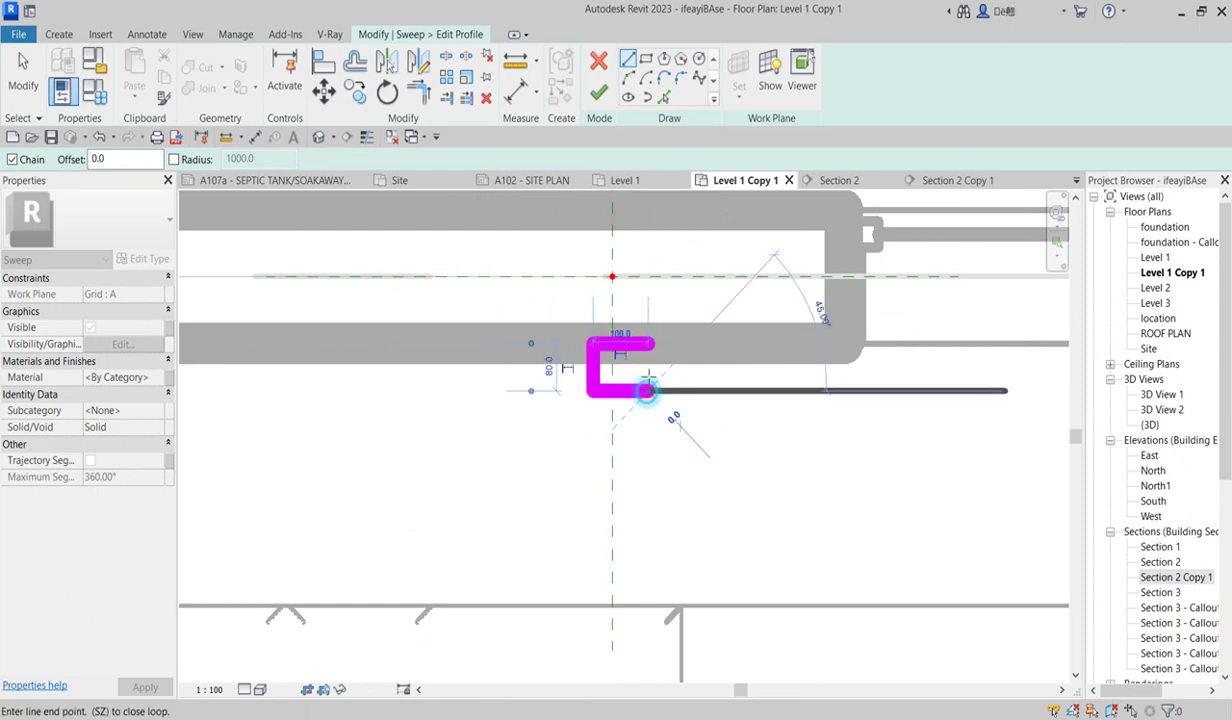
click(654, 344)
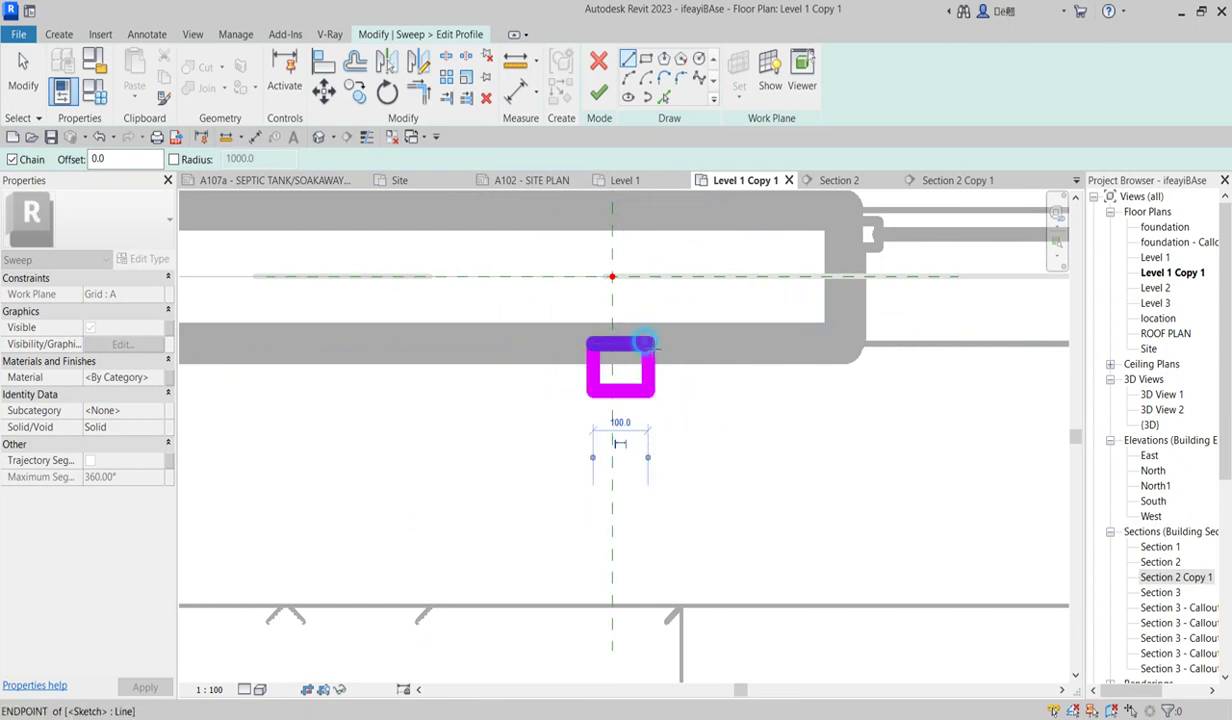
scroll(620, 410, up, 2)
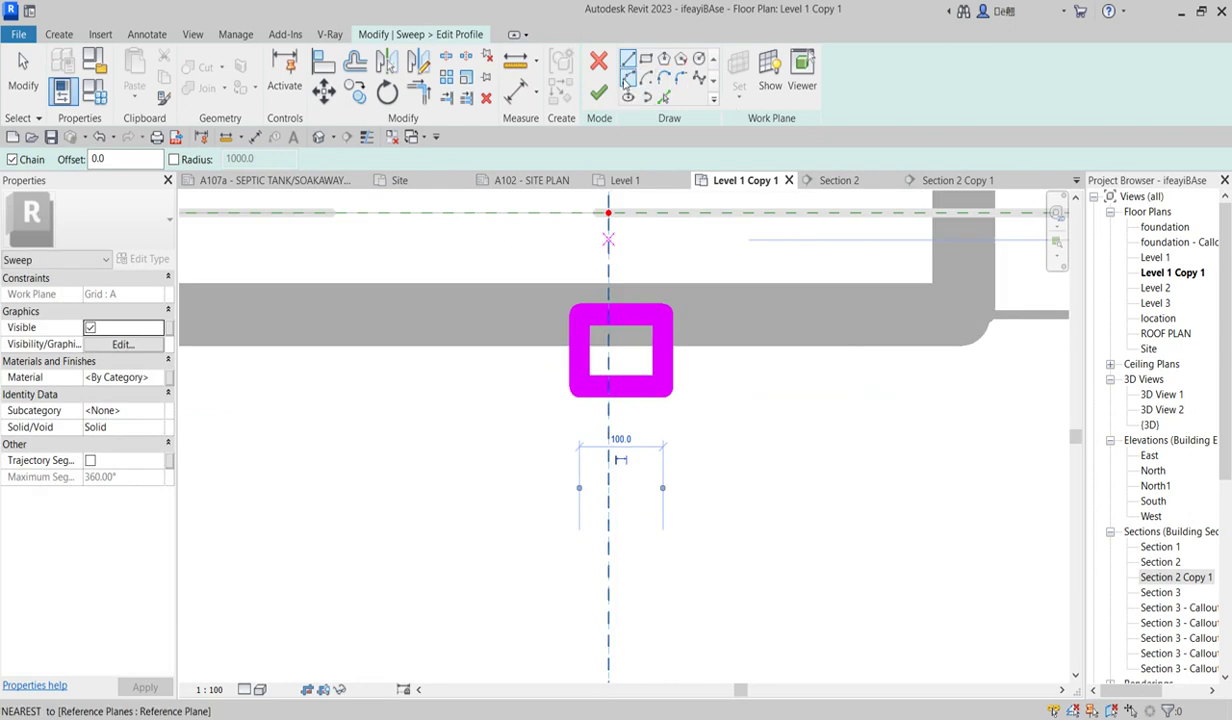
Draw a semicircular arc below the square profile.
click(627, 86)
scroll(635, 410, up, 1)
scroll(635, 410, up, 1)
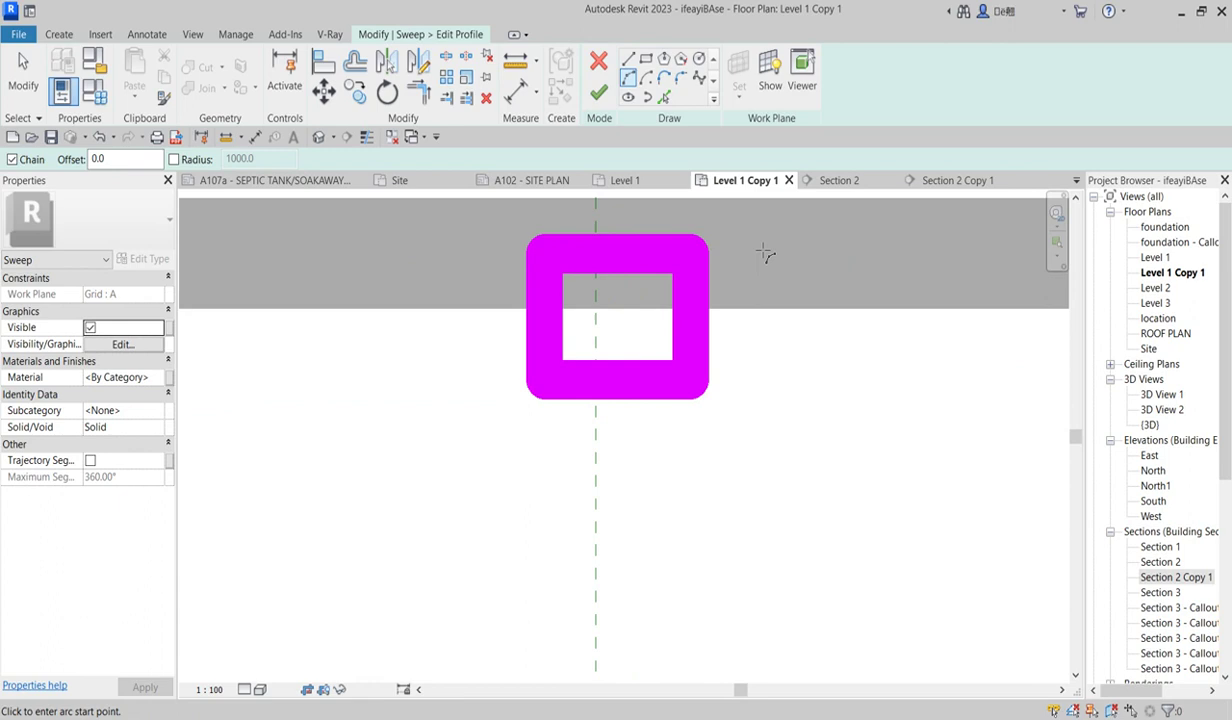
click(582, 376)
click(646, 378)
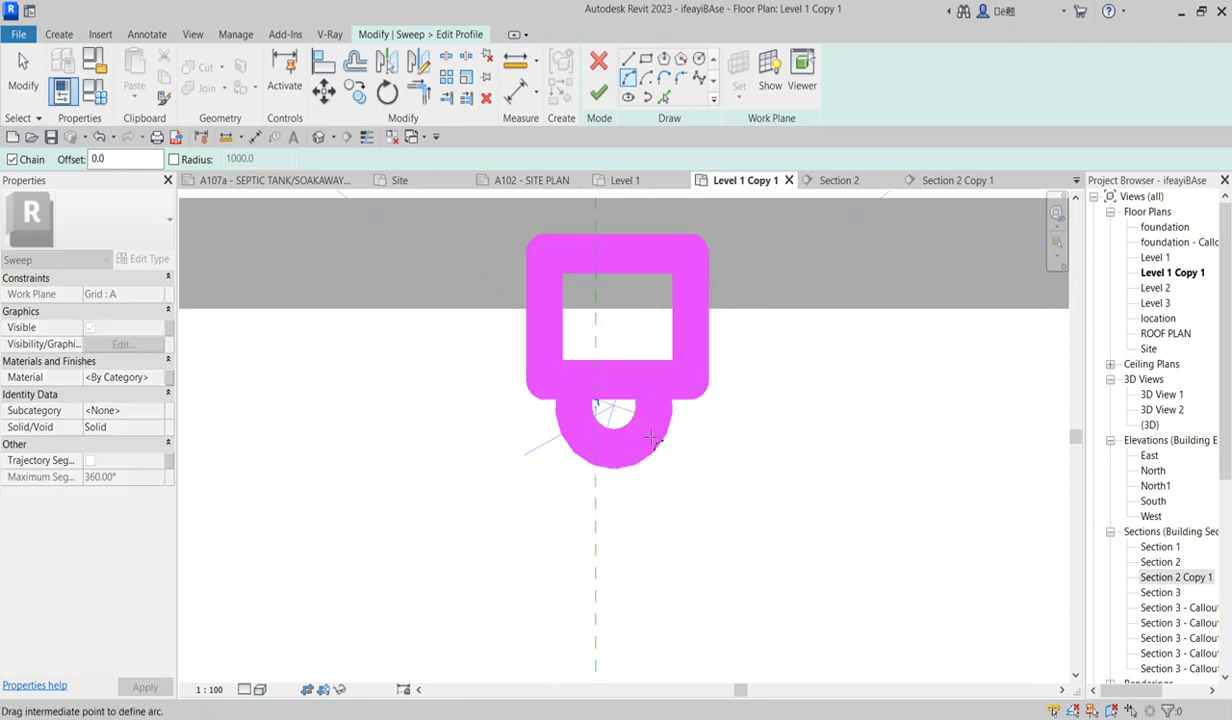
click(648, 438)
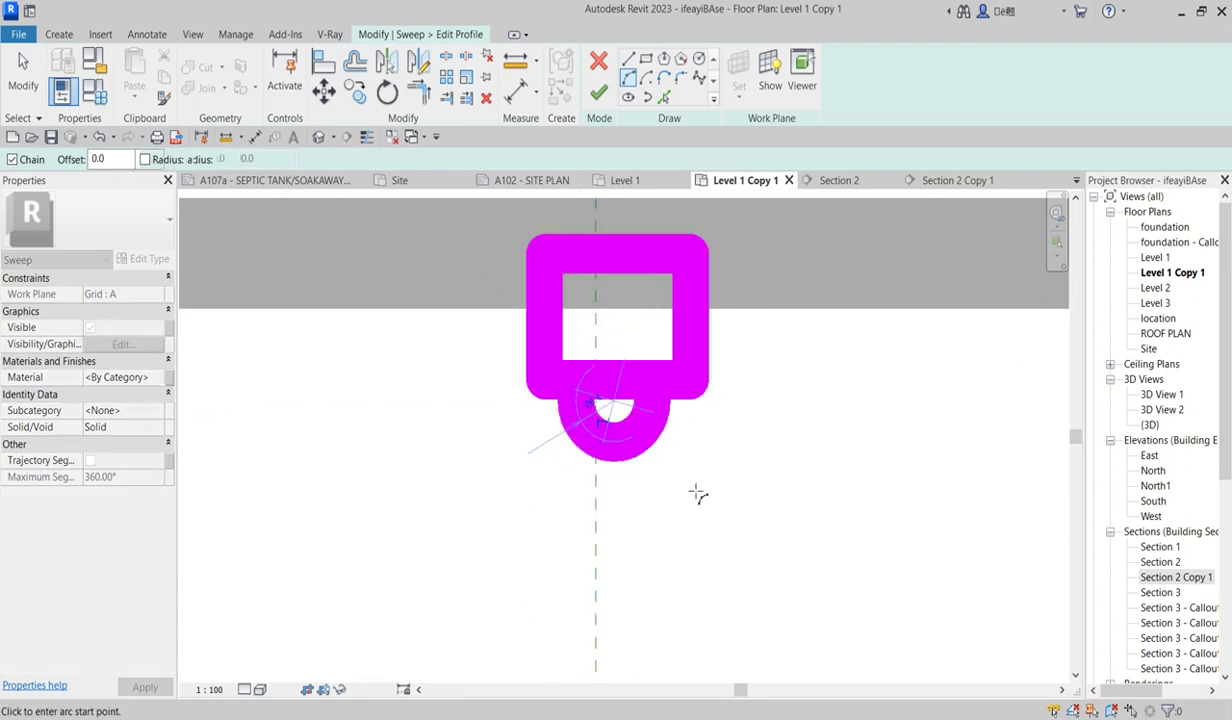
Split and trim the square's bottom edge and arc into one continuous outline, then finish the profile.
click(367, 138)
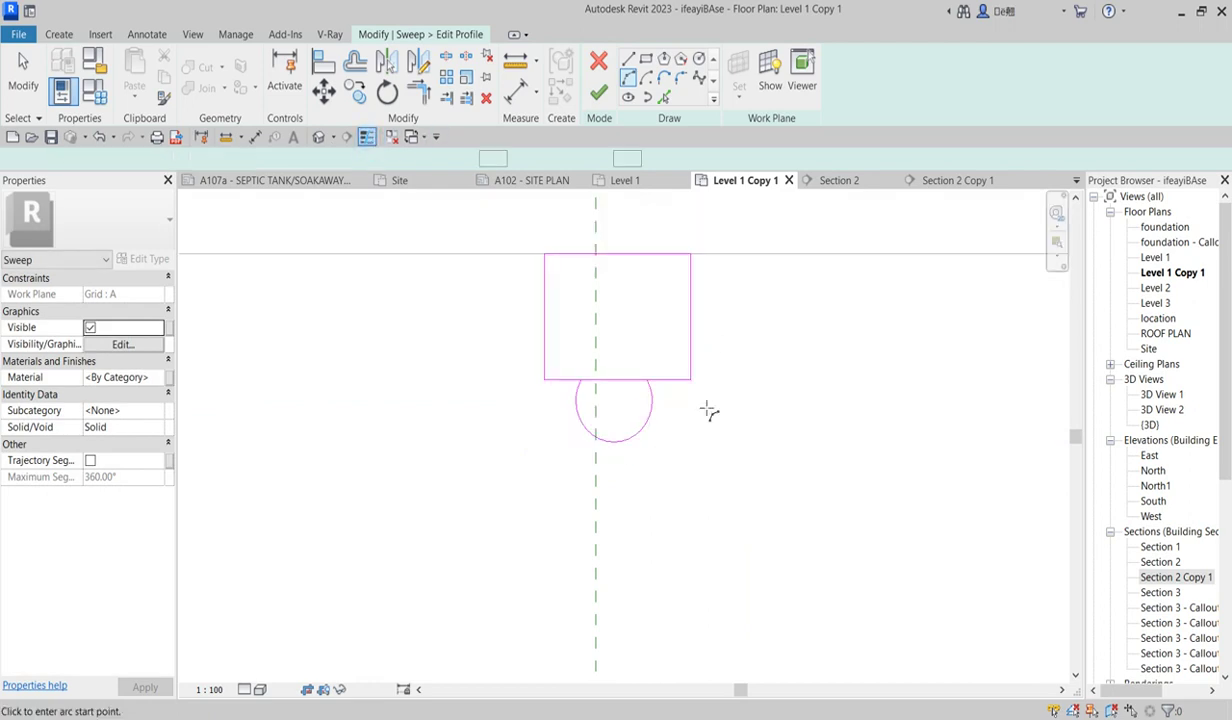
click(446, 54)
click(611, 375)
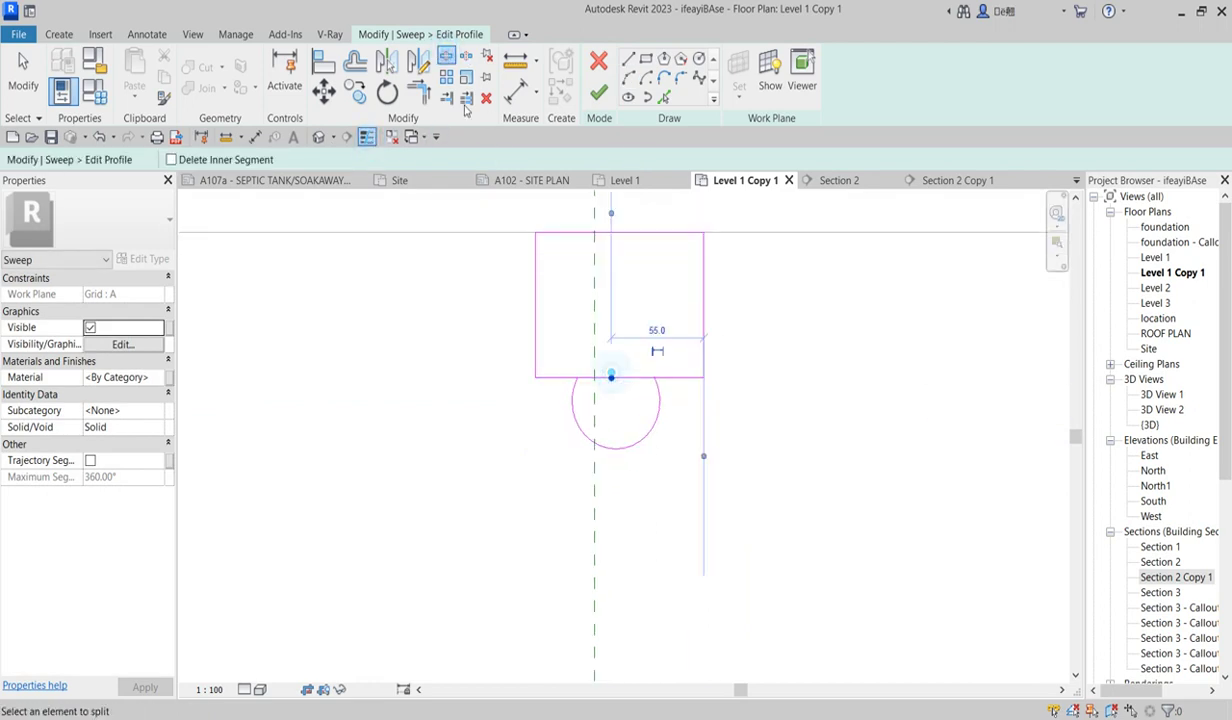
click(420, 92)
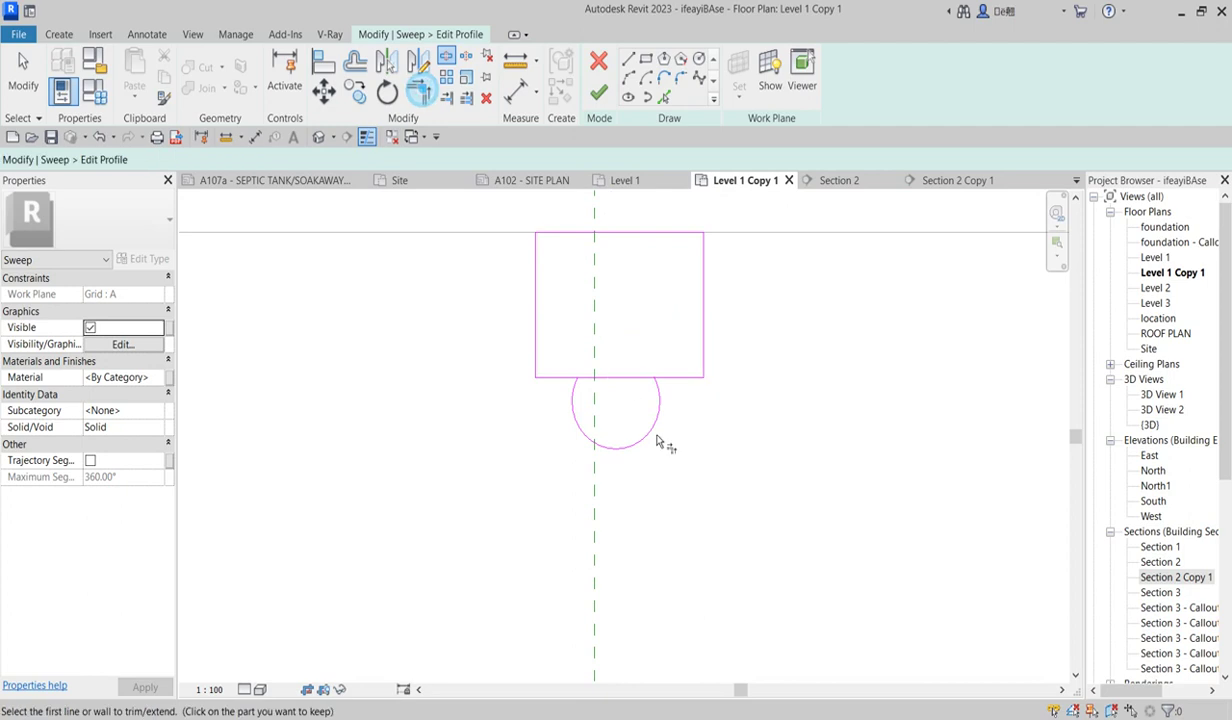
click(568, 386)
click(655, 386)
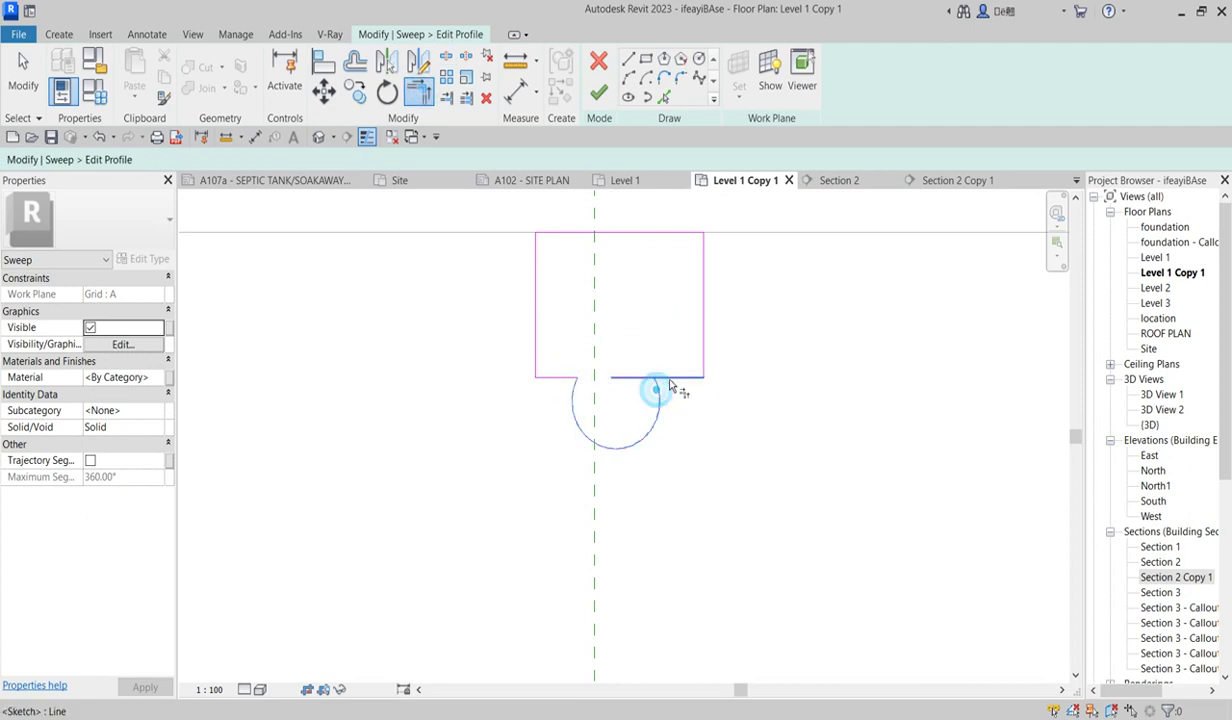
scroll(676, 425, down, 3)
scroll(674, 418, down, 2)
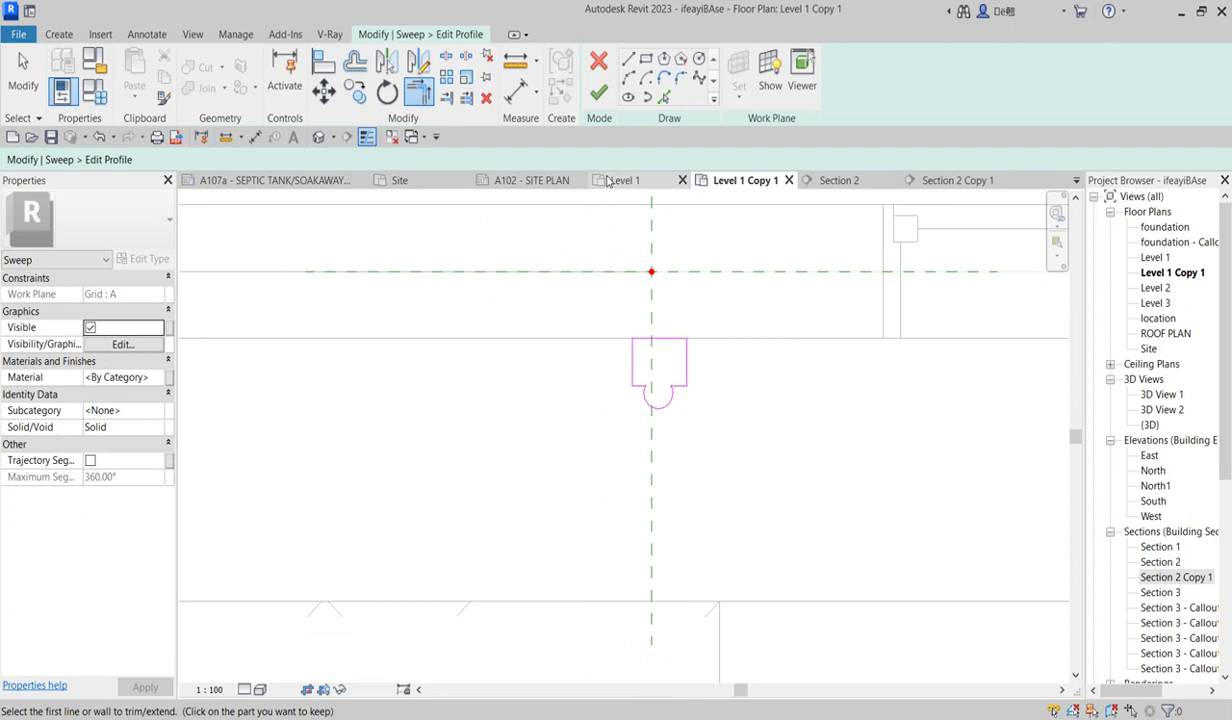
click(601, 92)
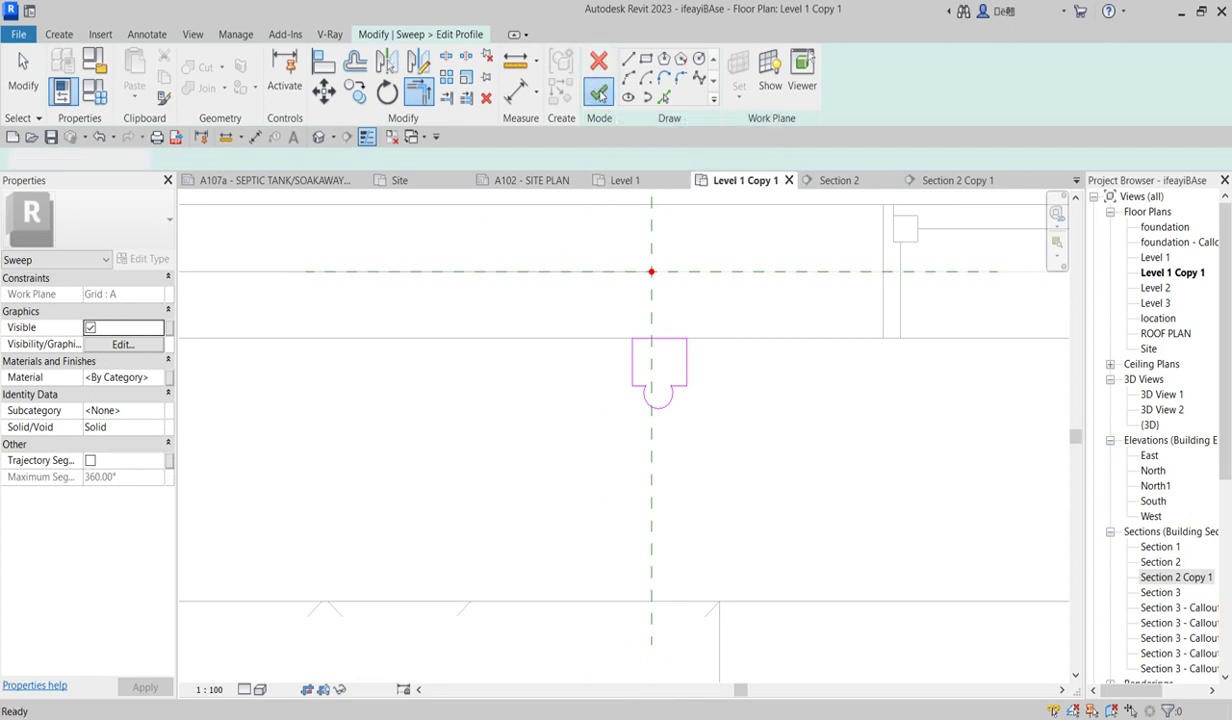
Finish the sweep, check the frame above the sofa in Section 2 Copy 1, and finish the model.
click(598, 92)
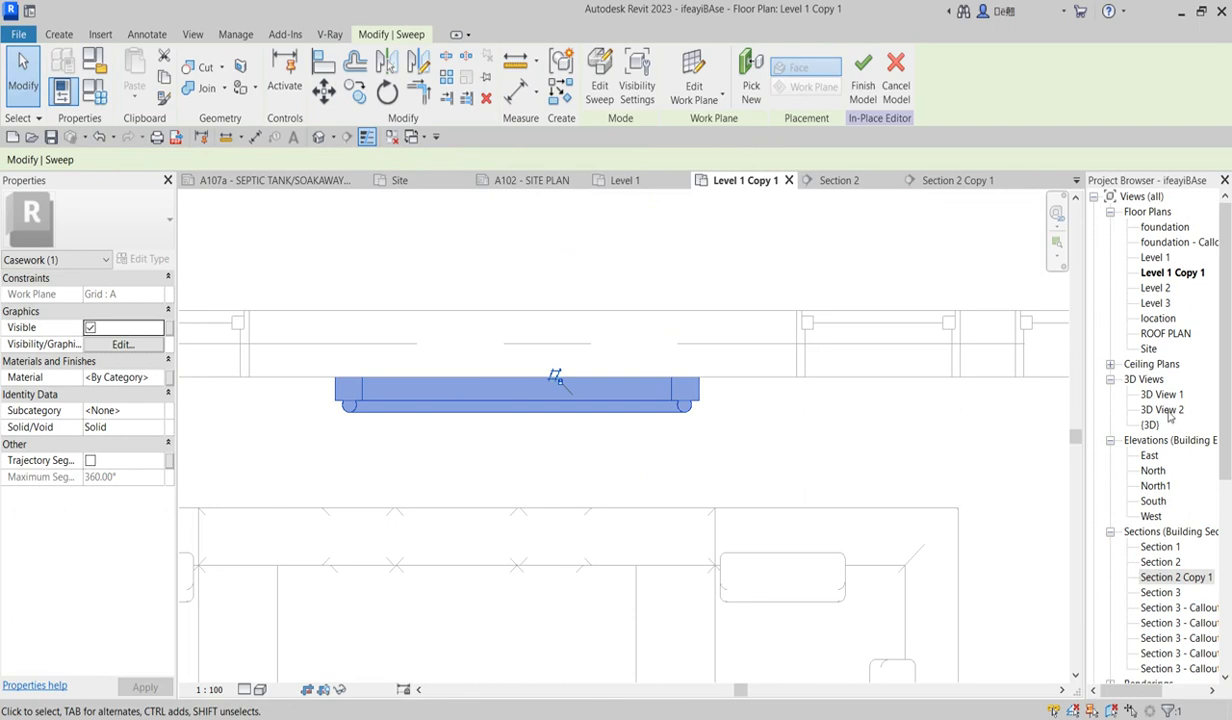
click(1180, 577)
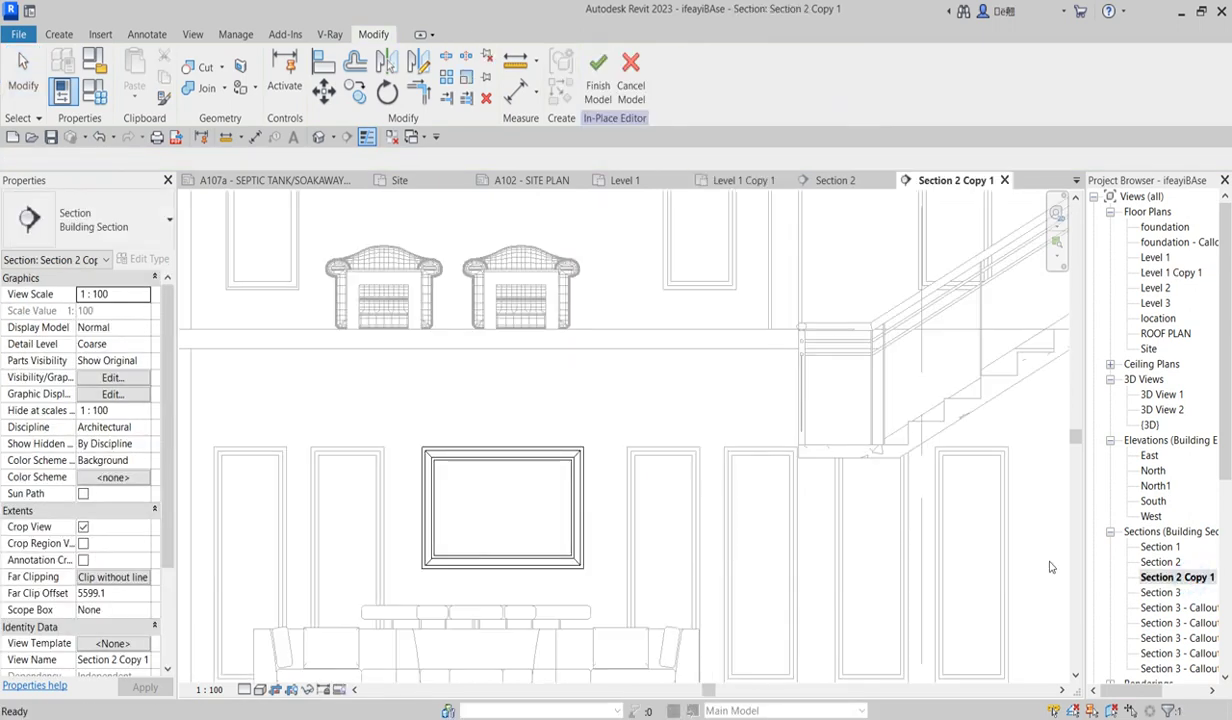
click(473, 470)
click(605, 399)
scroll(502, 485, up, 1)
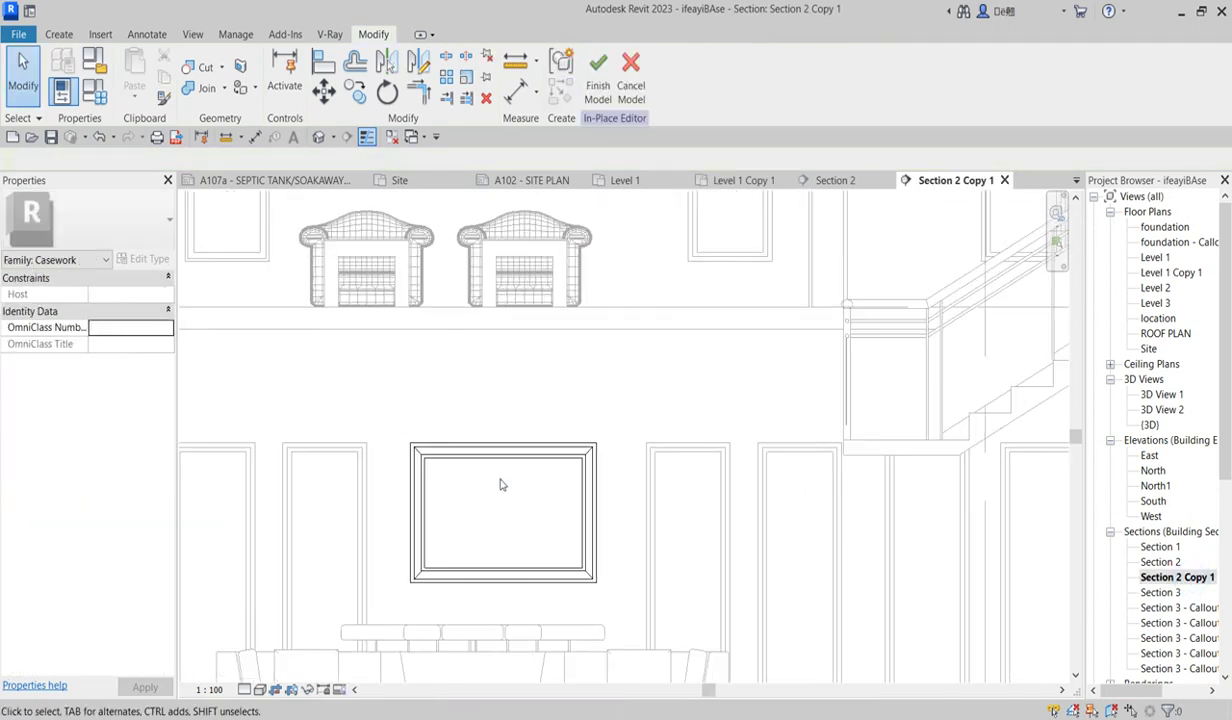
scroll(505, 483, down, 1)
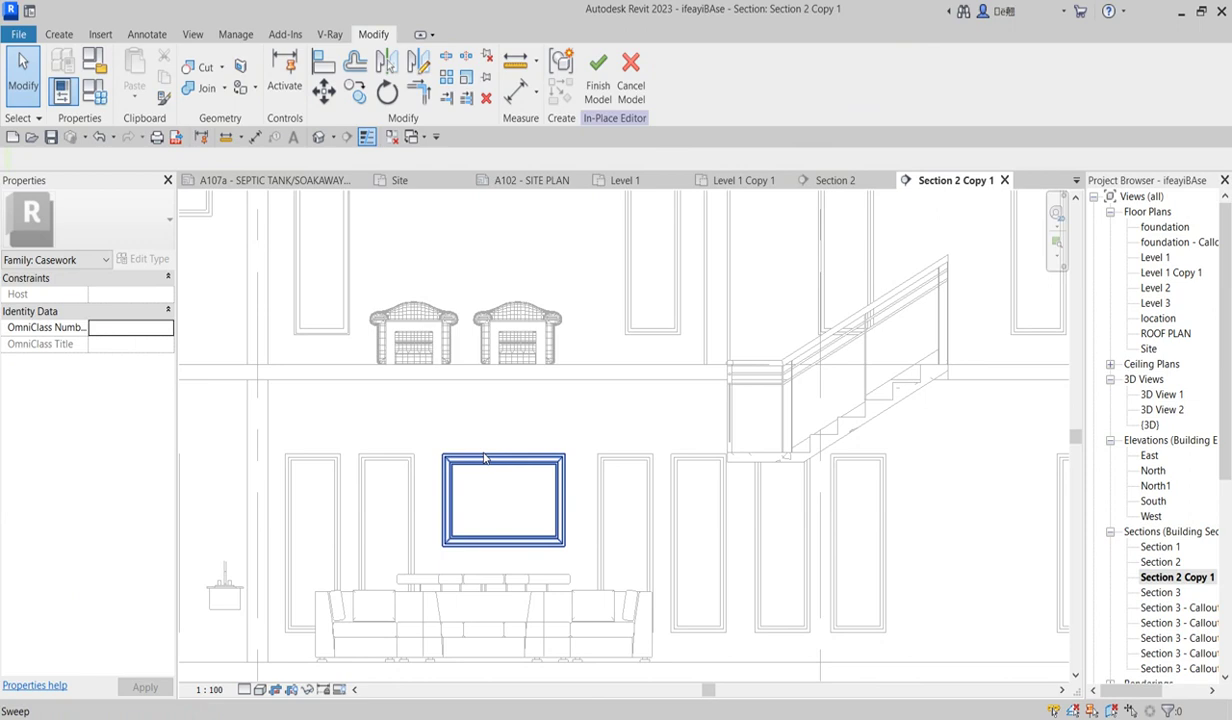
click(596, 70)
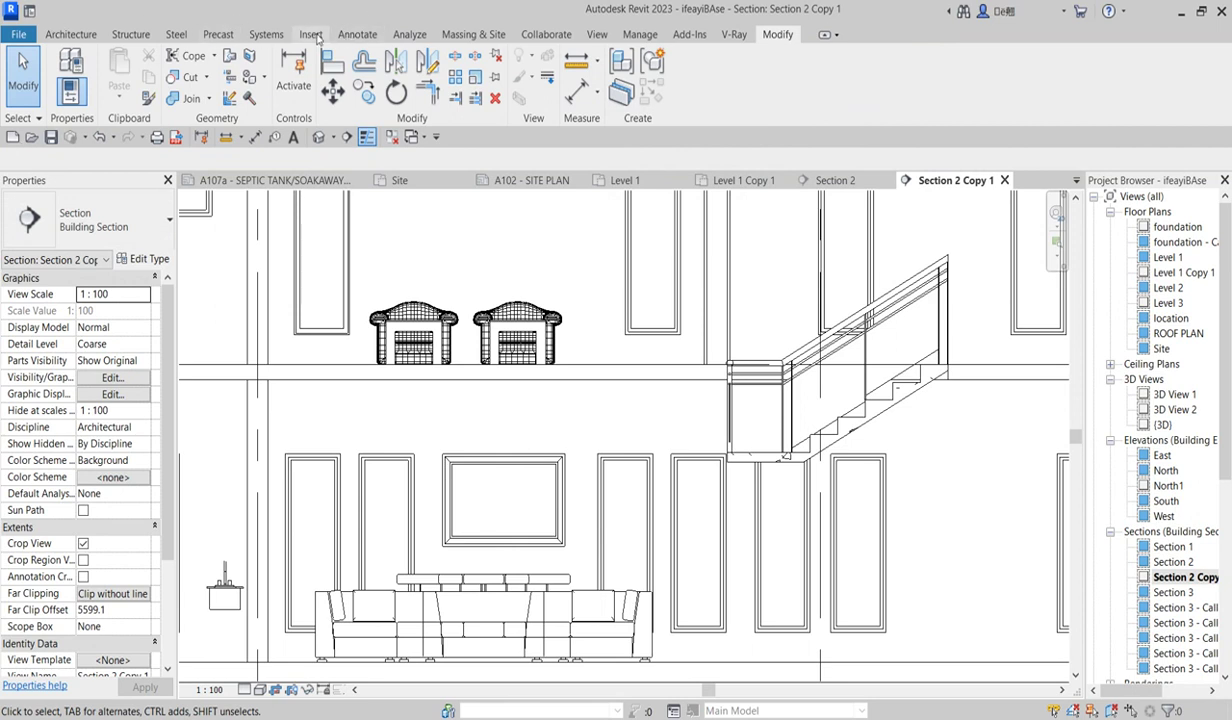
Add a decal type named 'New Decal' in Insert > Decal > Decal Types.
click(314, 37)
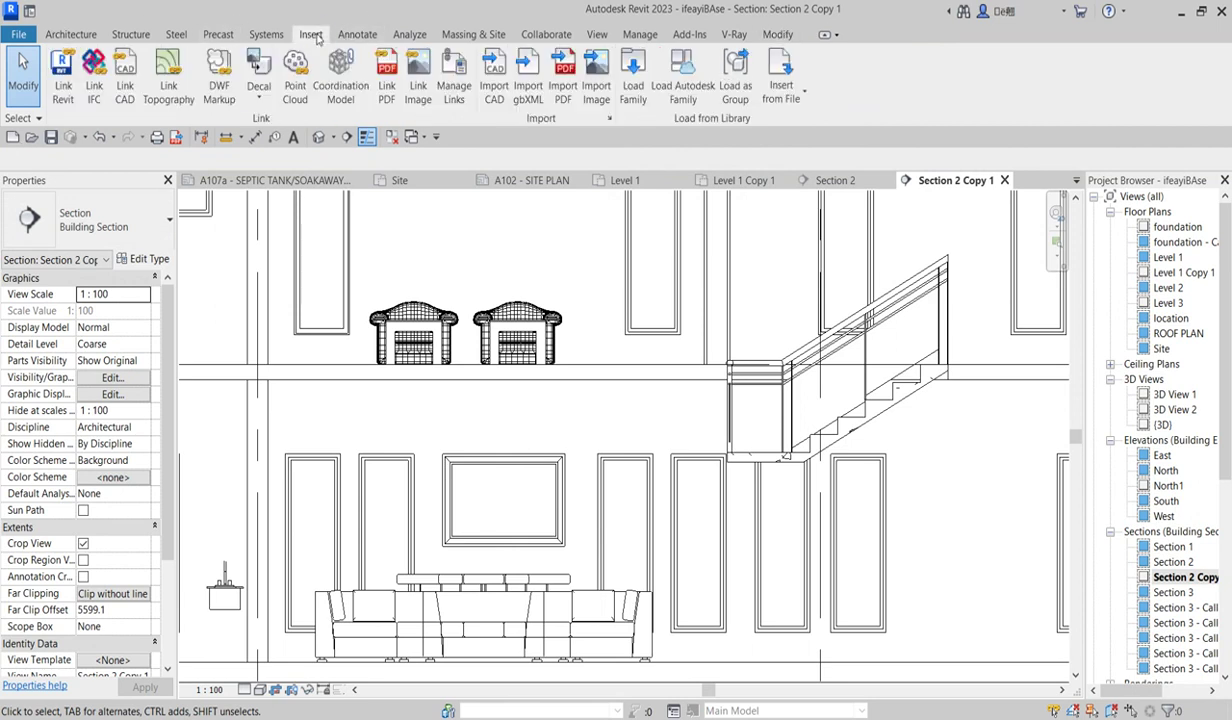
click(261, 97)
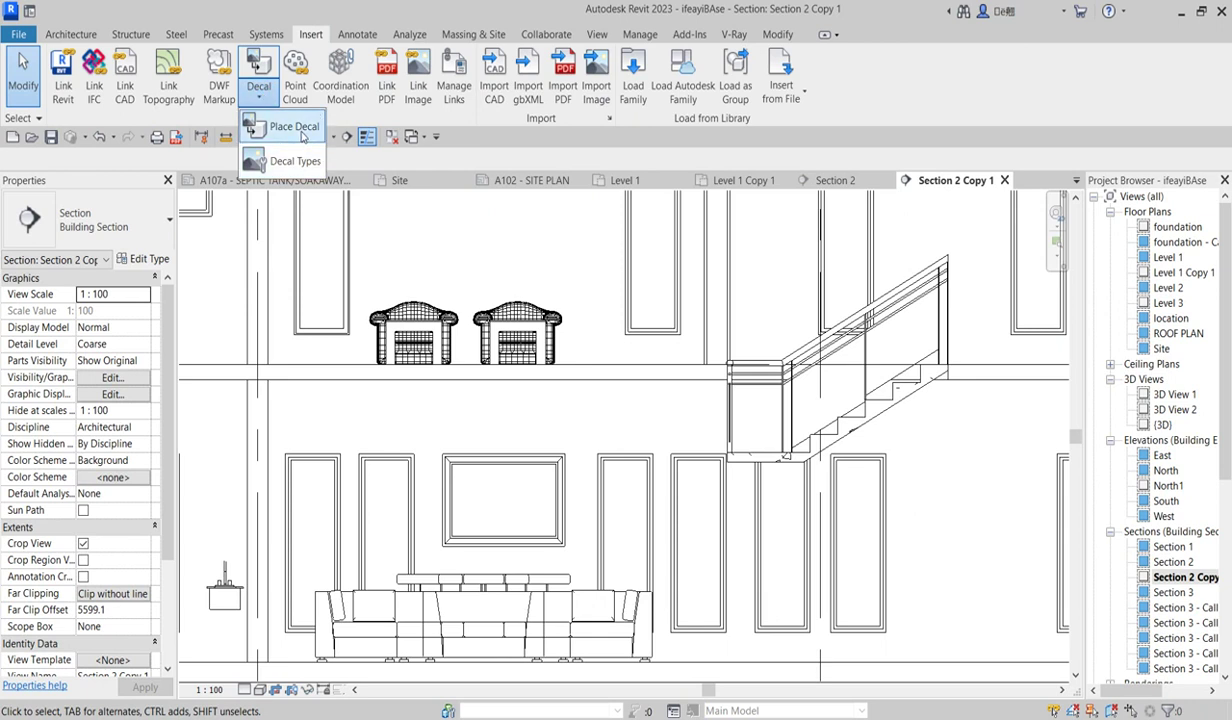
click(290, 161)
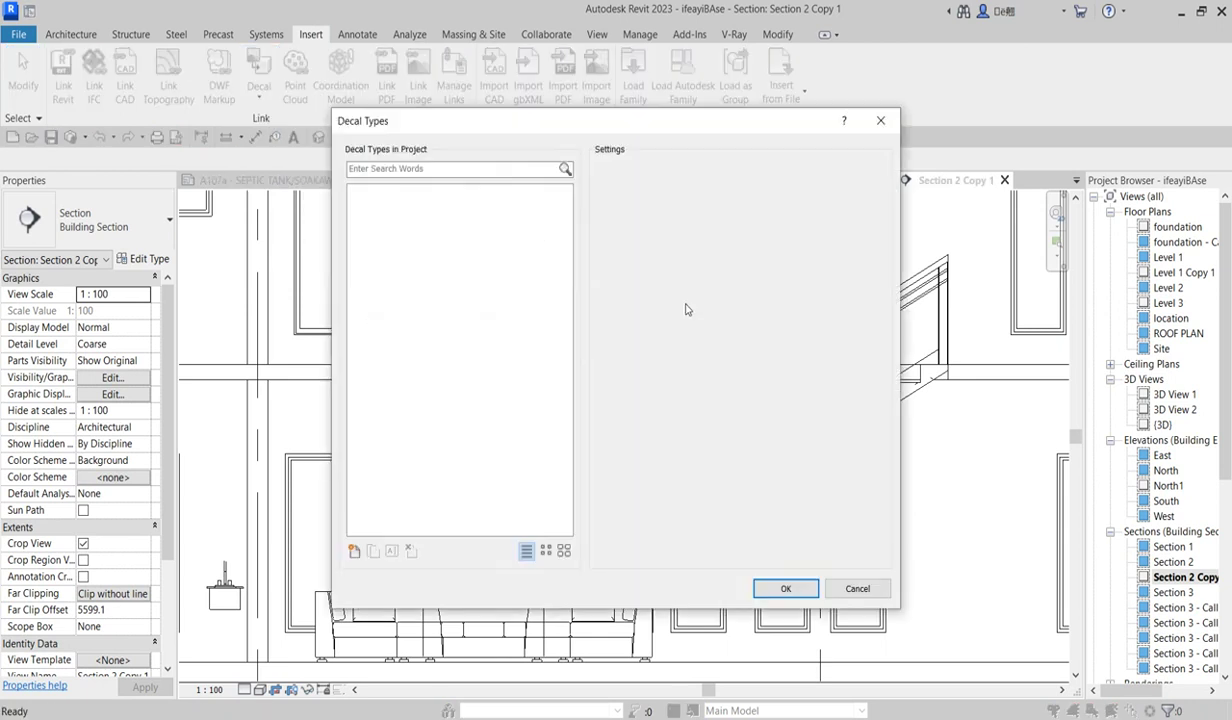
click(353, 551)
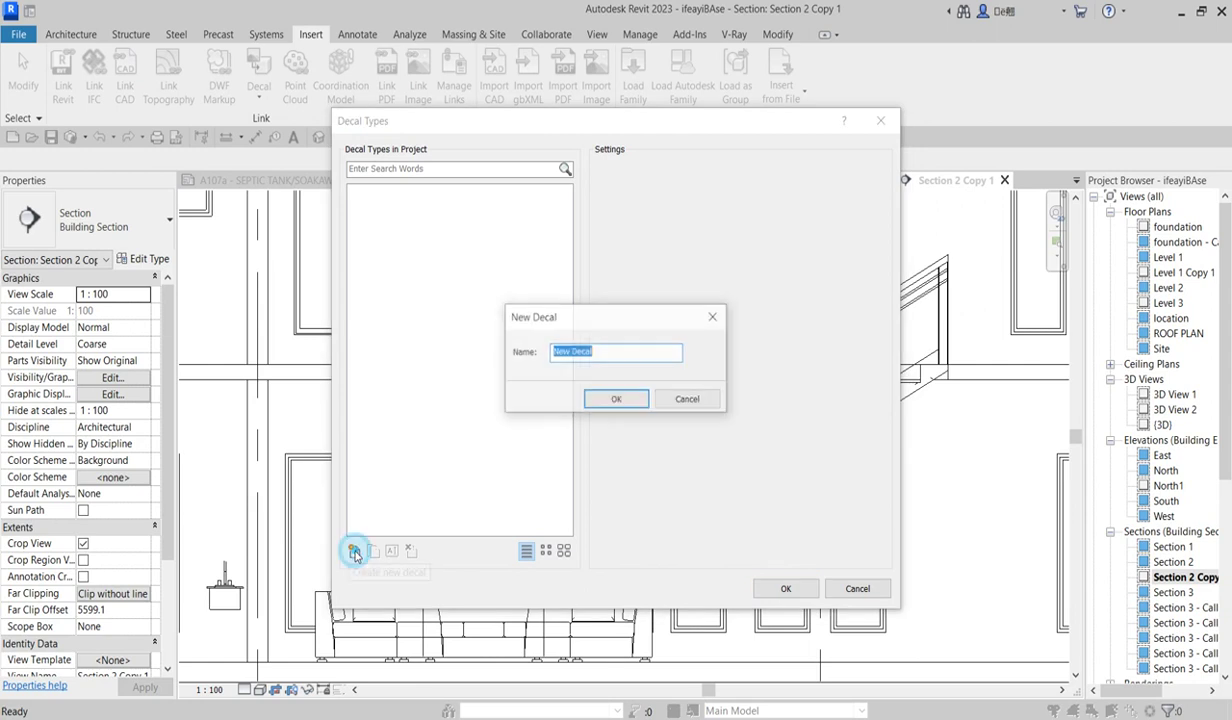
click(619, 400)
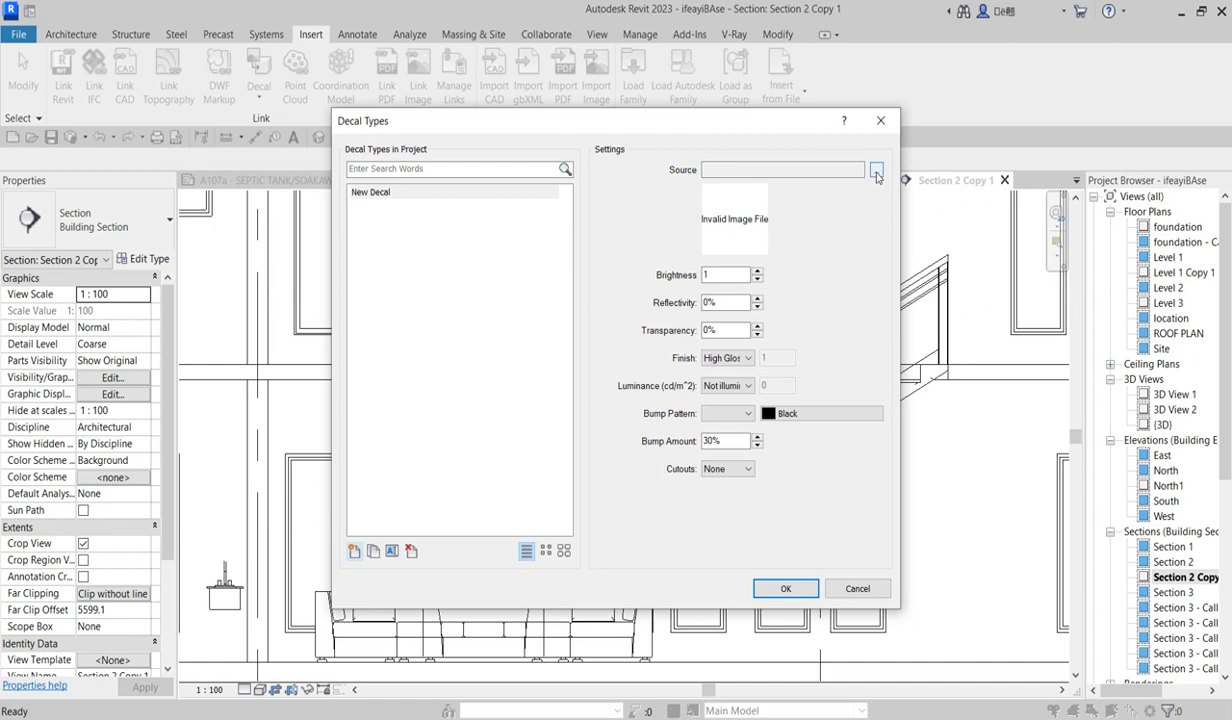
Set New Decal's source image to Capturedd.PNG from the Desktop and start placing it.
click(877, 173)
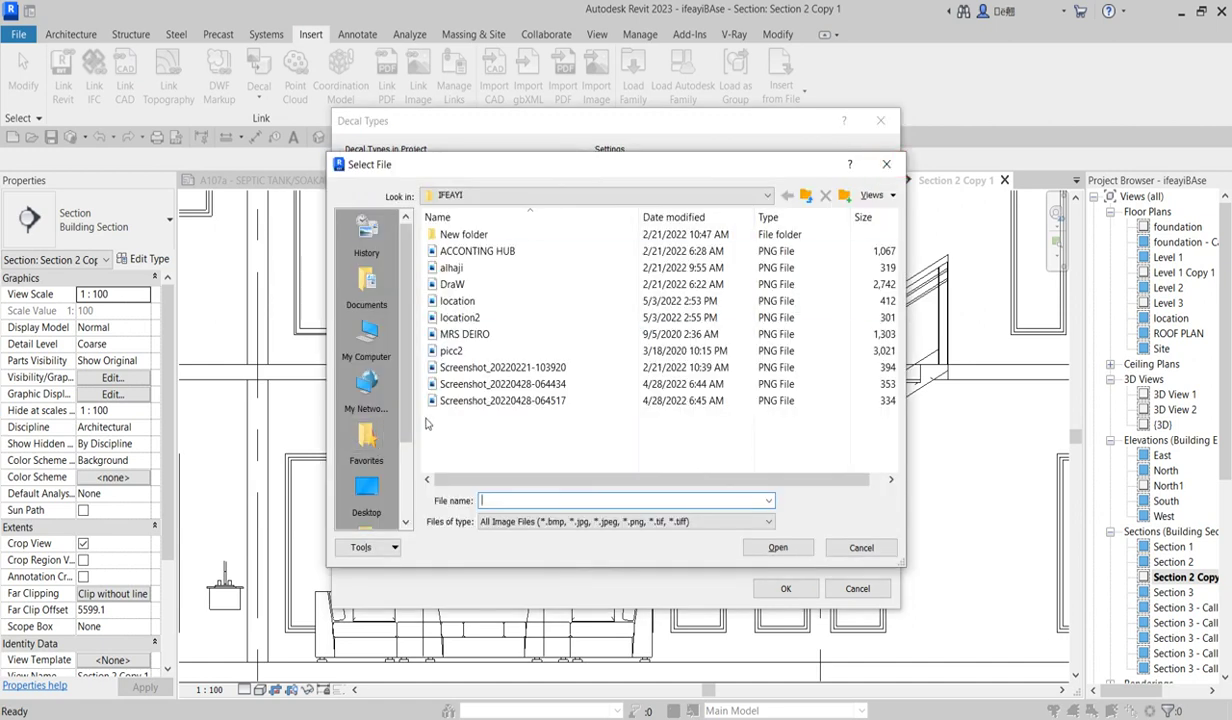
click(366, 492)
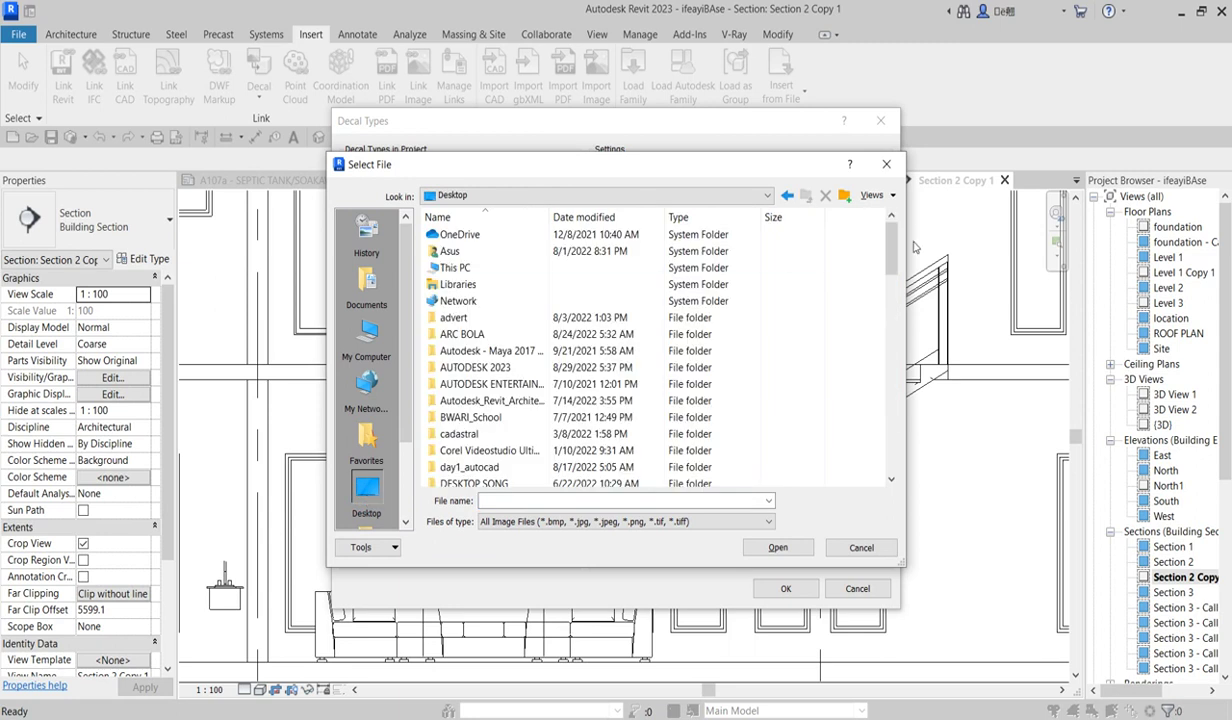
drag(891, 250, 897, 459)
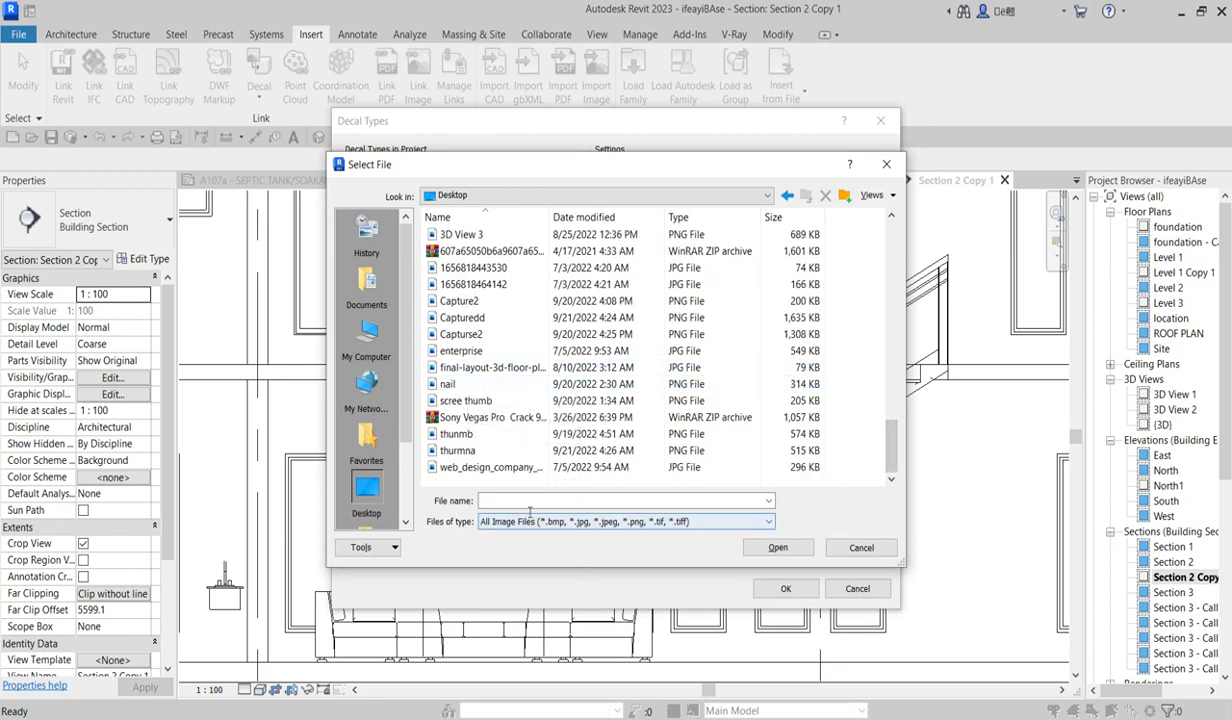
click(459, 436)
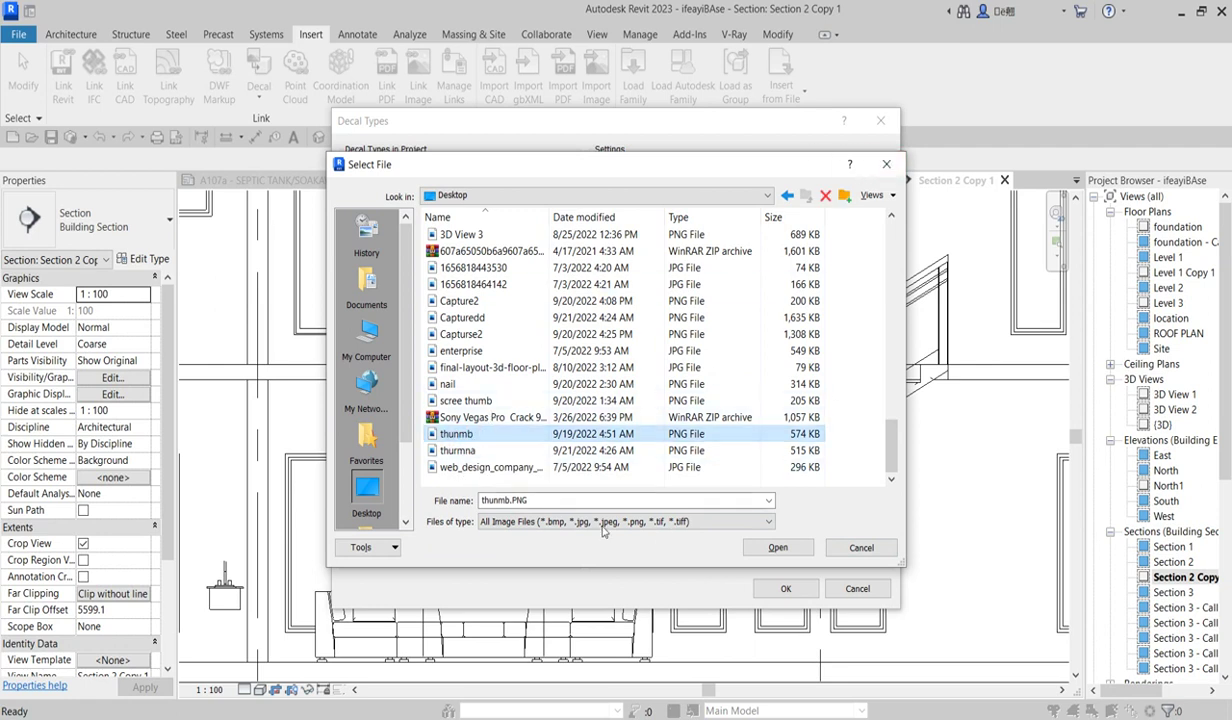
click(889, 195)
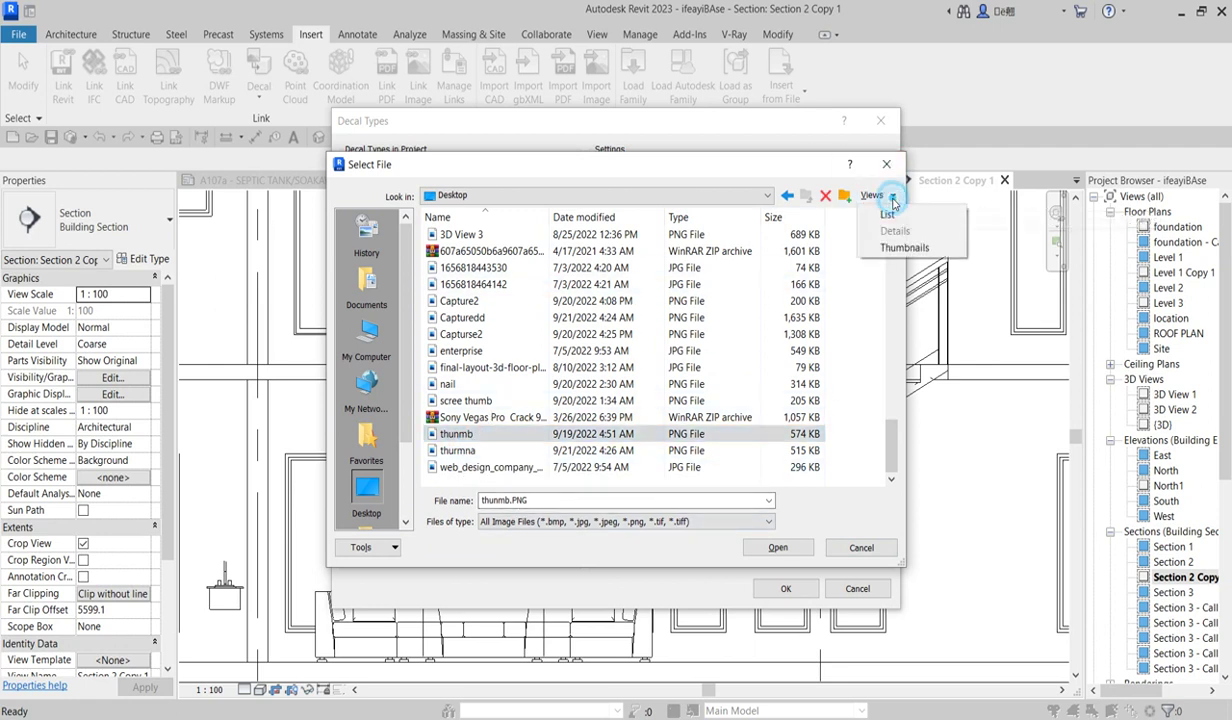
click(905, 247)
scroll(669, 370, down, 5)
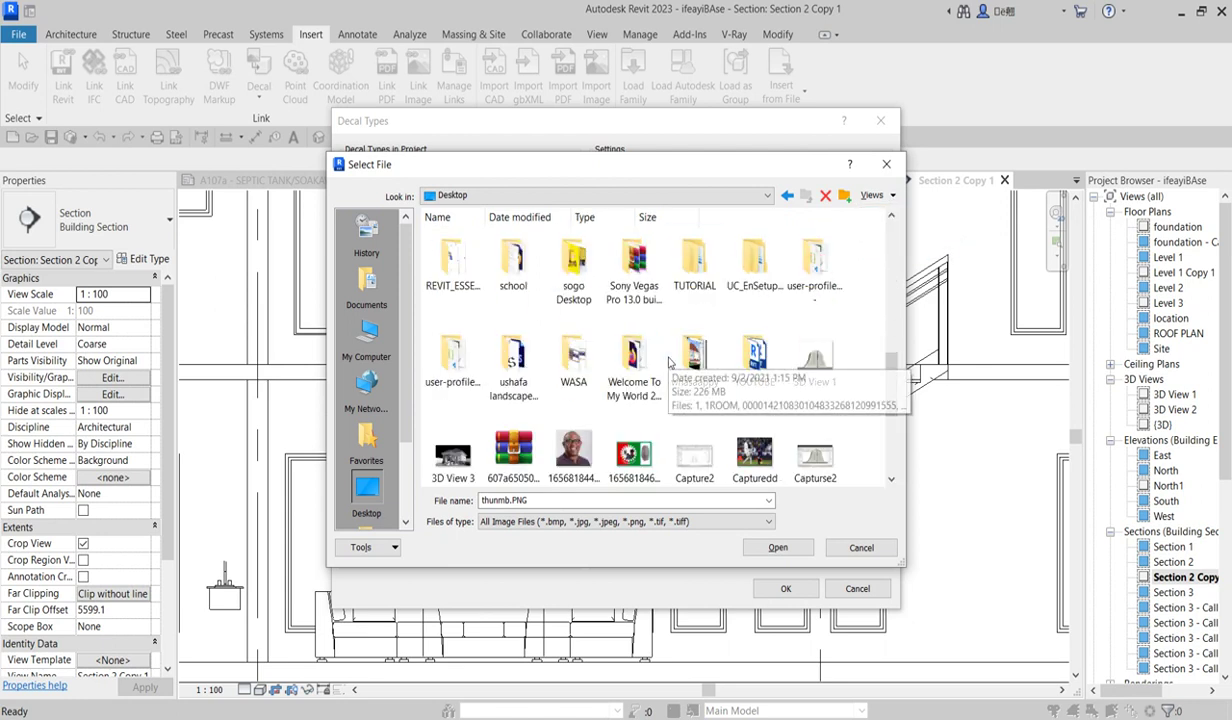
scroll(668, 390, down, 3)
scroll(740, 360, up, 1)
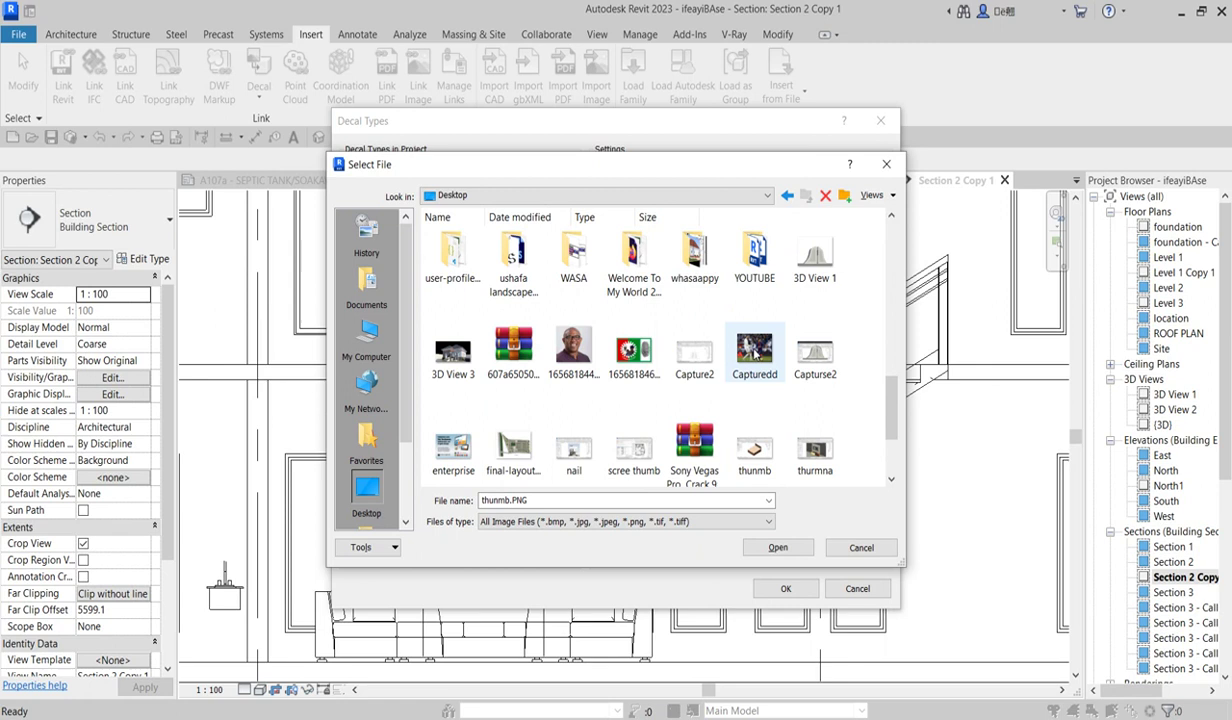
click(752, 350)
click(784, 548)
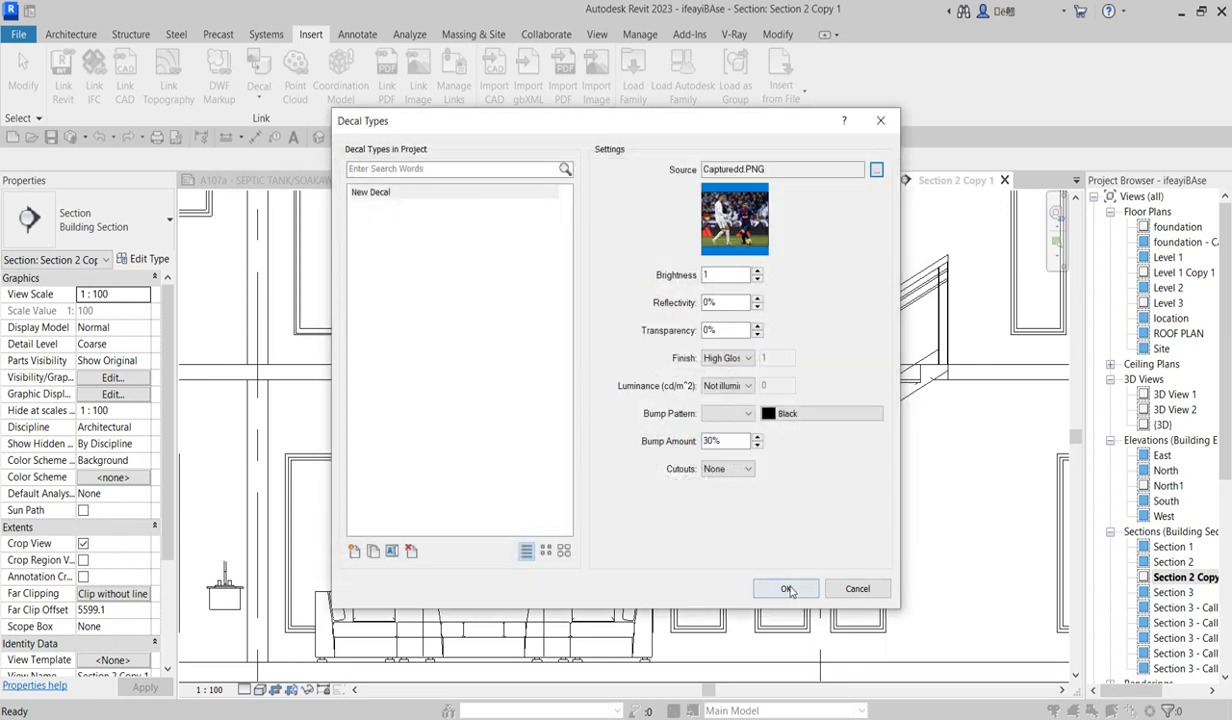
click(788, 589)
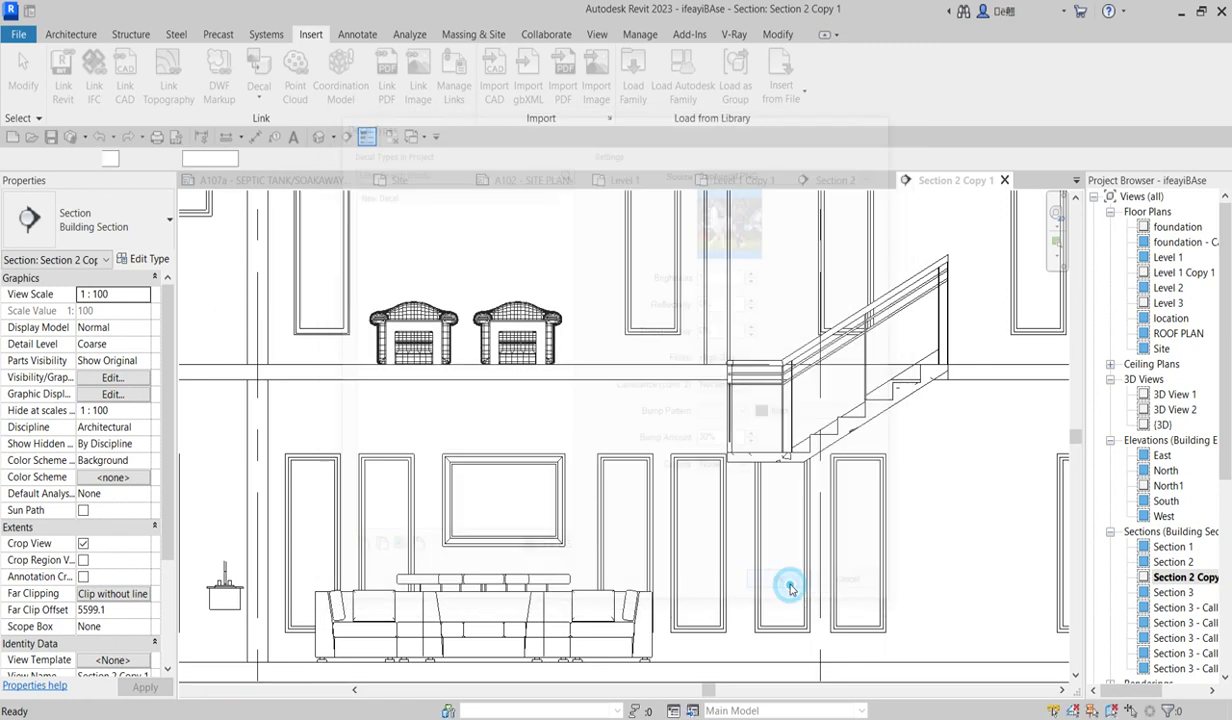
Place the photo decal on the wall inside the frame and enlarge it.
click(503, 510)
scroll(503, 508, up, 1)
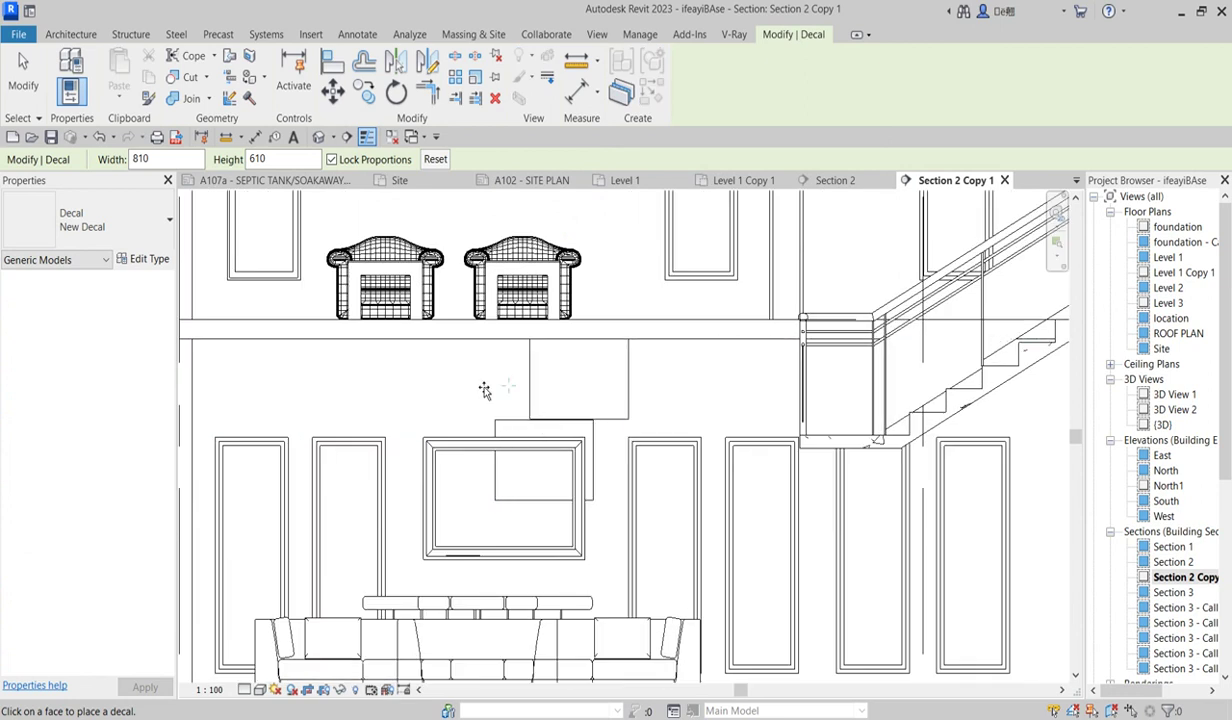
key(Escape)
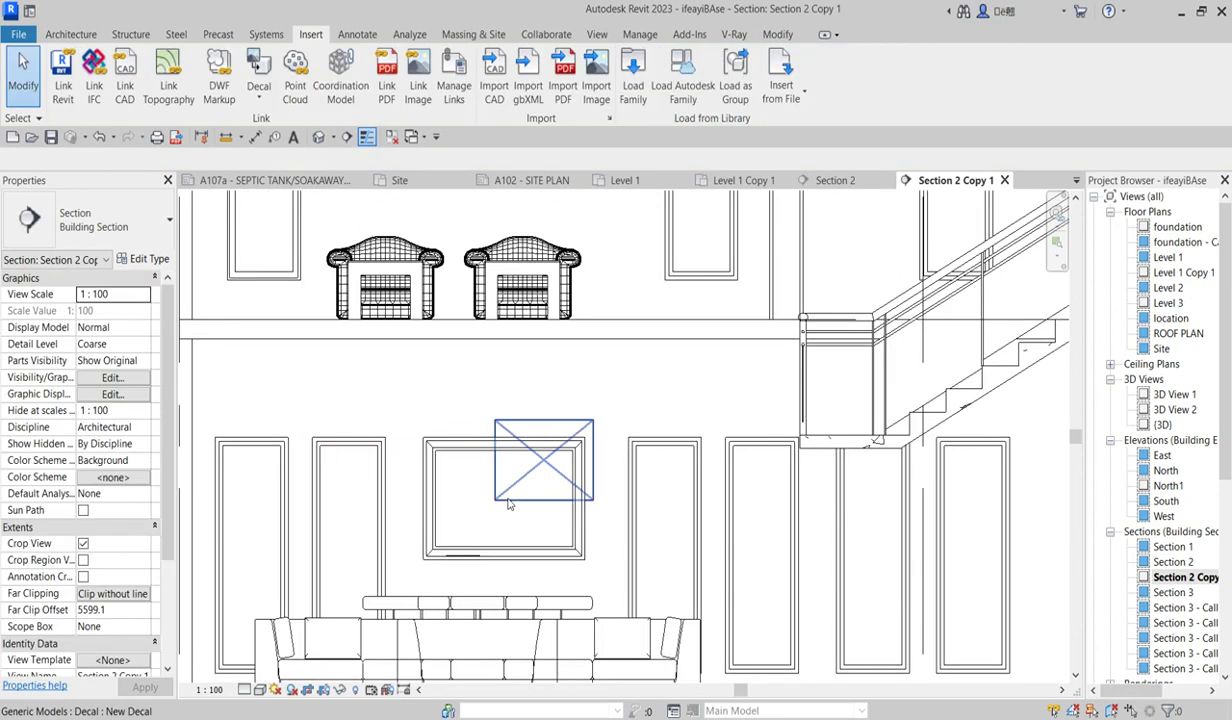
click(495, 497)
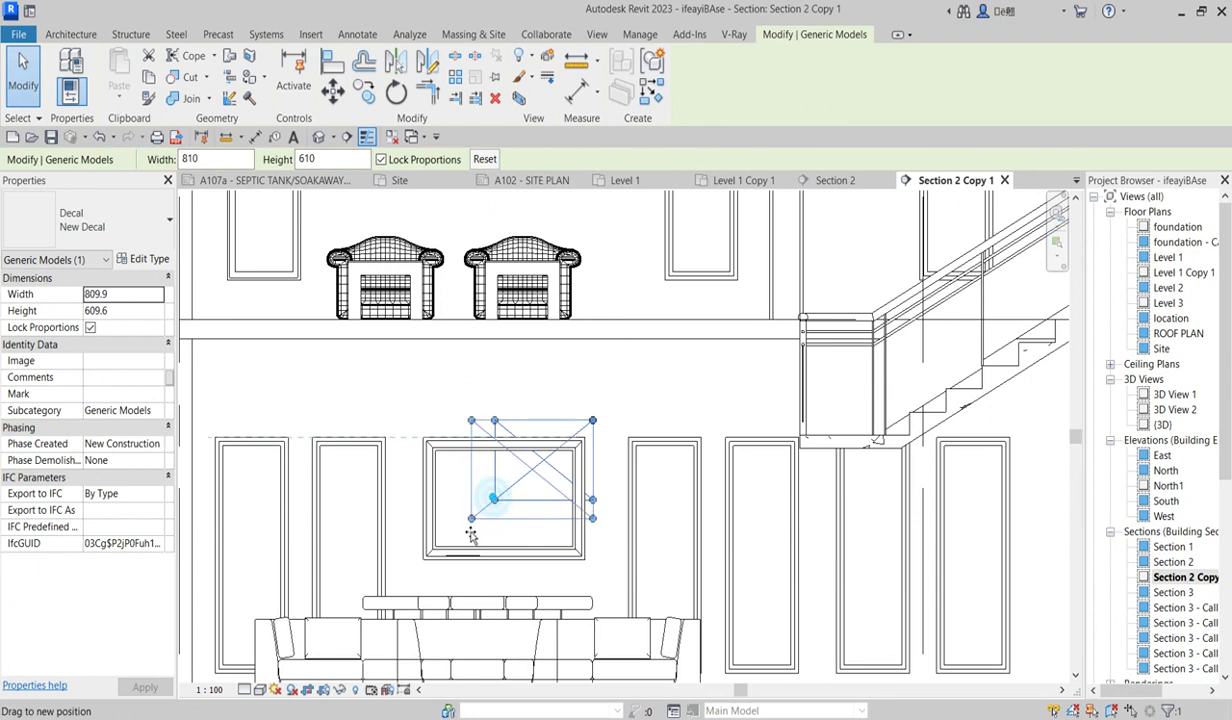
drag(494, 500, 433, 549)
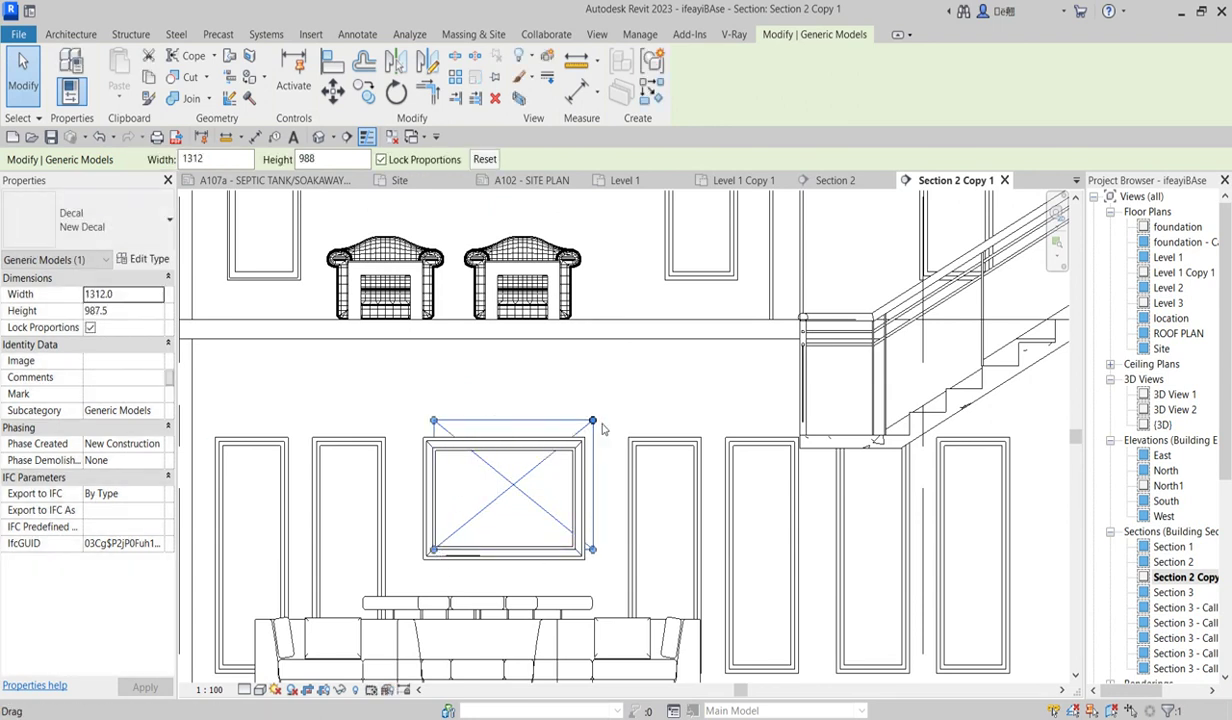
mouse_move(591, 421)
mouse_down()
mouse_move(583, 455)
mouse_move(563, 444)
mouse_up()
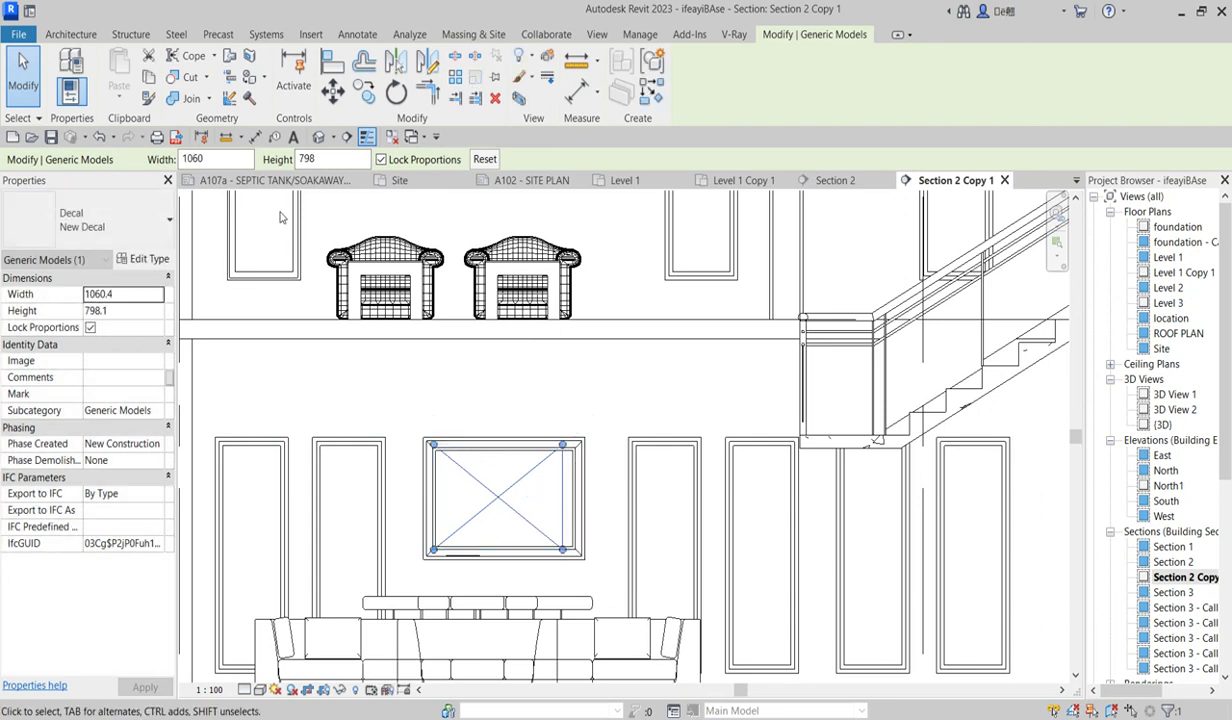
Unlock proportions and stretch the decal to about 1212 × 820 to fill the frame.
click(381, 160)
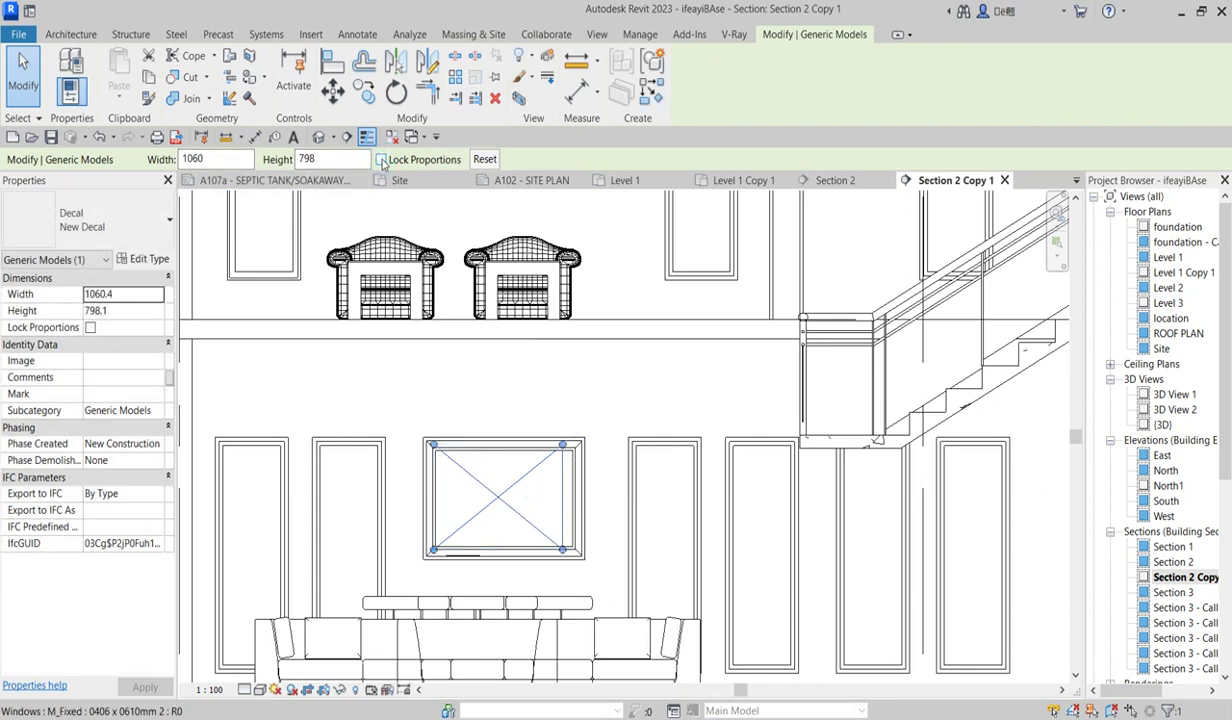
scroll(577, 571, up, 2)
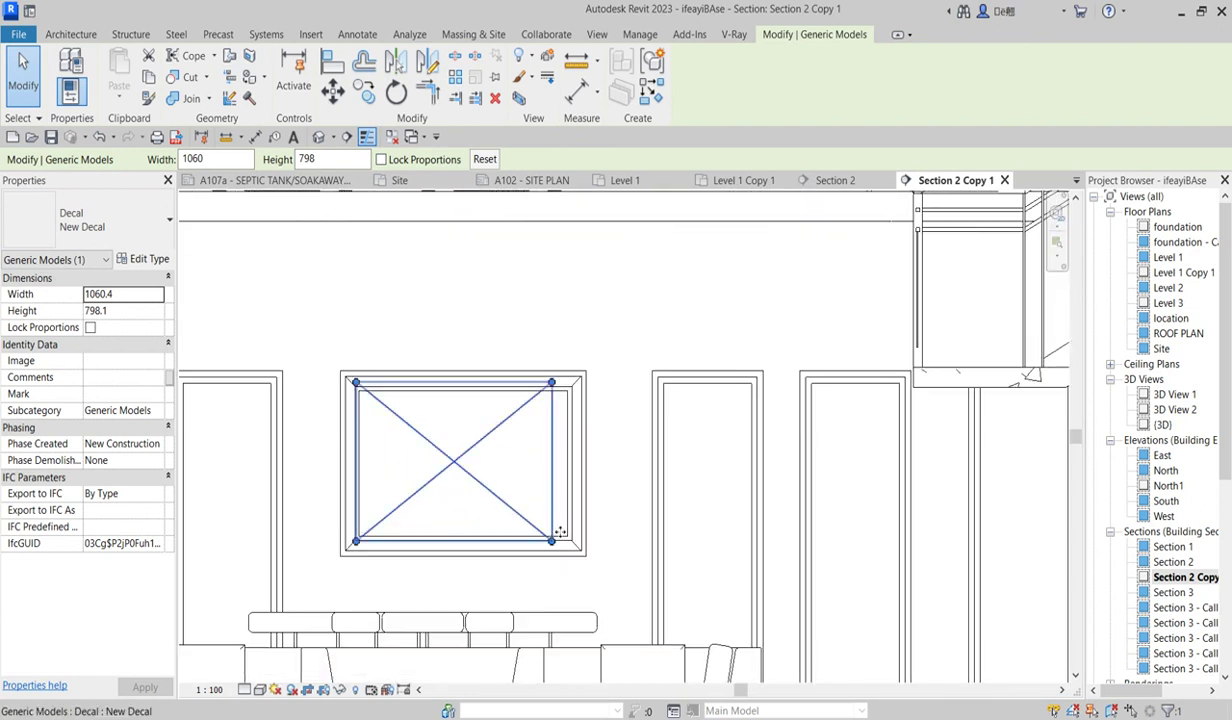
drag(551, 541, 579, 536)
scroll(357, 535, up, 1)
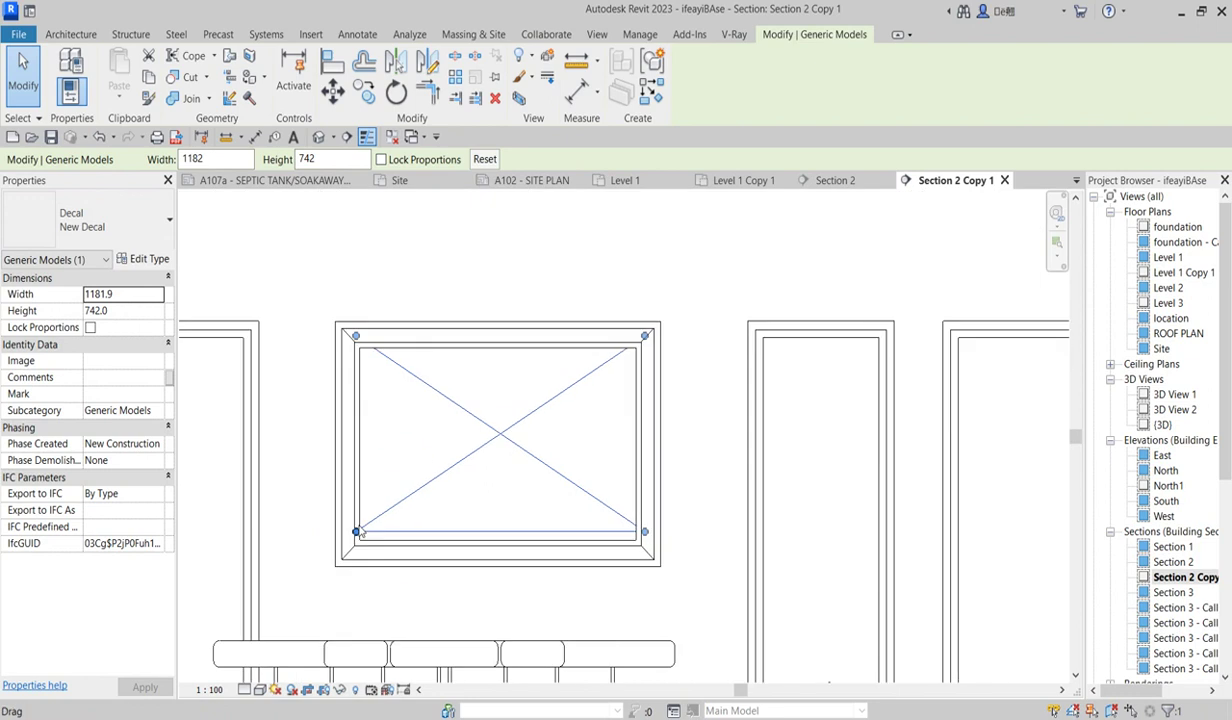
scroll(357, 535, up, 1)
drag(357, 535, 346, 556)
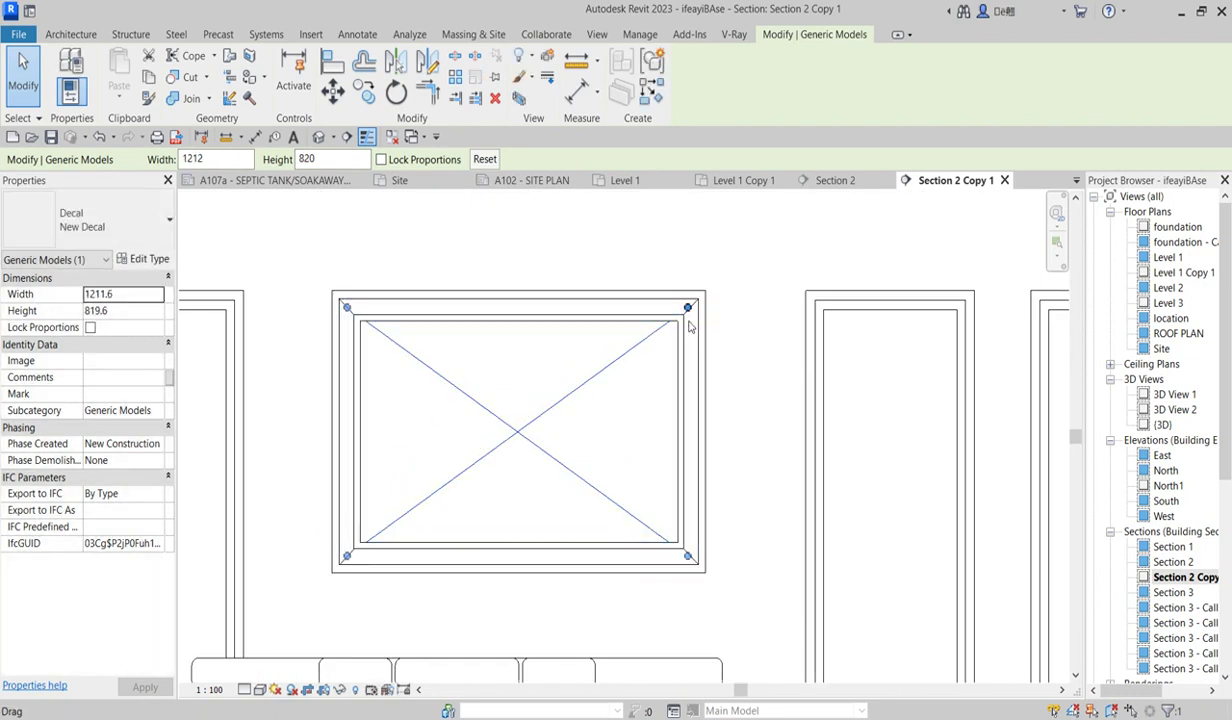
click(742, 373)
scroll(577, 331, down, 3)
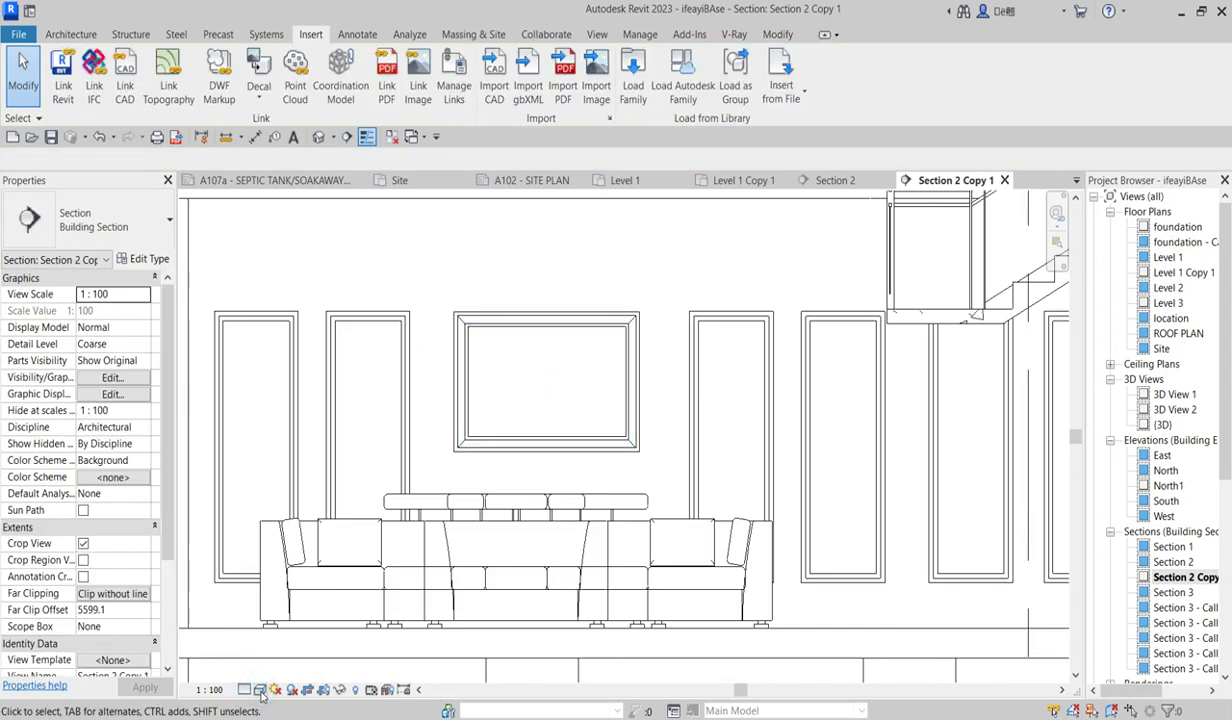
Switch the section's visual style to Realistic so the football photo shows inside the frame.
click(259, 690)
click(276, 672)
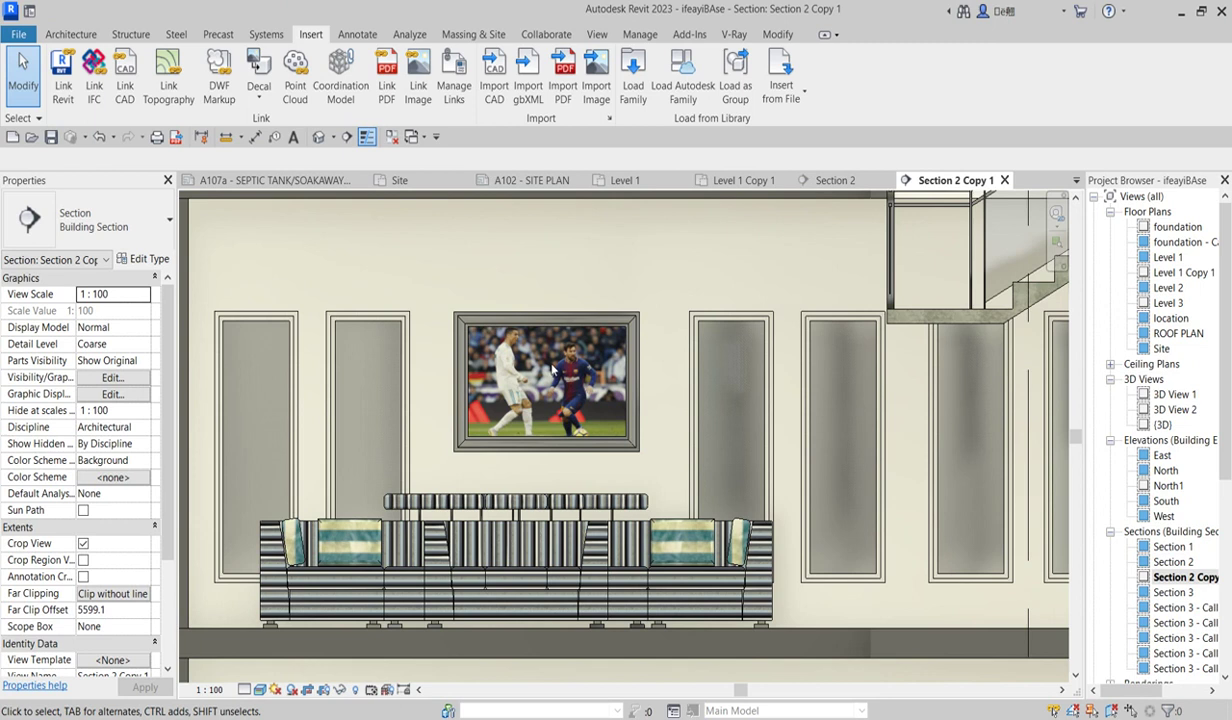
scroll(551, 368, up, 1)
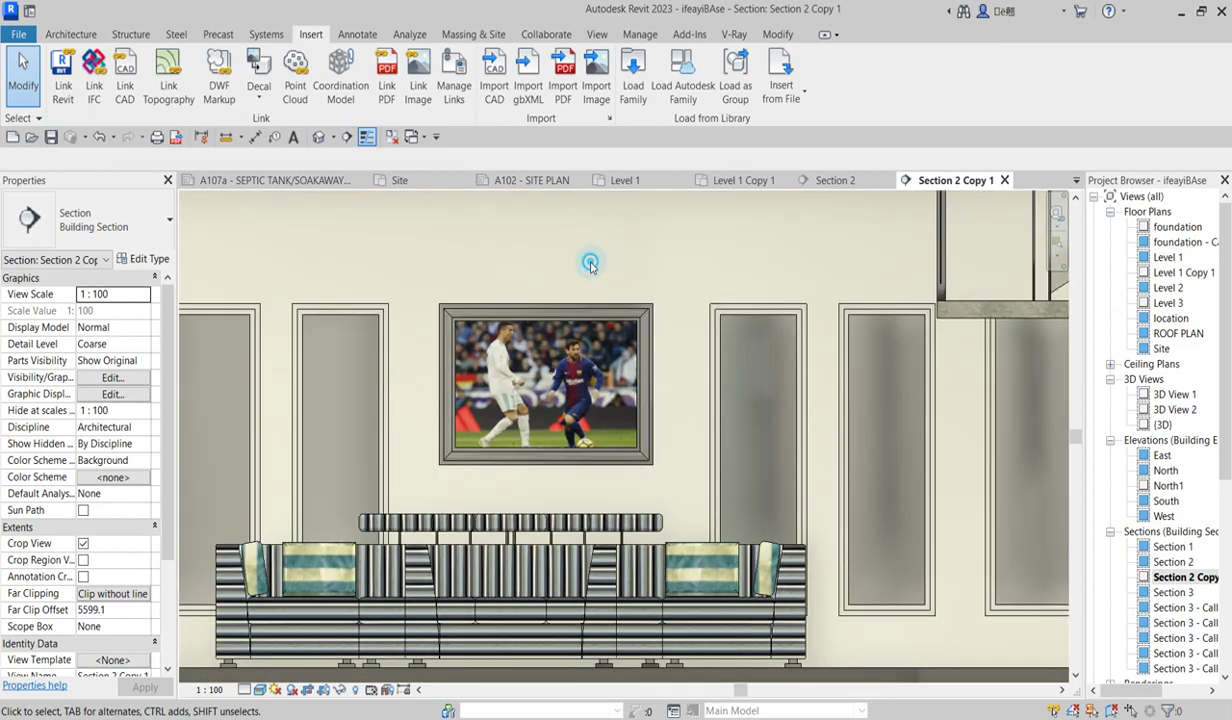
In the Level 1 Copy 1 plan, place a camera from the living room aimed at the picture-frame wall.
double_click(1178, 273)
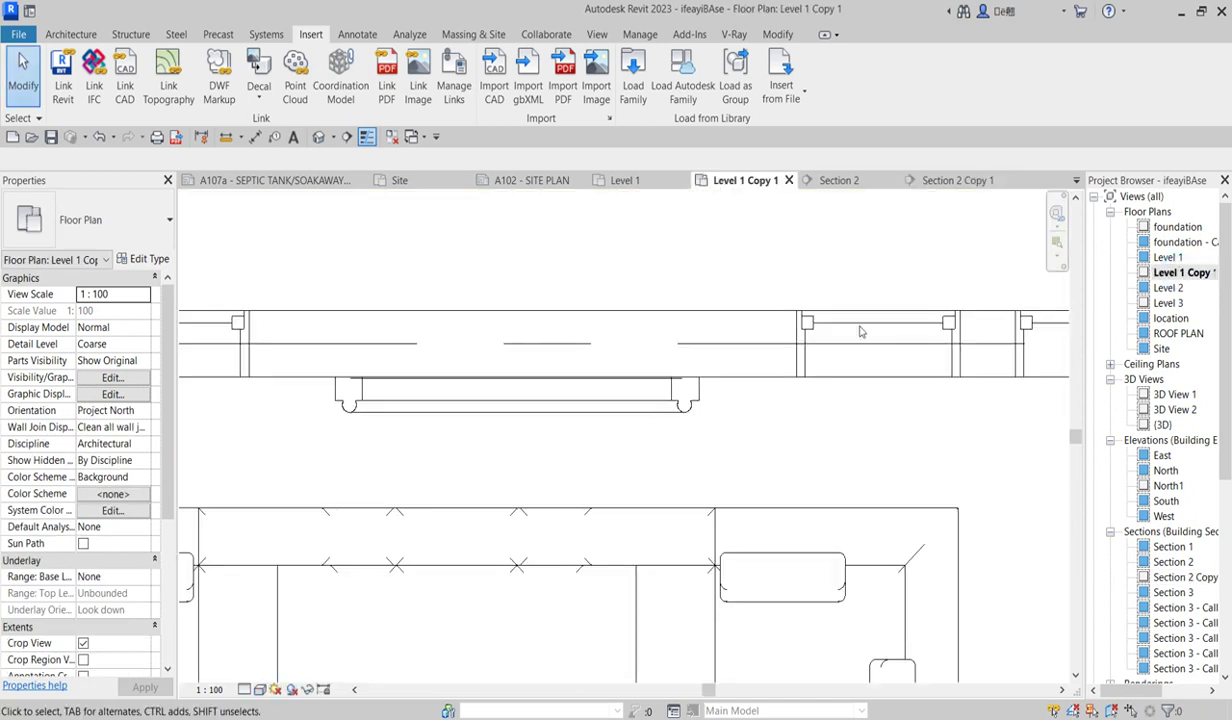
scroll(627, 376, down, 3)
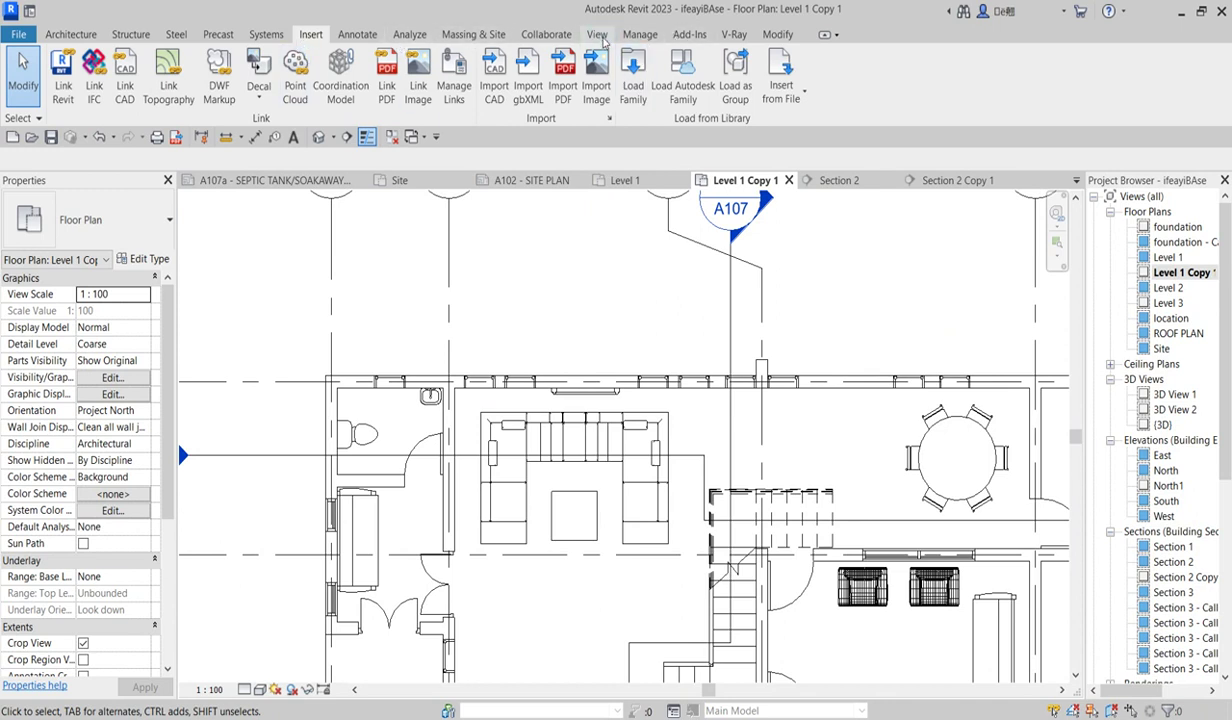
click(598, 36)
click(470, 100)
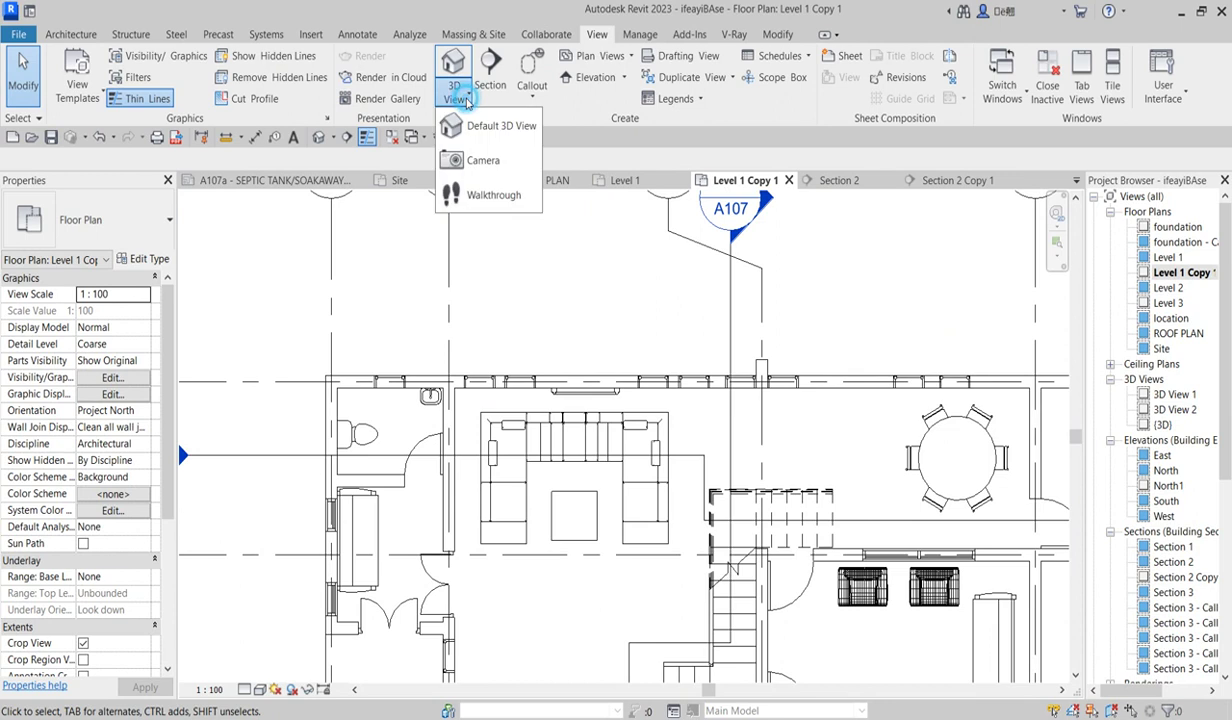
click(596, 203)
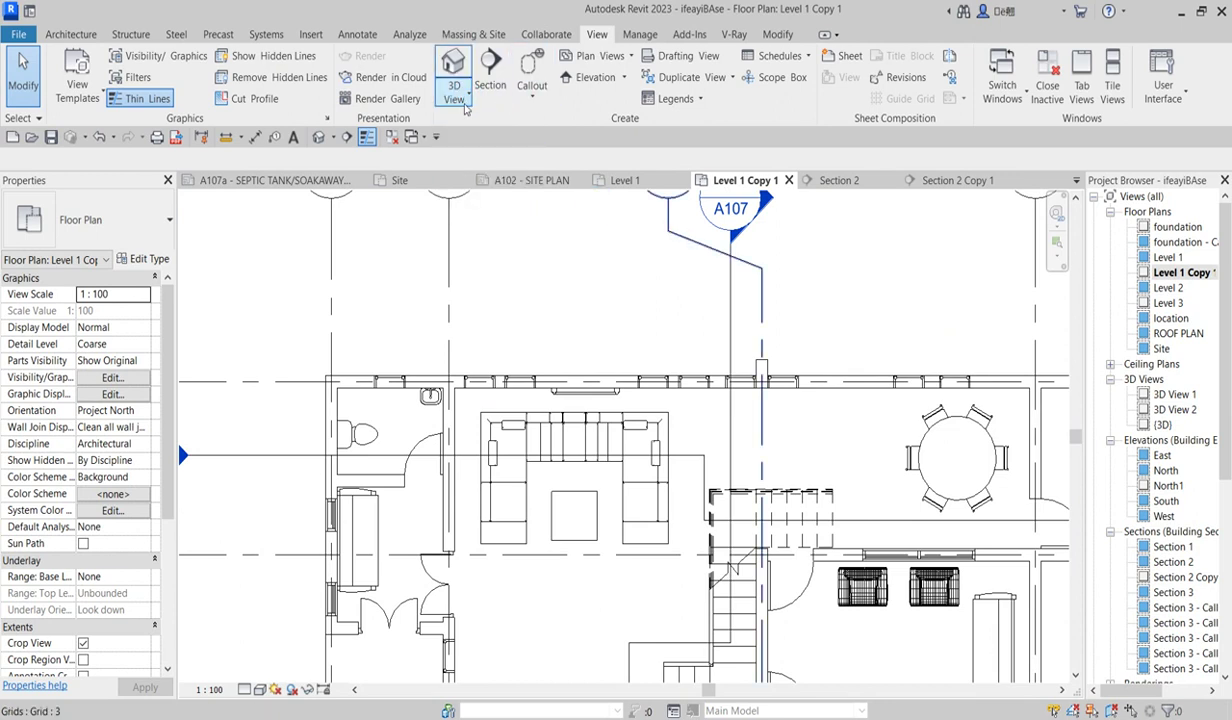
click(455, 100)
click(465, 158)
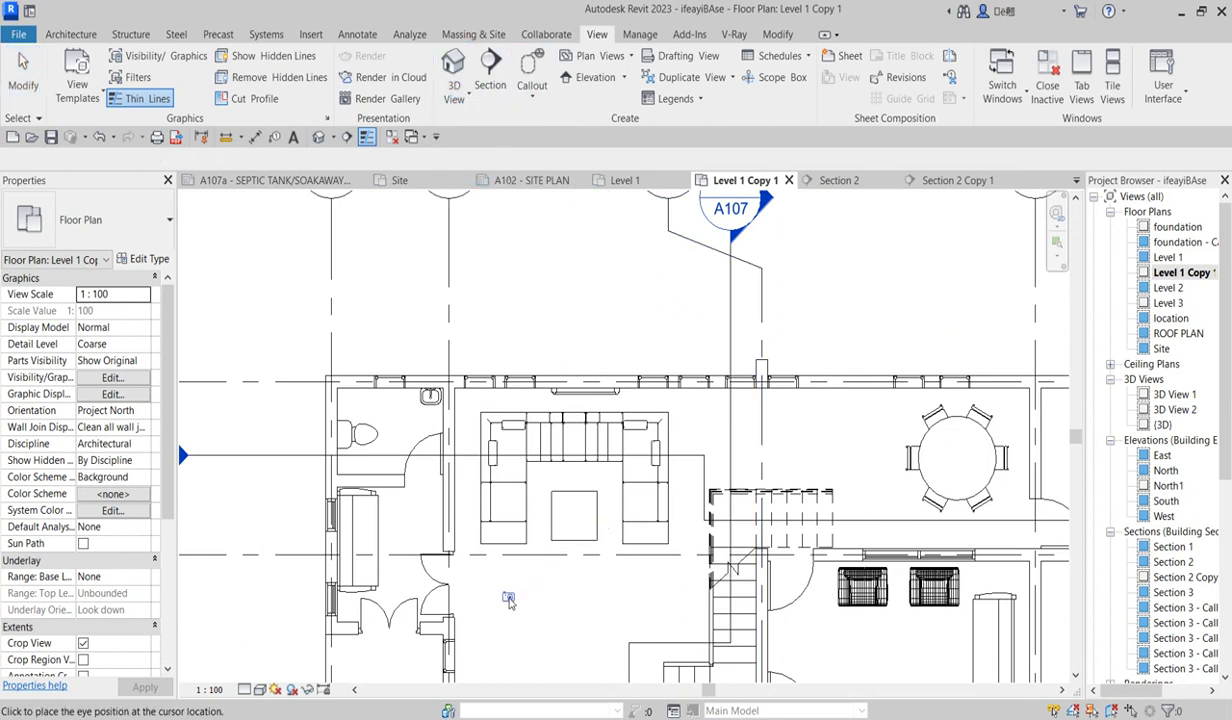
click(474, 588)
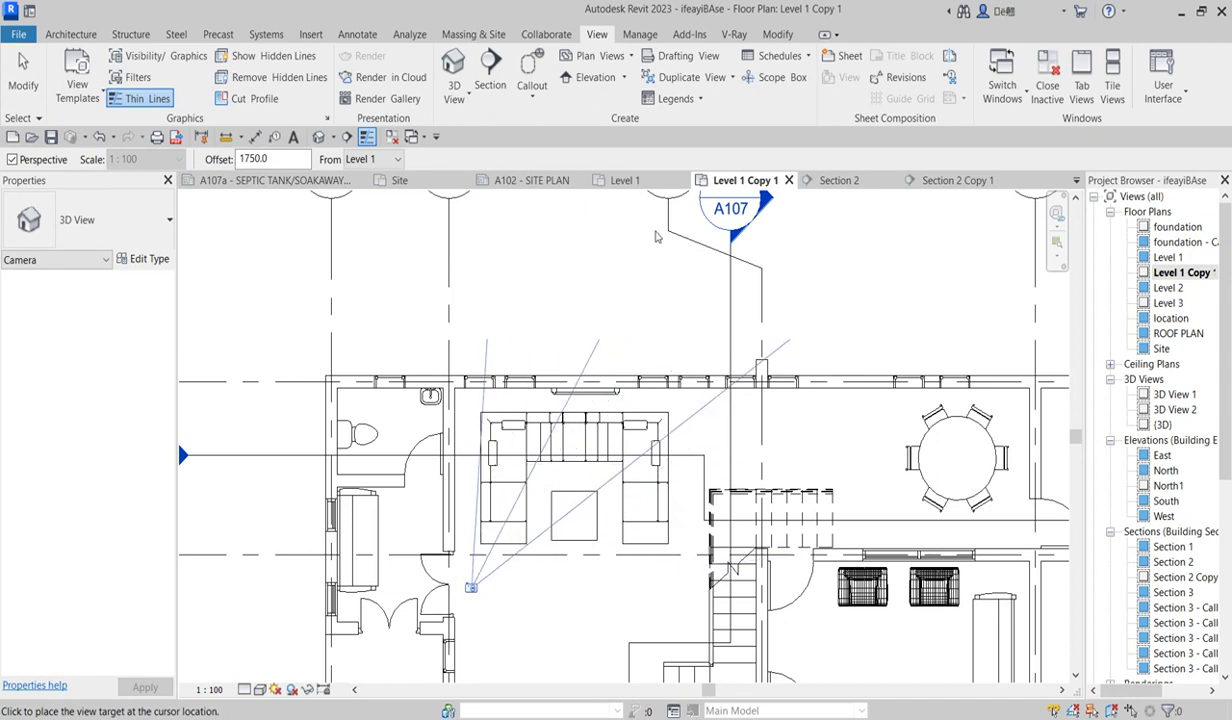
click(655, 234)
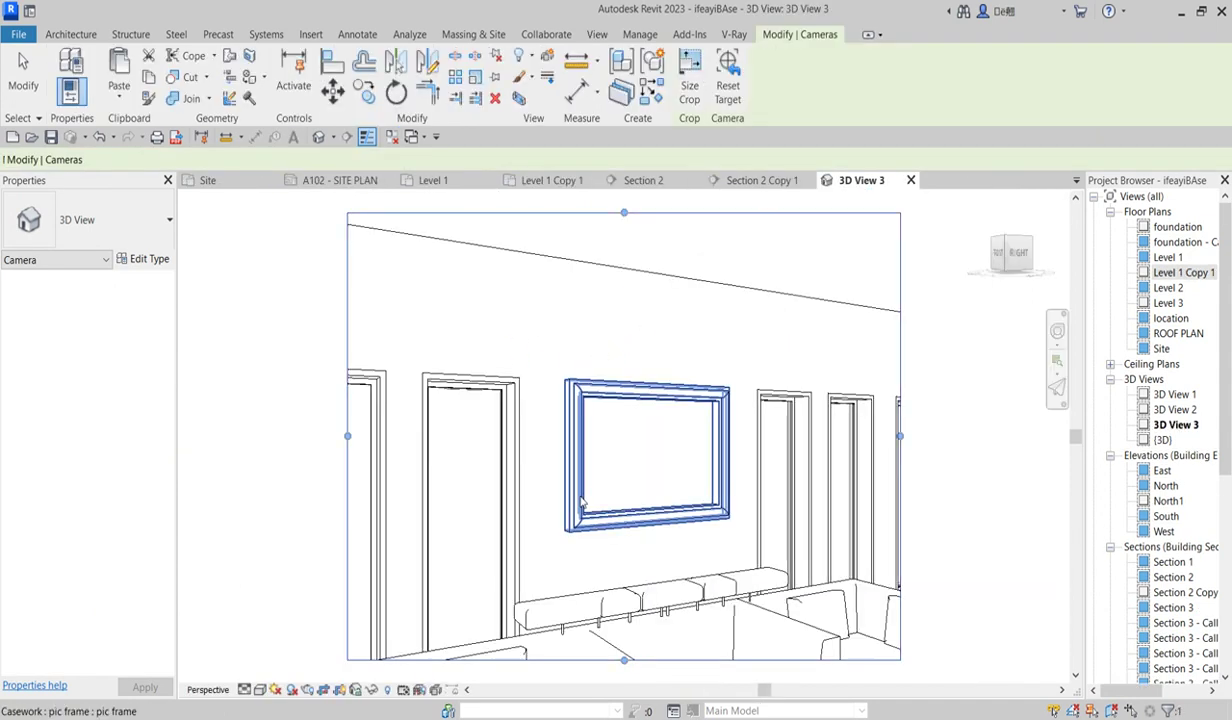
Crop the ceiling off the camera view and set its visual style to Realistic.
scroll(628, 232, down, 2)
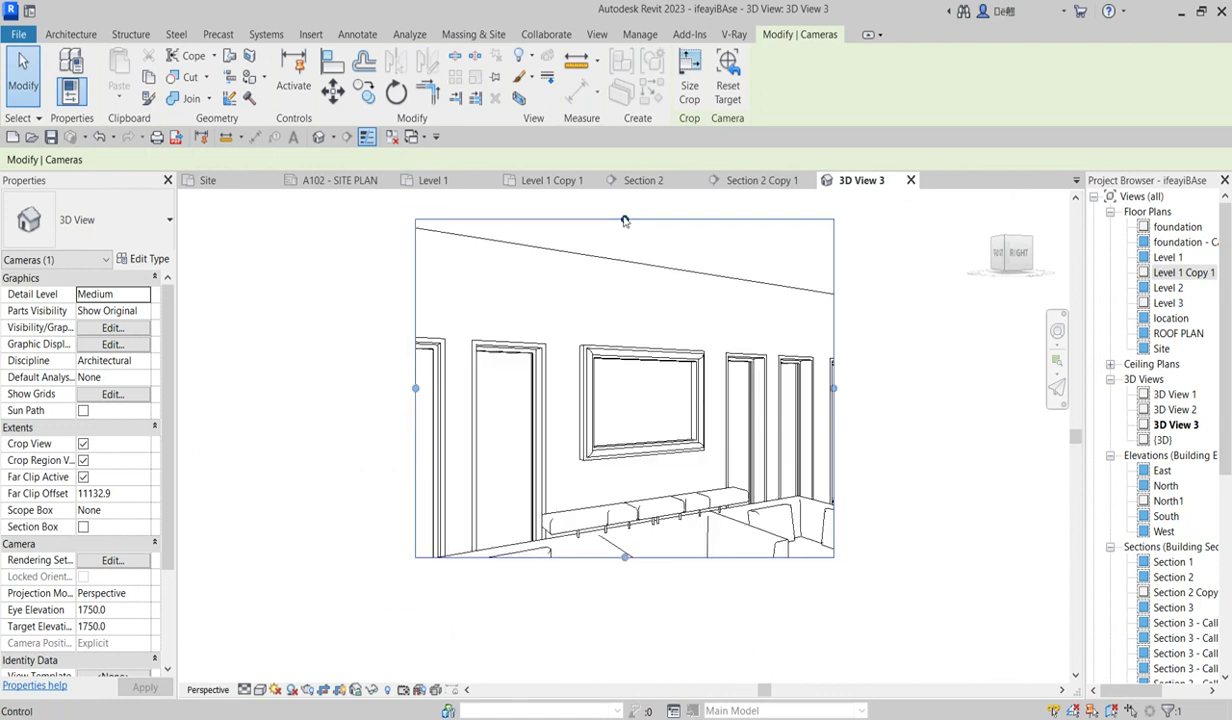
drag(624, 221, 569, 304)
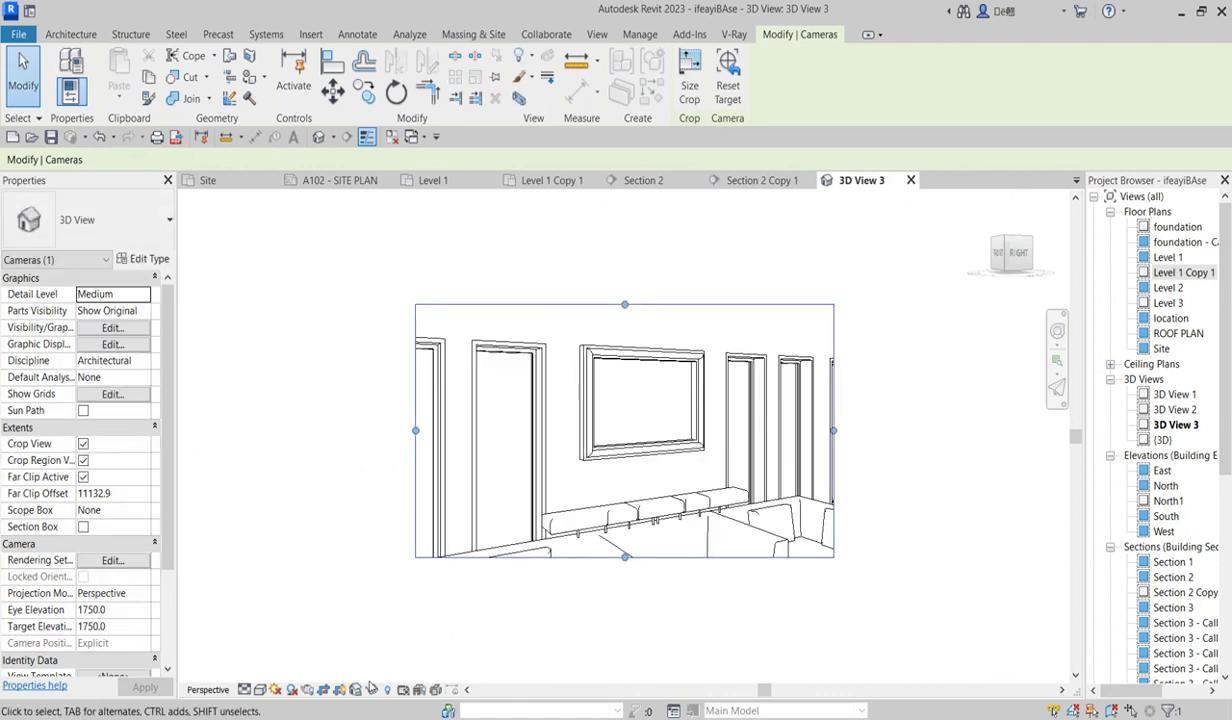
click(259, 689)
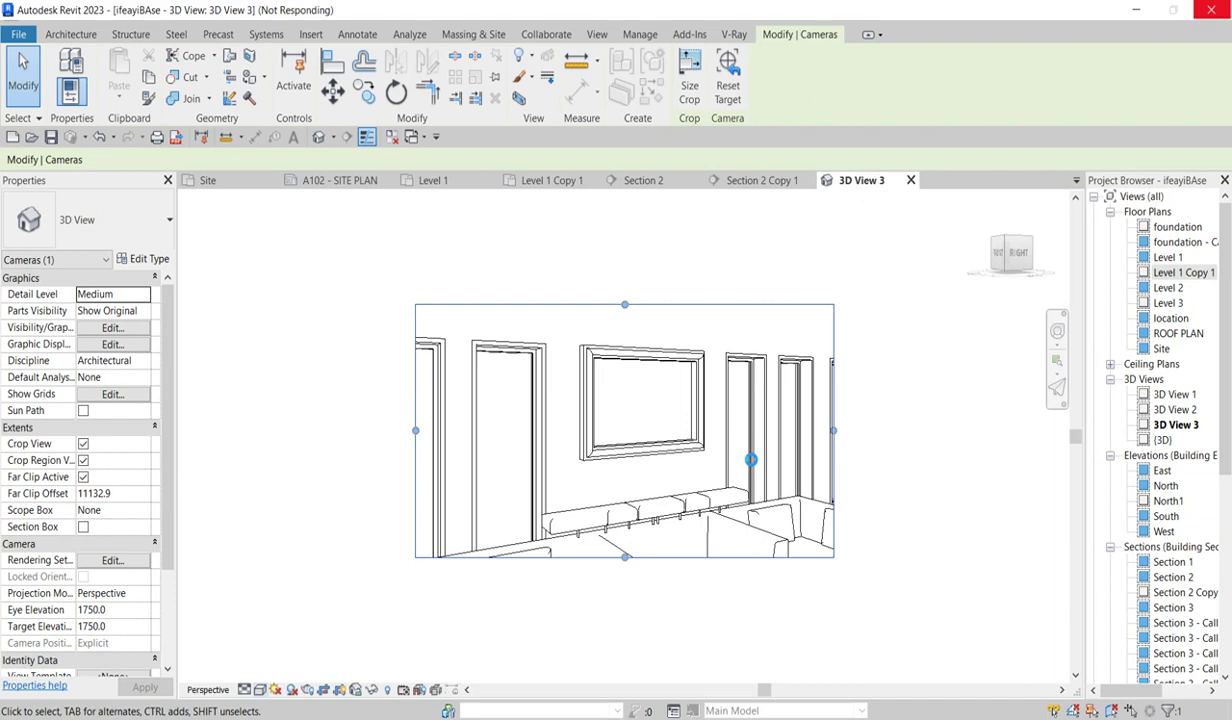
Trim the crop region's right, left and bottom edges tightly around the framed photo, then zoom to fit.
scroll(712, 452, up, 2)
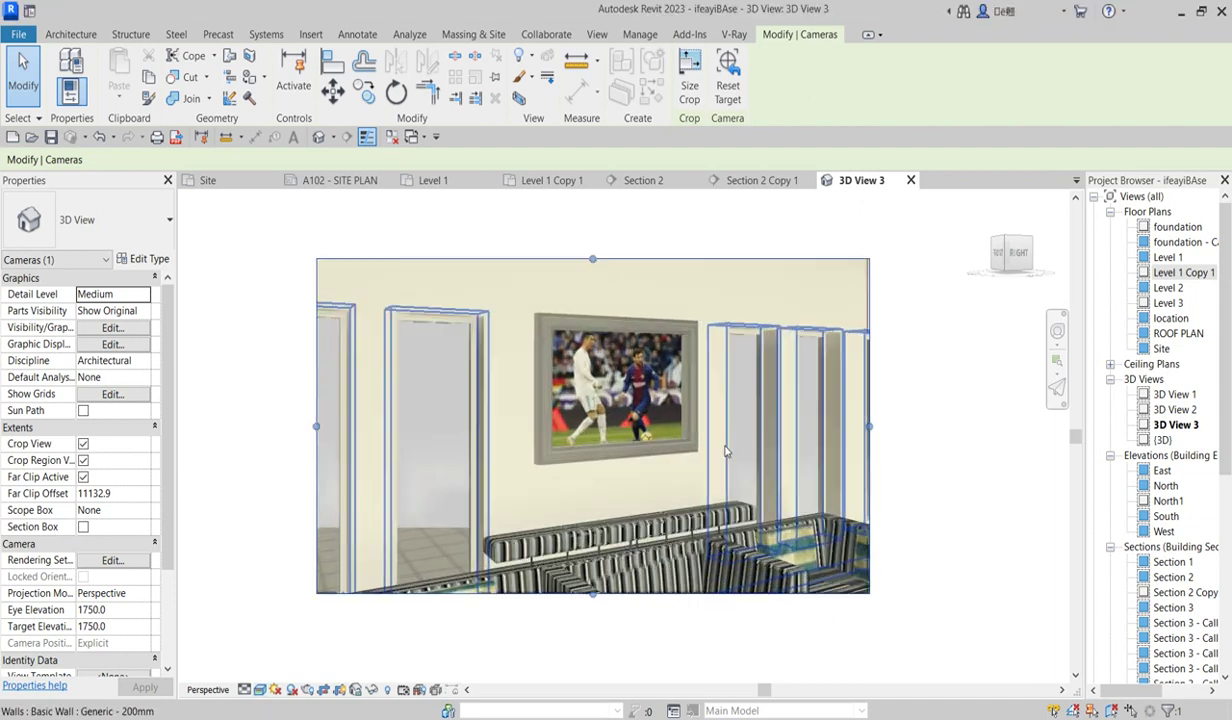
scroll(709, 457, up, 3)
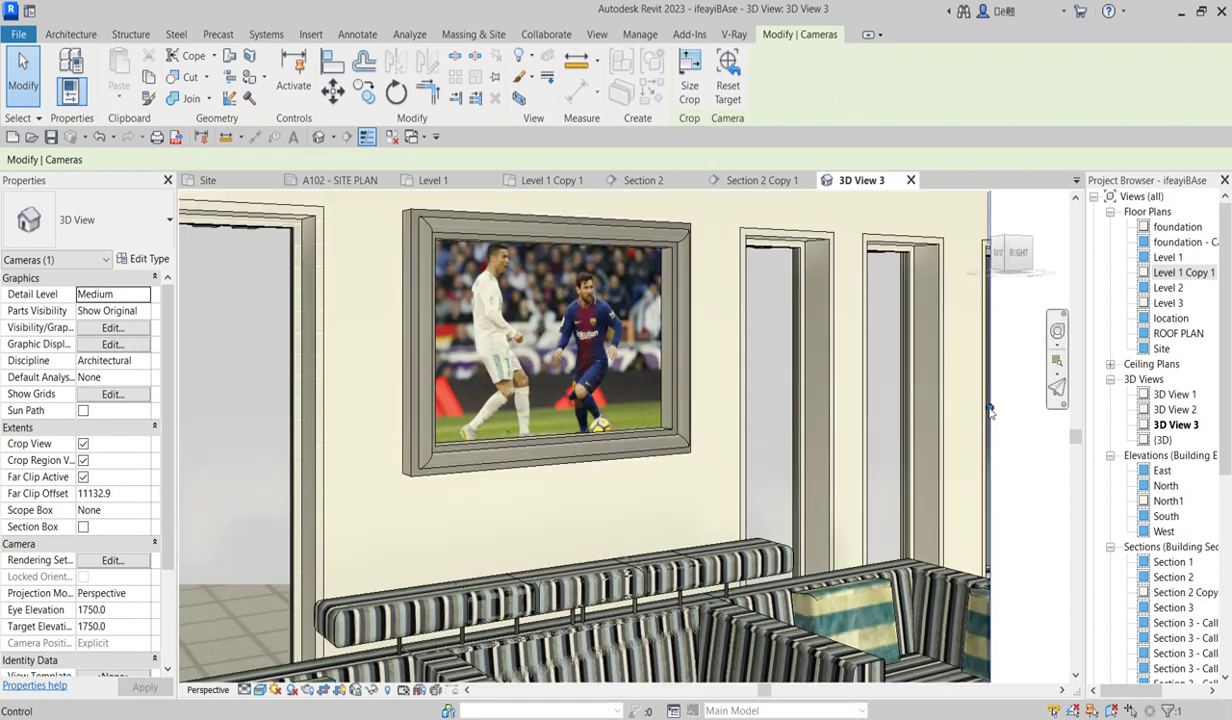
drag(963, 417, 854, 393)
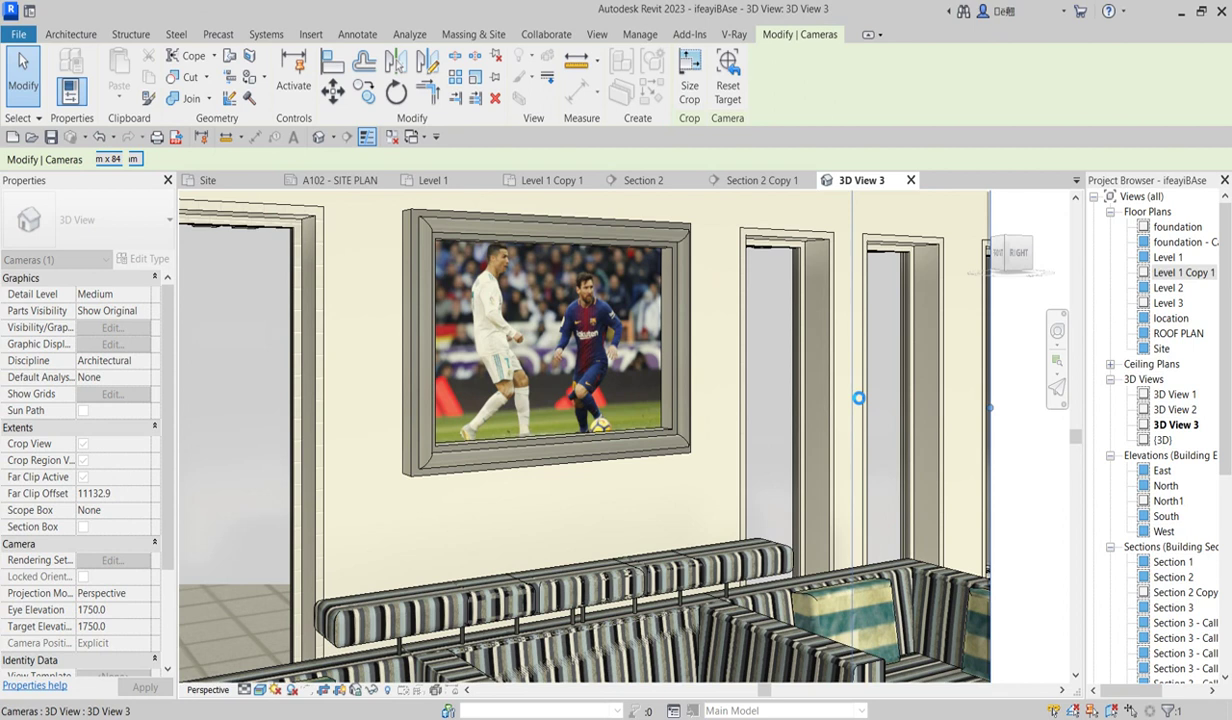
scroll(853, 393, down, 3)
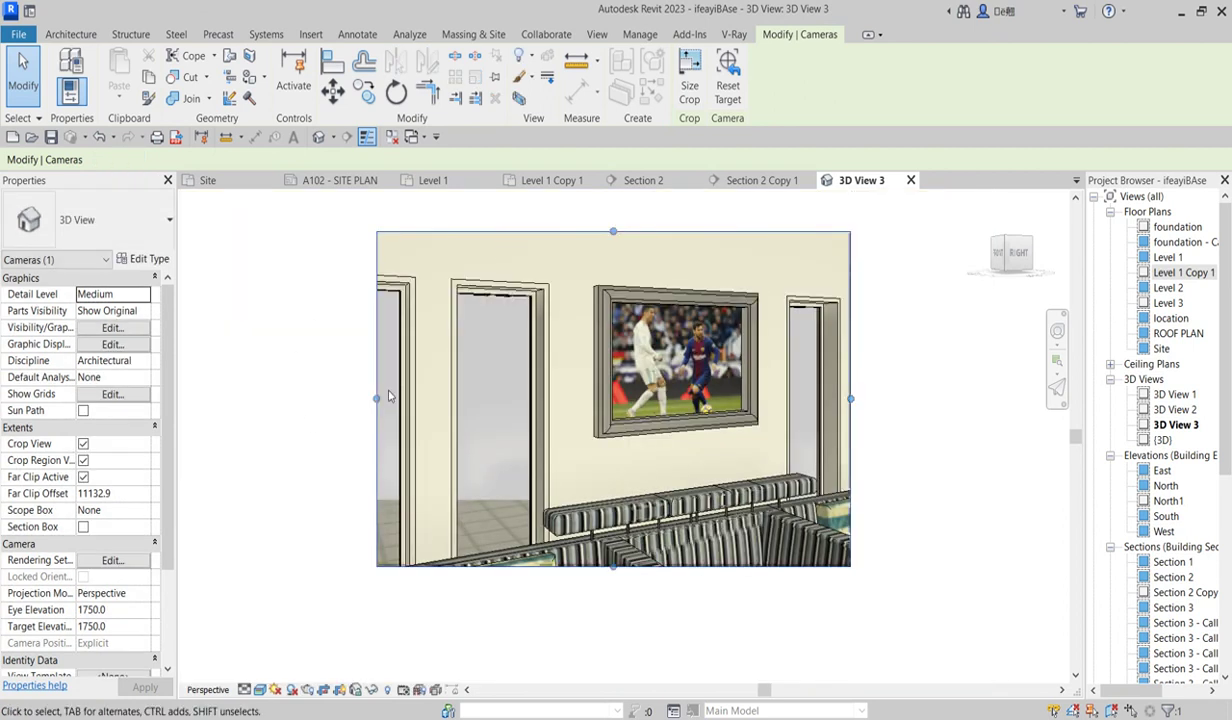
drag(376, 397, 627, 551)
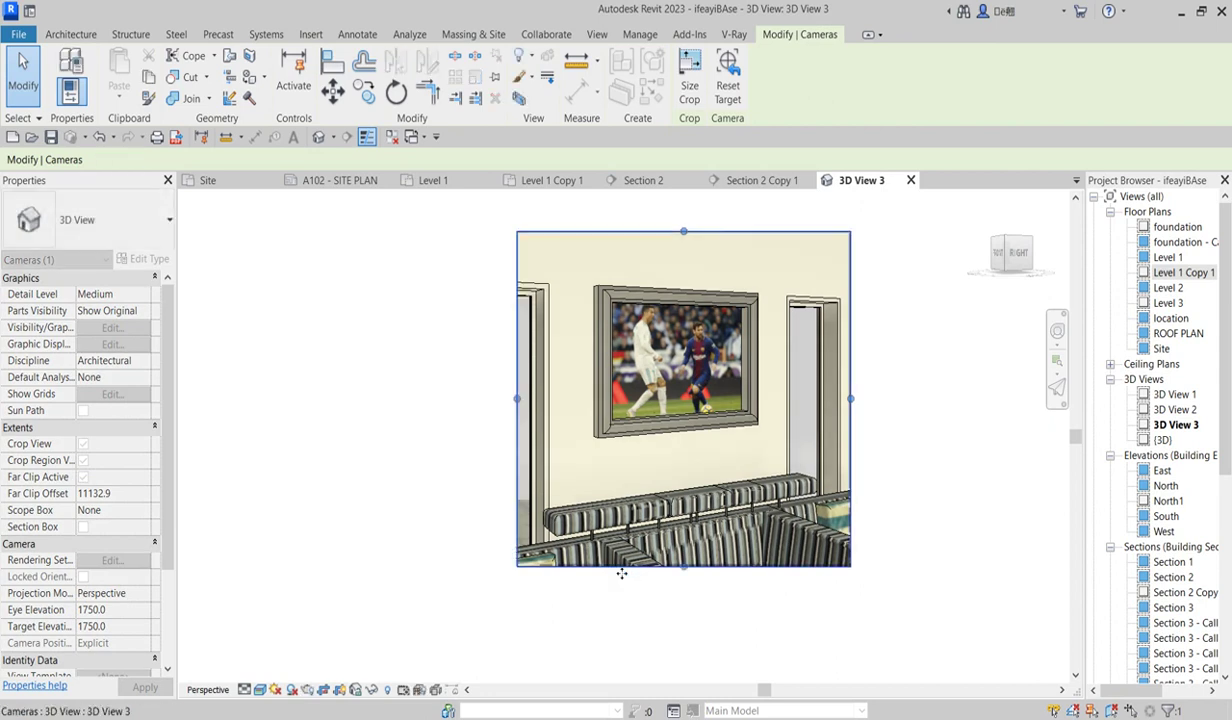
mouse_move(683, 567)
mouse_down()
mouse_move(668, 541)
mouse_move(708, 452)
mouse_up()
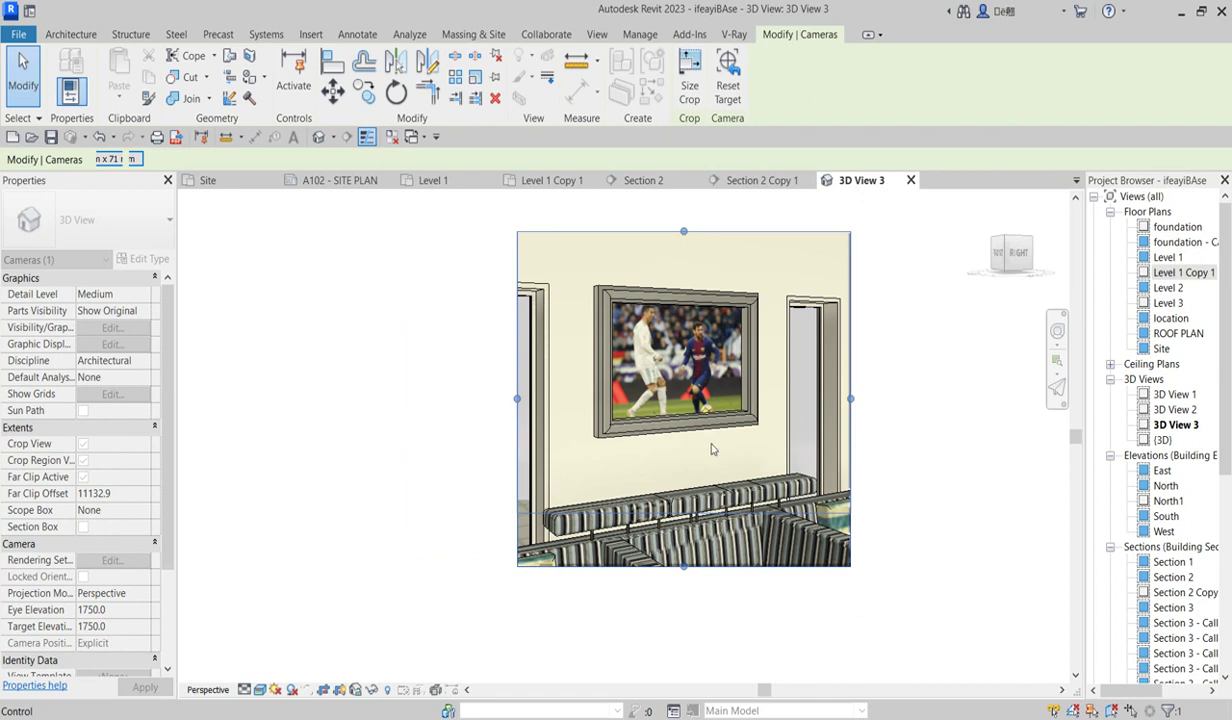
key(z)
key(f)
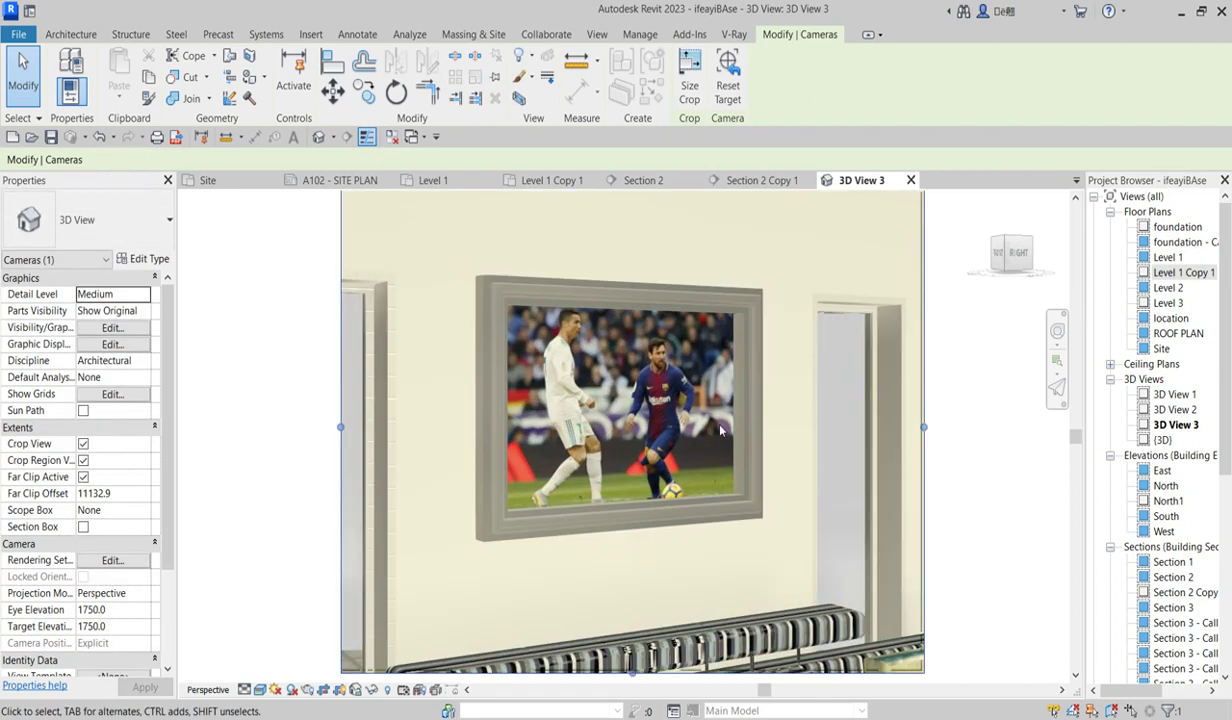
scroll(720, 430, down, 3)
right_click(888, 370)
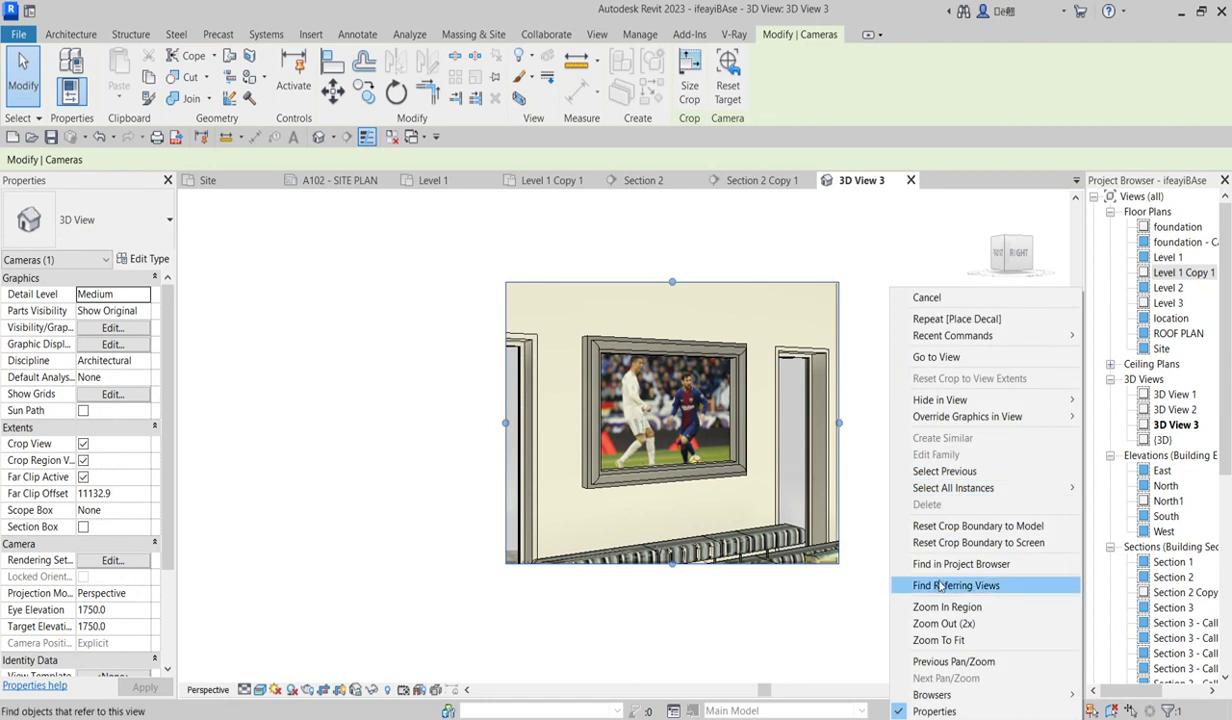
Zoom the cropped camera view to fill the window and deselect the crop region.
click(940, 640)
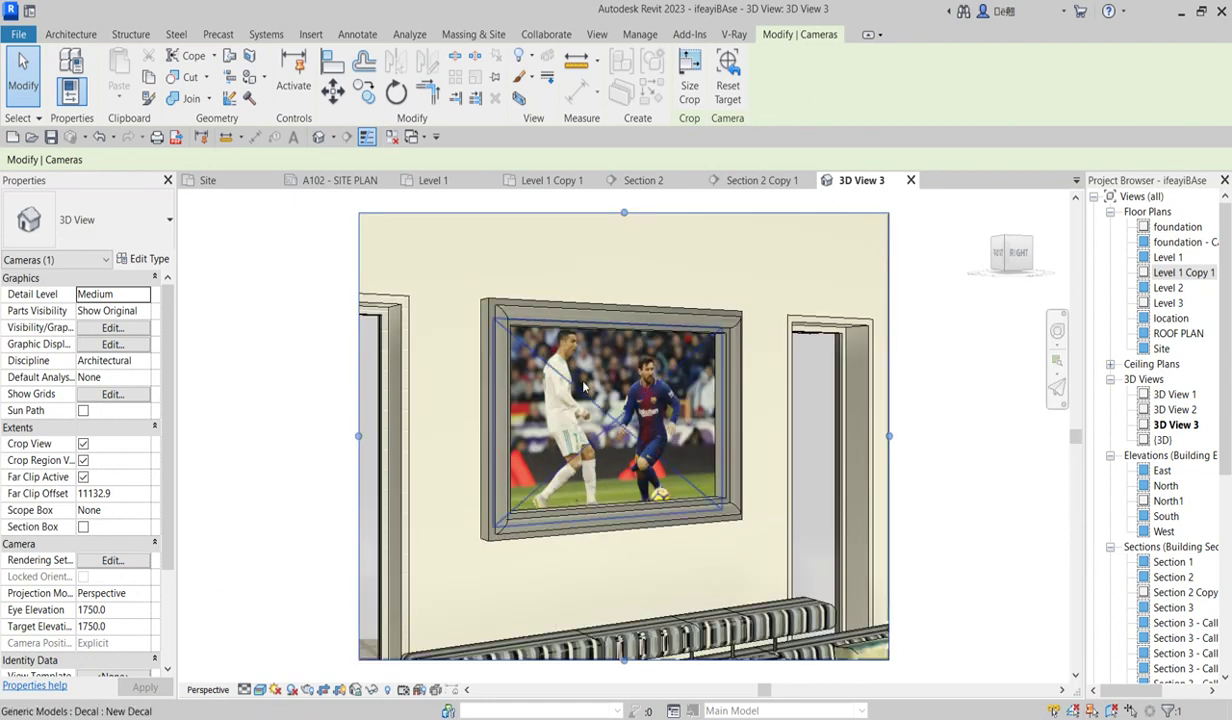
click(265, 390)
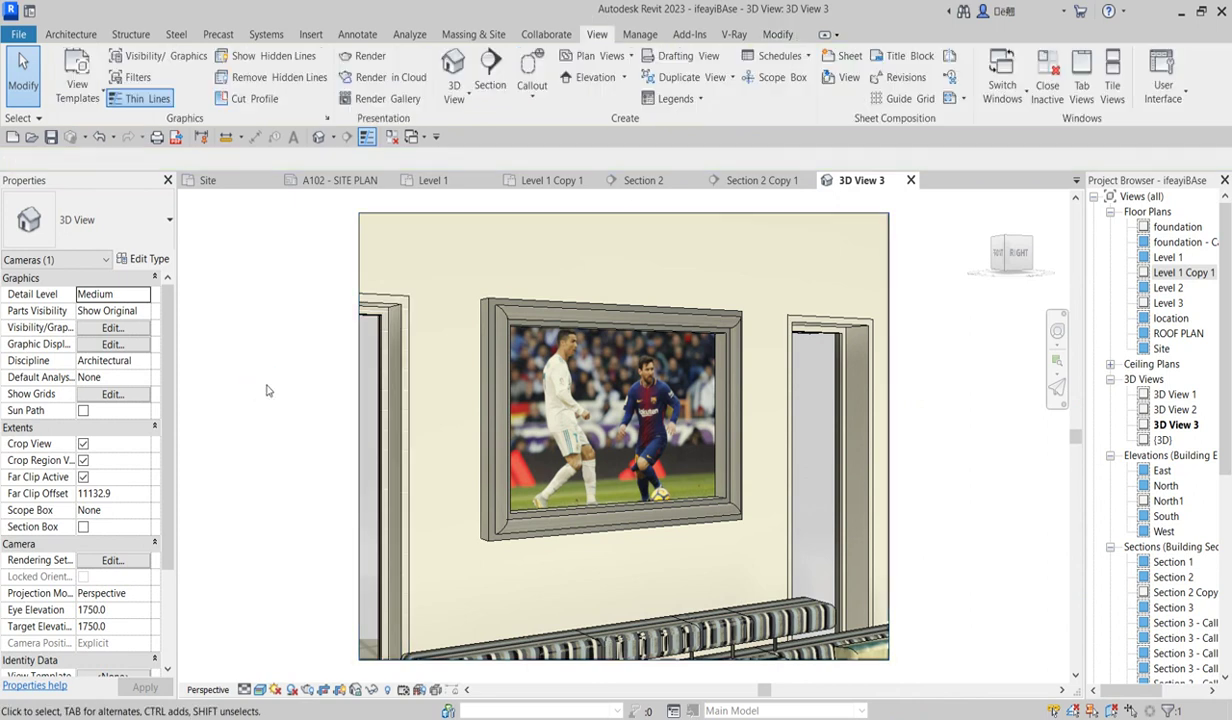